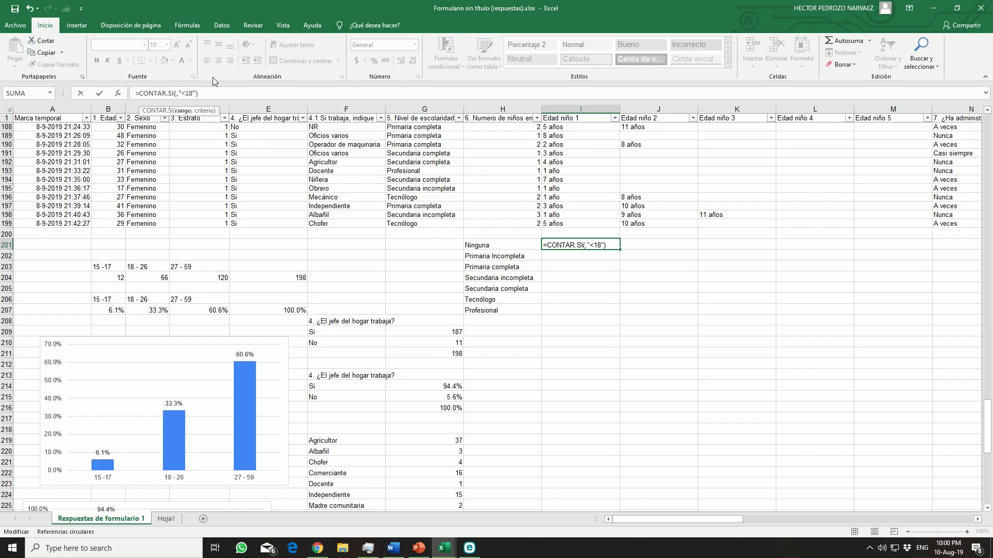
# Complete the CONTAR.SI formula in I201 with G2:G199 as the range and H201 as the criterion
pyautogui.write('g2')
pyautogui.write(':')
pyautogui.write('g10')
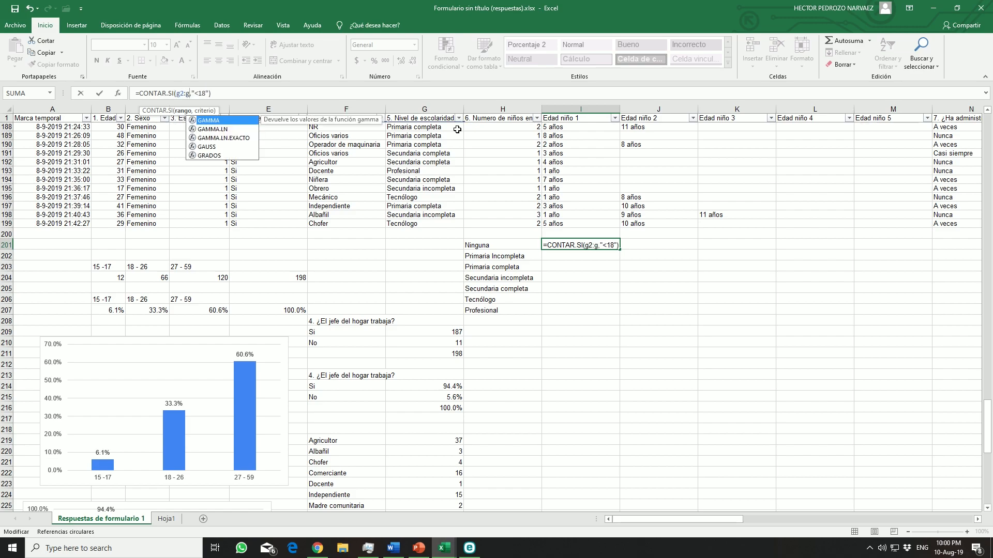
pyautogui.press('BackSpace')
pyautogui.write('99')
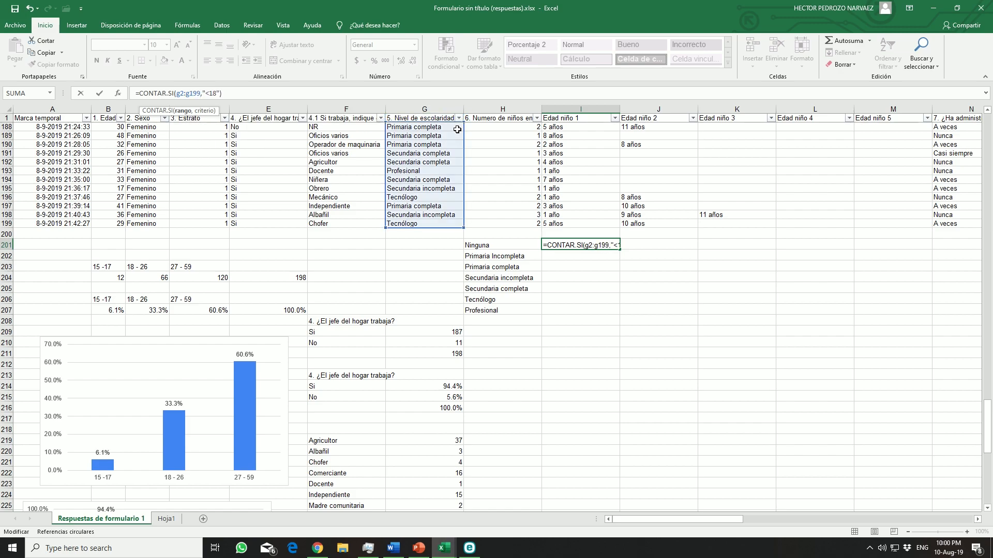
pyautogui.press('Right')
pyautogui.press('Right')
pyautogui.press('Right')
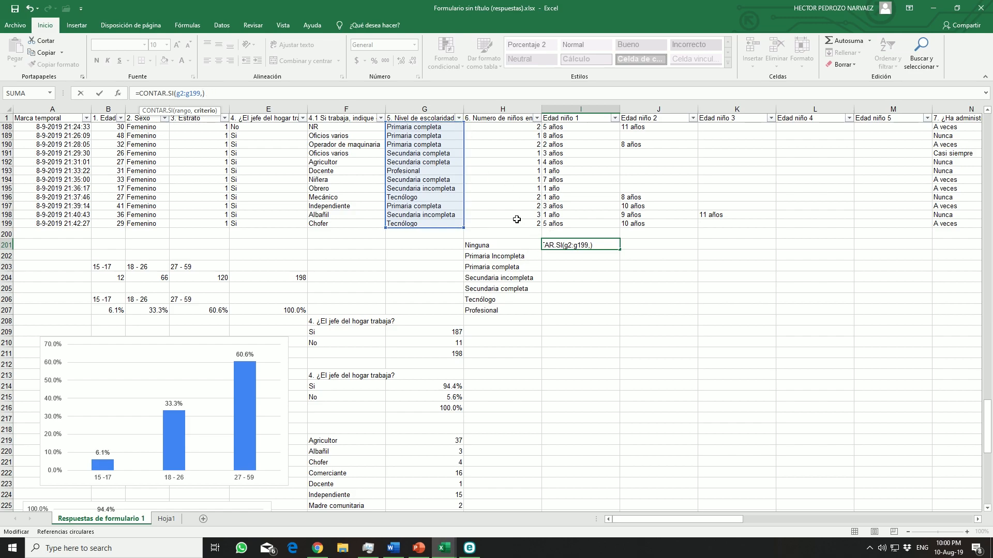
pyautogui.click(501, 242)
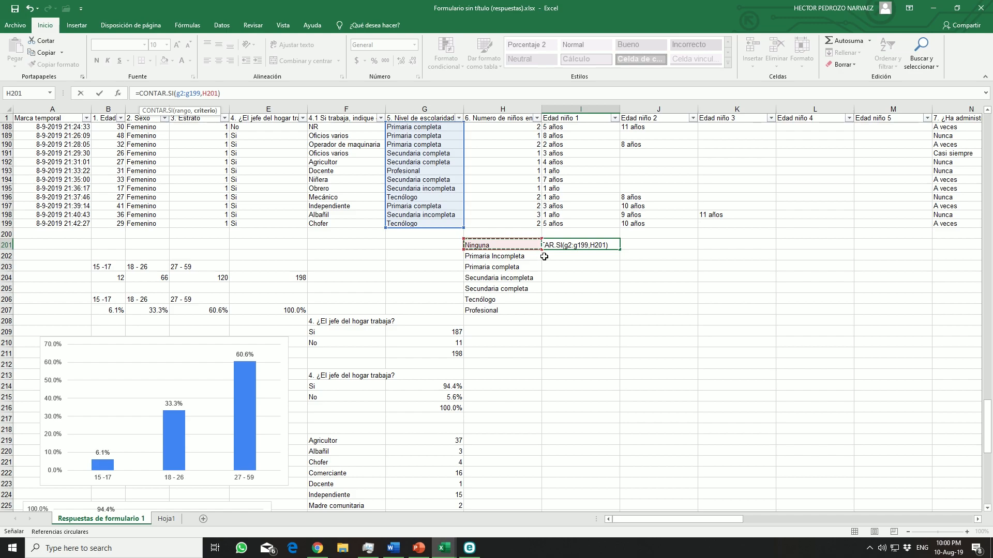
pyautogui.press('Return')
# Make the range in the I201 formula absolute as $G$2:$G$199
pyautogui.click(556, 244)
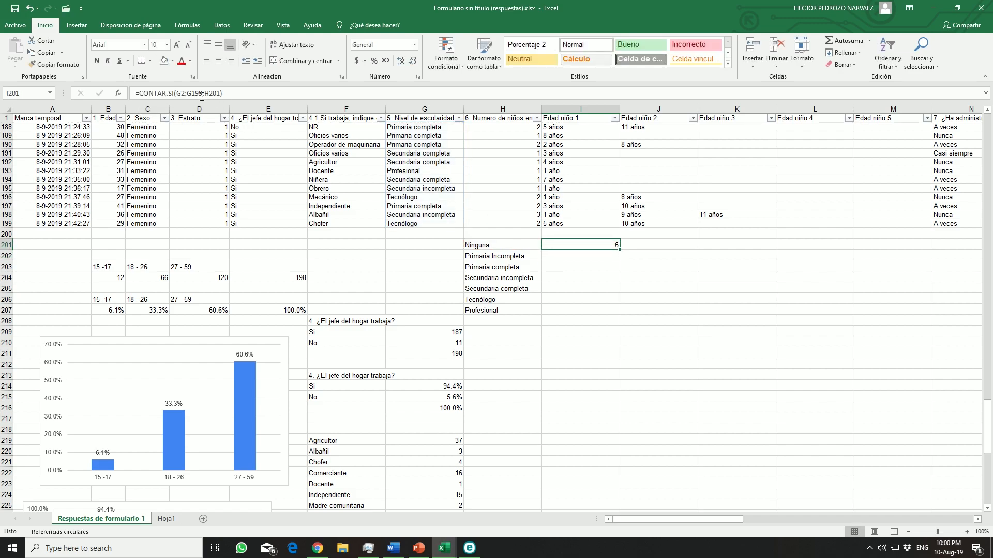
pyautogui.moveTo(203, 92); pyautogui.dragTo(175, 93)
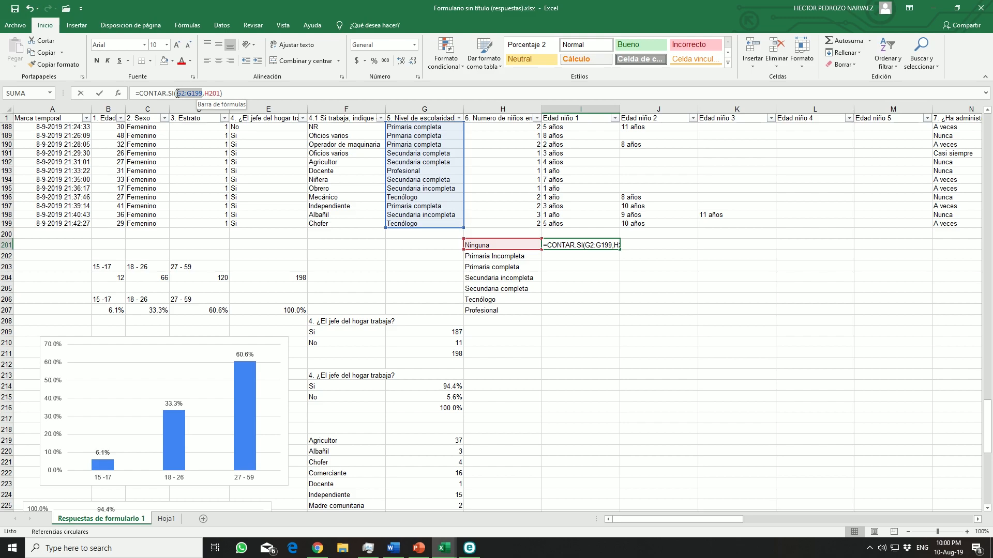
pyautogui.press('F4')
pyautogui.press('Return')
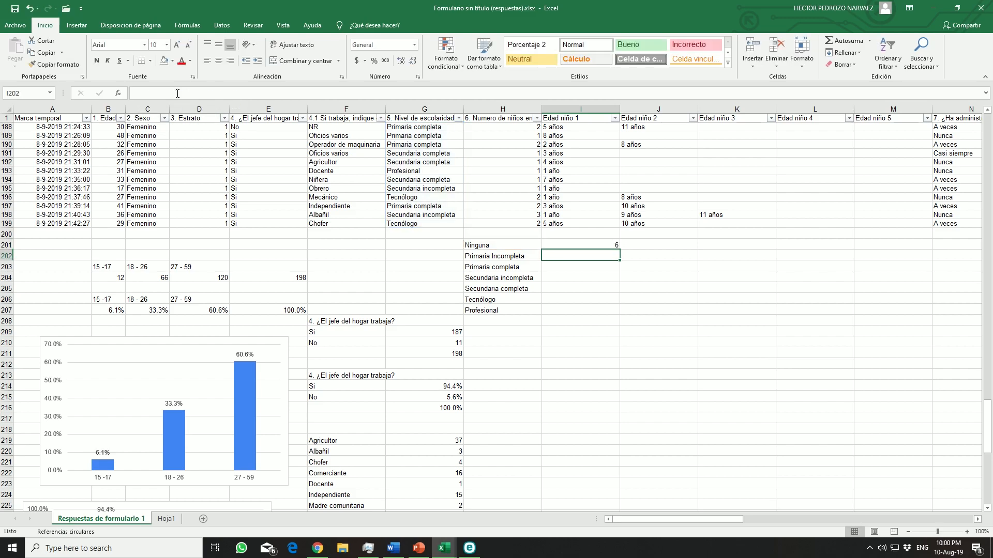
# Copy the I201 count formula down through I207 and sum the counts in I208
pyautogui.click(571, 243)
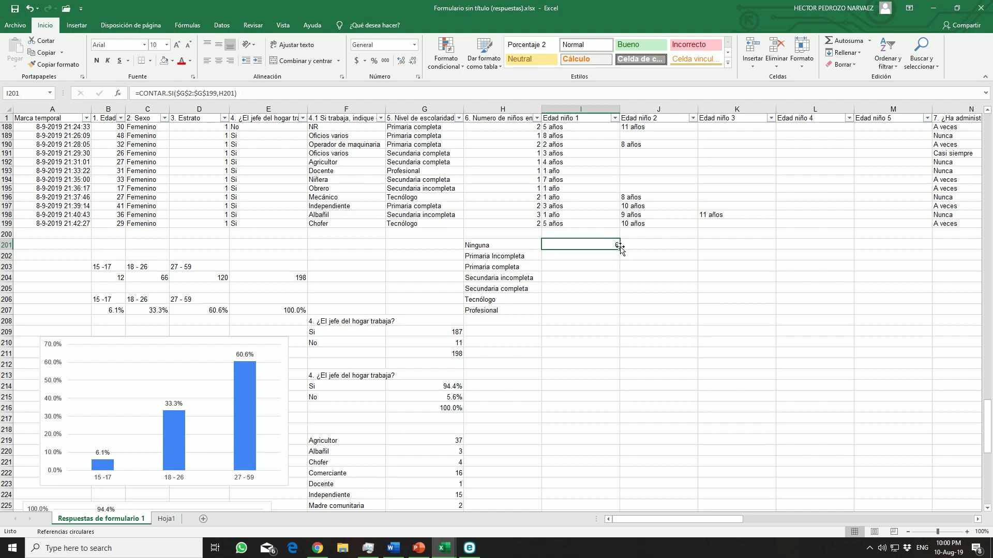
pyautogui.moveTo(620, 249); pyautogui.dragTo(621, 315)
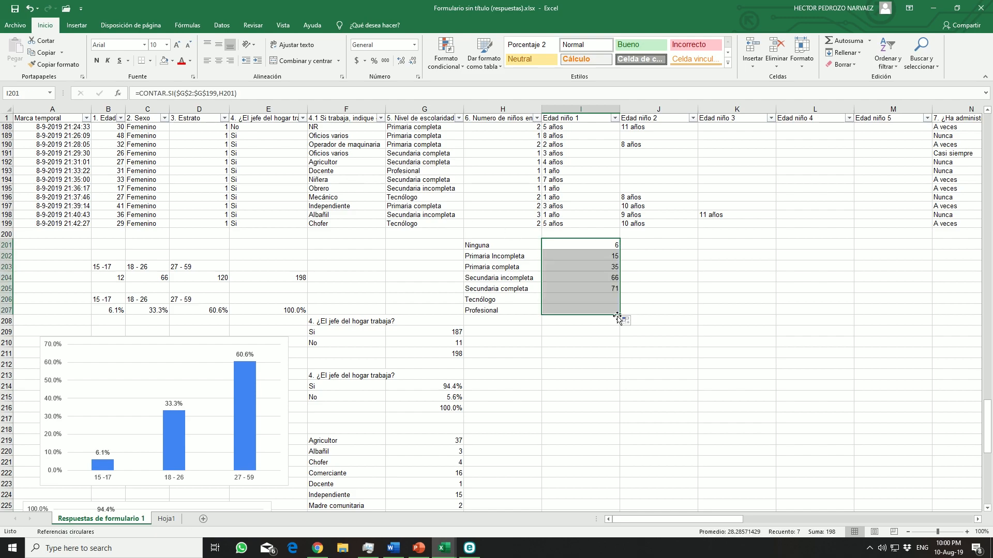
pyautogui.click(614, 323)
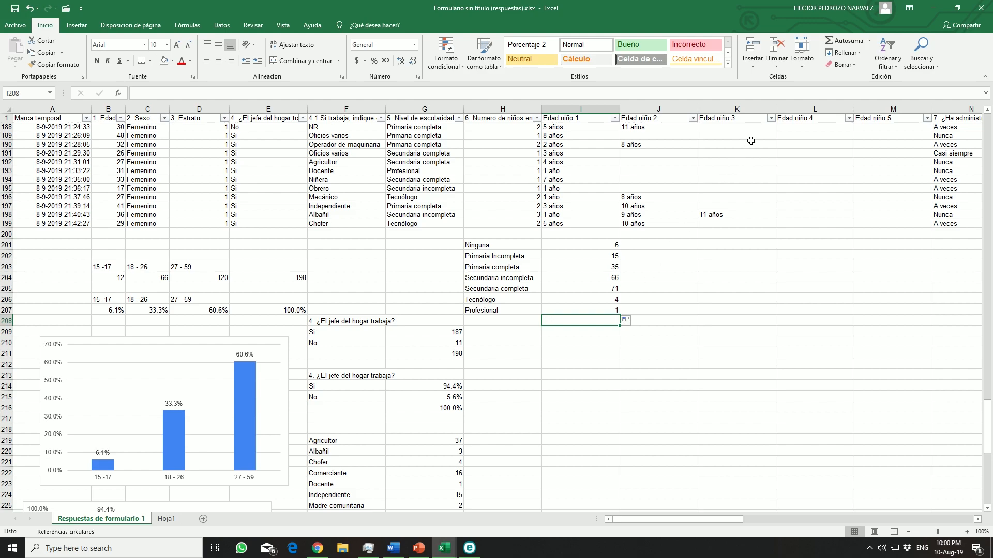
pyautogui.click(836, 42)
pyautogui.press('Return')
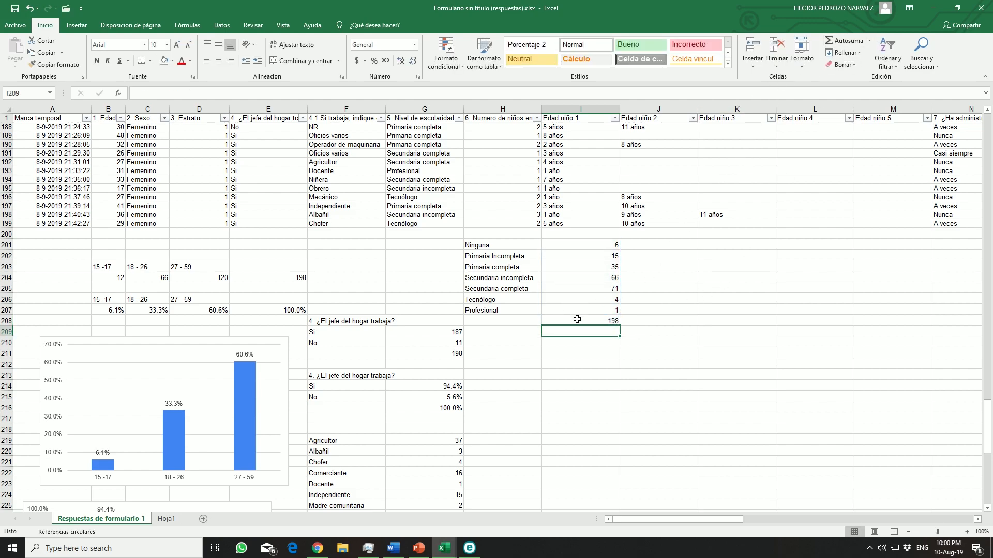
# Copy the education-level labels from H201:H207 to the cells starting at H210
pyautogui.moveTo(514, 248); pyautogui.dragTo(513, 309)
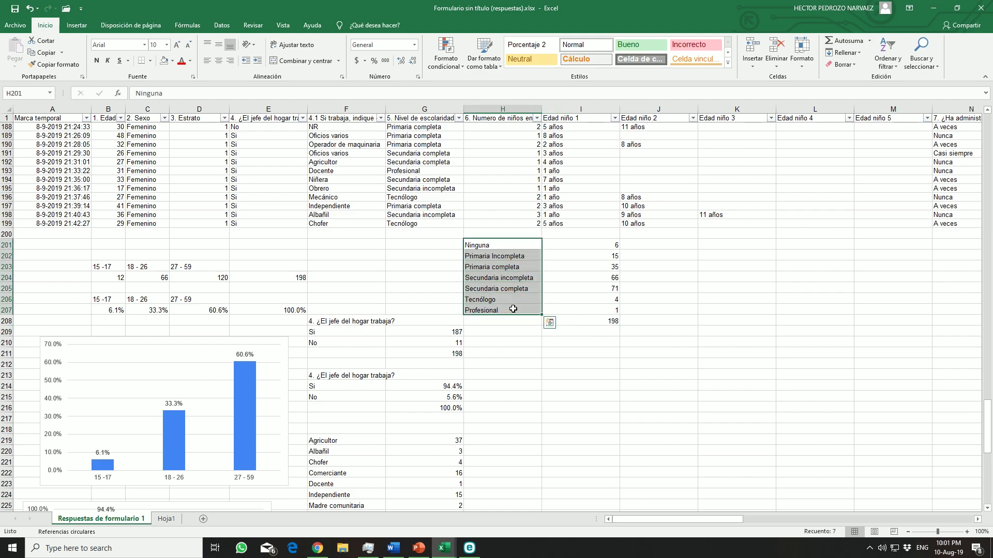
pyautogui.hotkey('ctrl', 'c')
pyautogui.click(507, 343)
pyautogui.hotkey('ctrl', 'v')
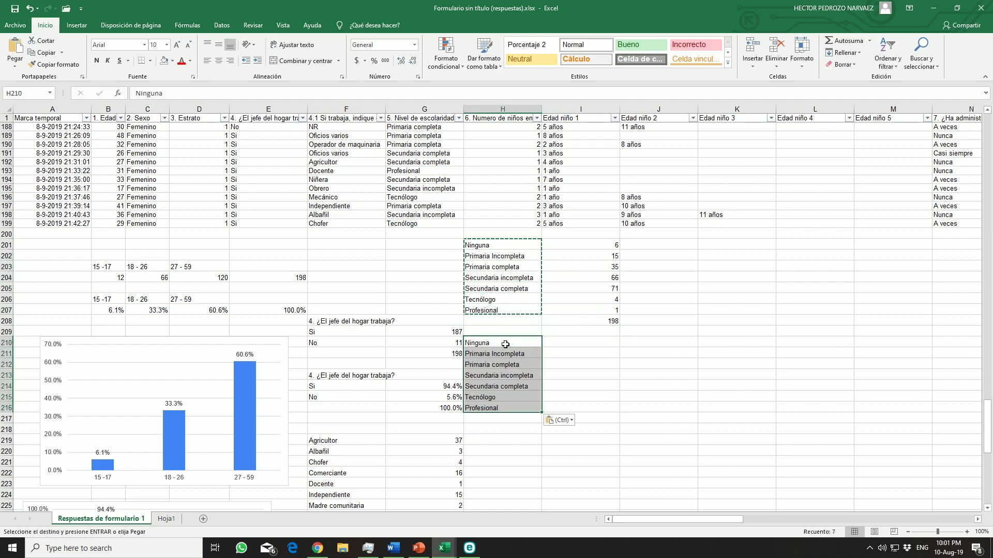
# Calculate the share for Ninguna in I210 with the formula =(1/198)*I201
pyautogui.click(573, 343)
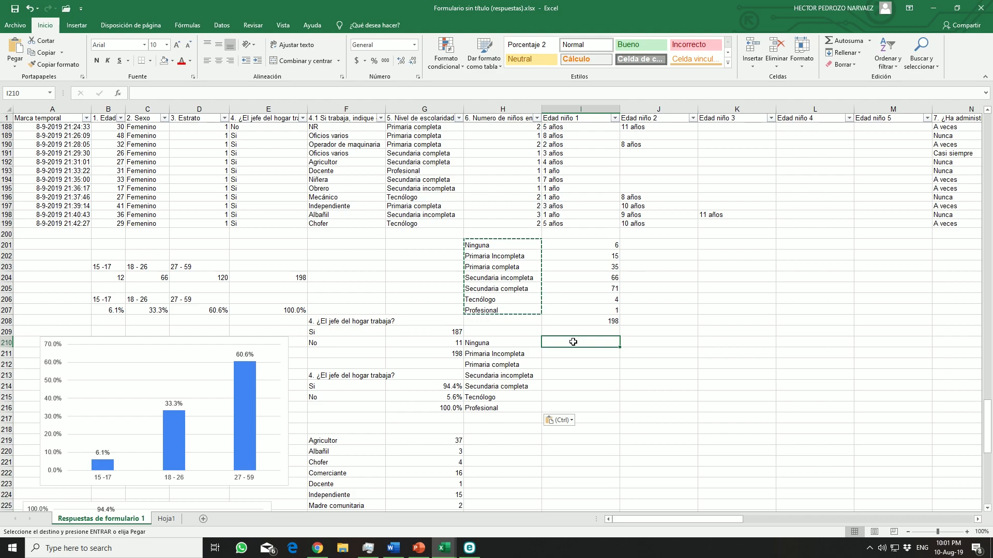
pyautogui.write('=(1/198)*')
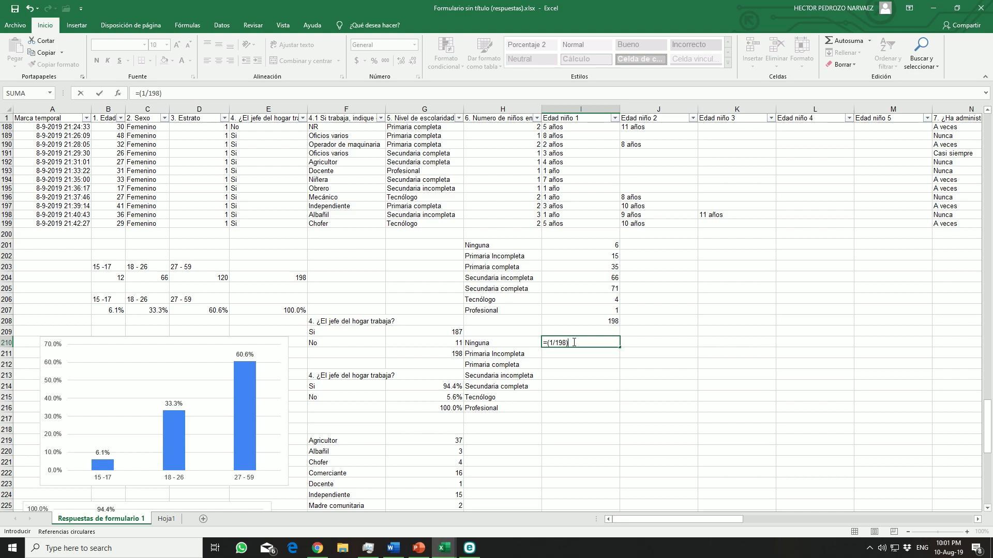
pyautogui.click(600, 245)
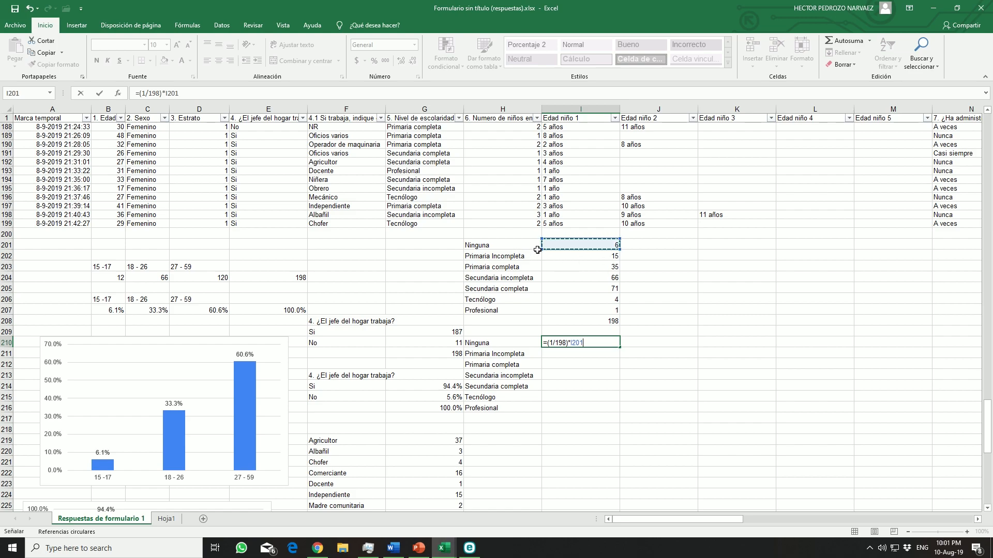
pyautogui.press('Return')
# Format I210 as a percentage with one decimal and copy it down through I217
pyautogui.click(606, 343)
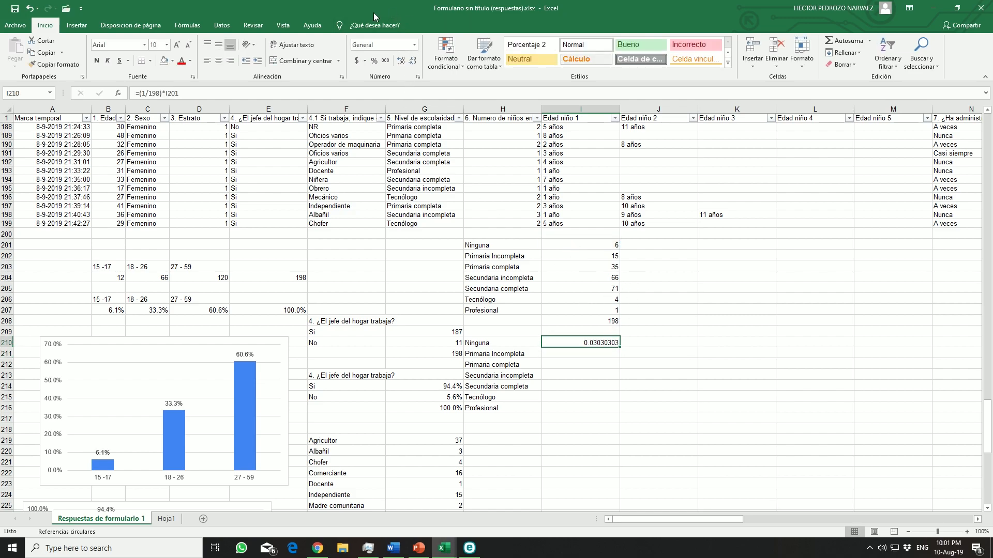
pyautogui.click(373, 61)
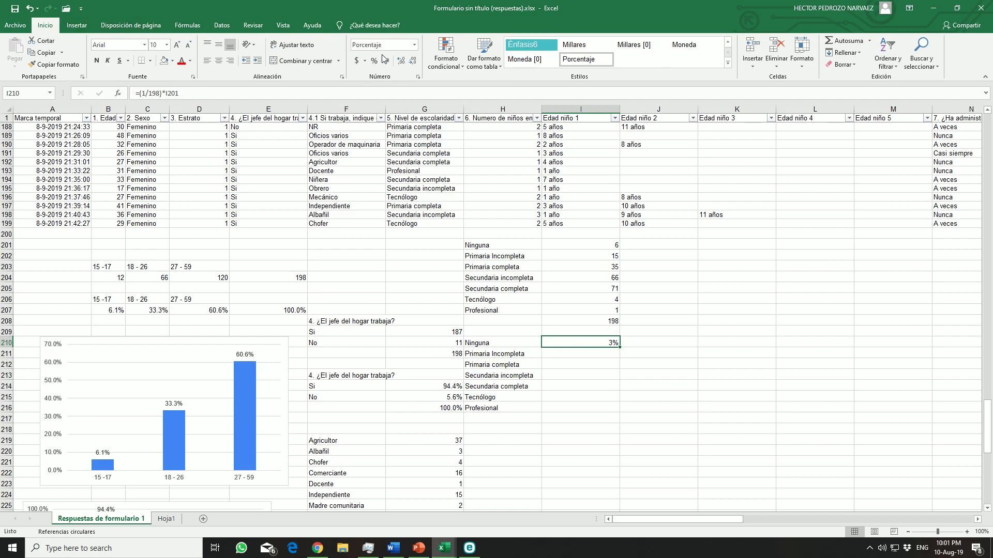
pyautogui.click(402, 59)
pyautogui.moveTo(621, 349); pyautogui.dragTo(619, 428)
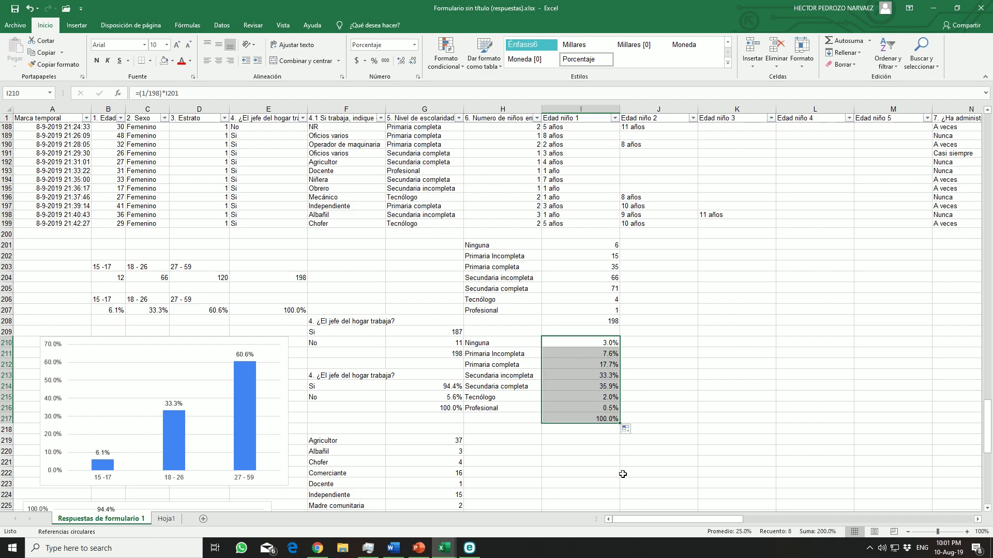
# Insert the recommended clustered column chart for the education-level labels and percentages in H210:I216
pyautogui.moveTo(517, 342); pyautogui.dragTo(572, 407)
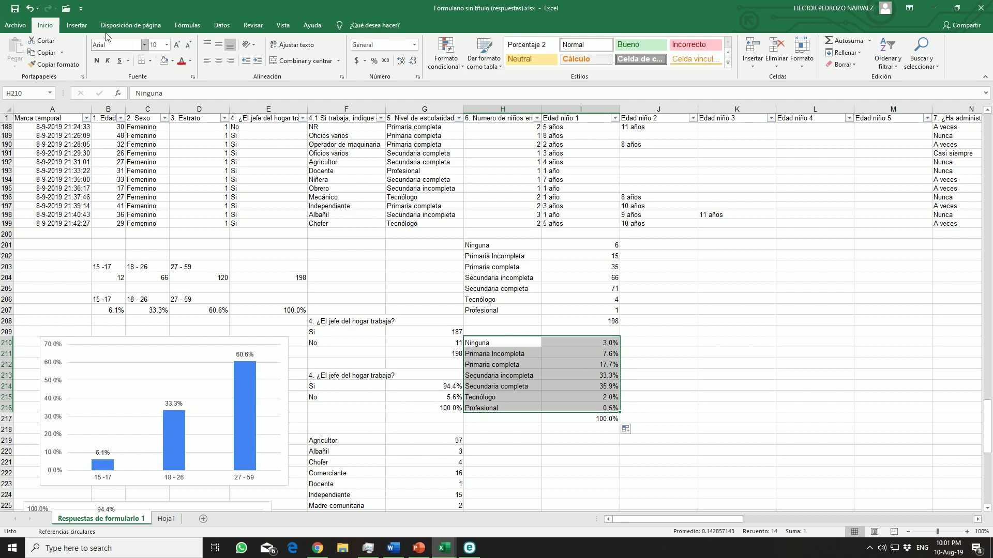
pyautogui.click(76, 24)
pyautogui.click(399, 54)
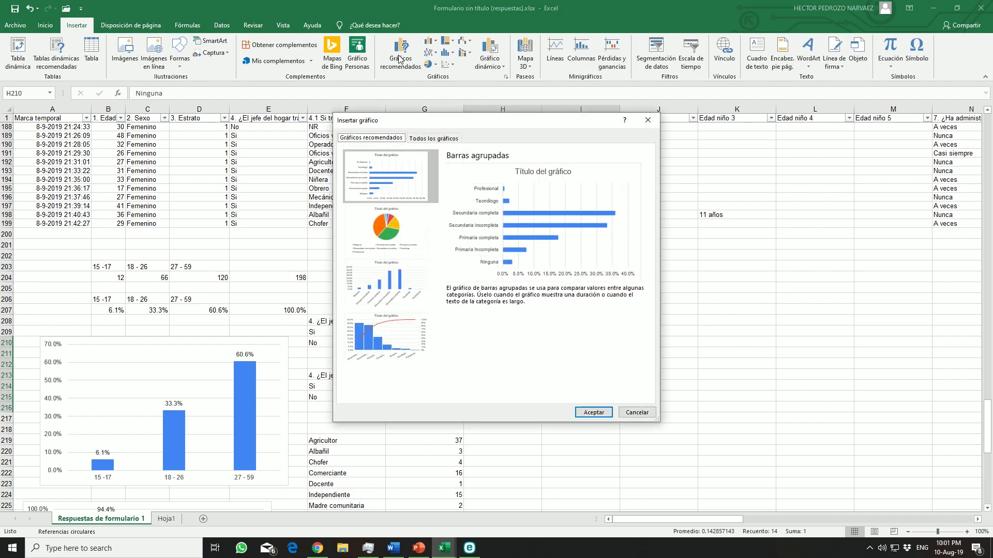
pyautogui.click(389, 285)
pyautogui.click(594, 412)
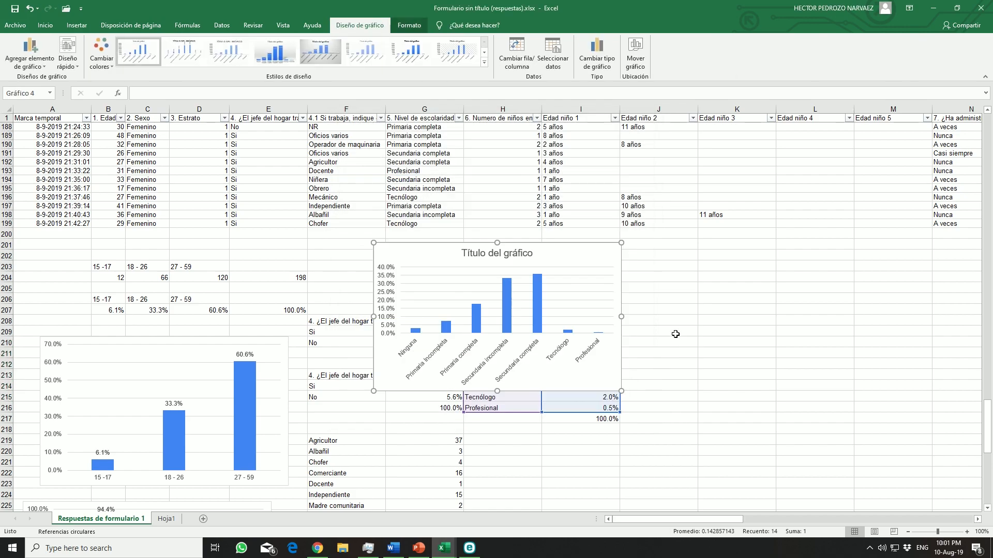
# Recolor the new chart with the third multicolor palette, which starts with red, and move it below the percentage table
pyautogui.scroll(-6, 659, 301)
pyautogui.scroll(3, 658, 299)
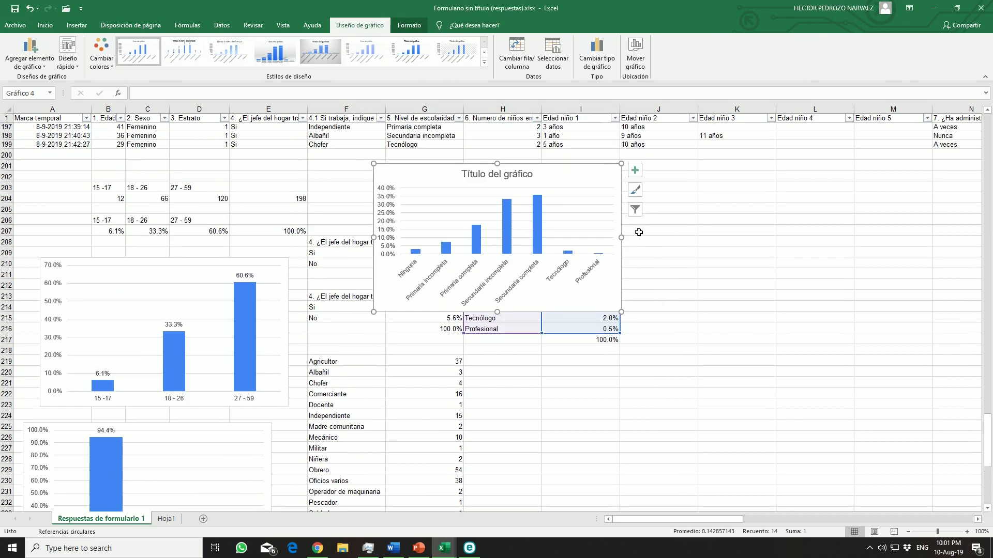
pyautogui.scroll(-2, 642, 226)
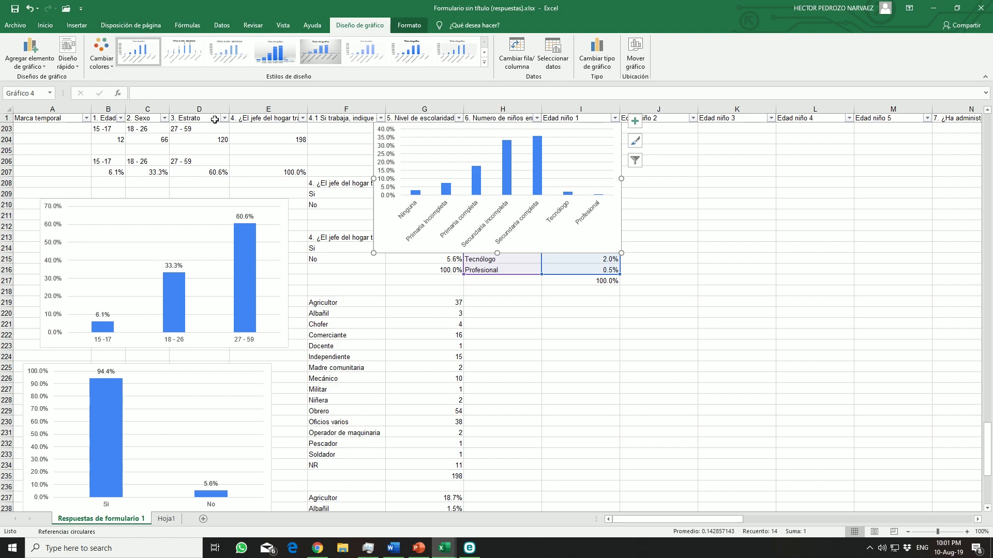
pyautogui.click(98, 61)
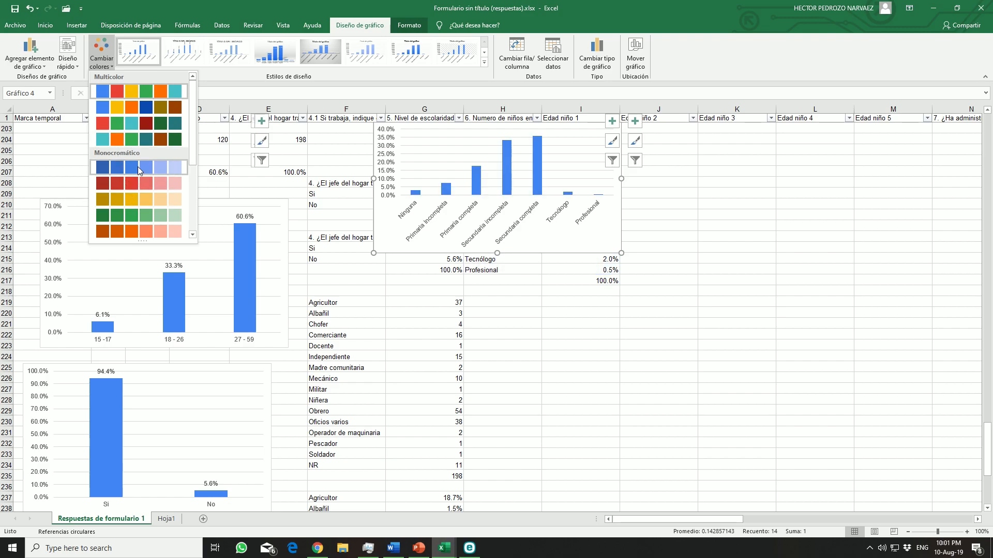
pyautogui.click(149, 123)
pyautogui.moveTo(620, 214); pyautogui.dragTo(621, 390)
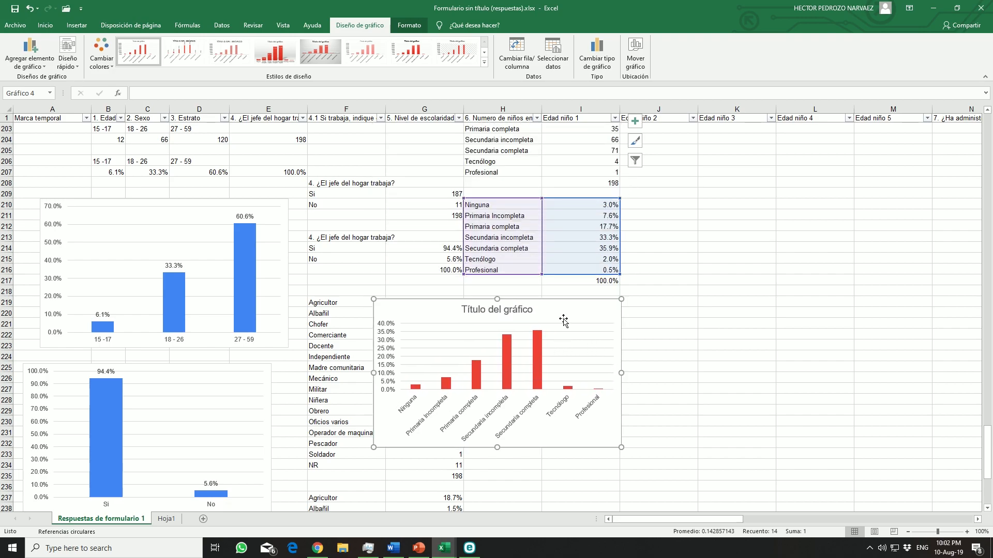
# Remove the title from the education-level chart and add data labels to its columns
pyautogui.click(635, 306)
pyautogui.click(671, 340)
pyautogui.click(667, 351)
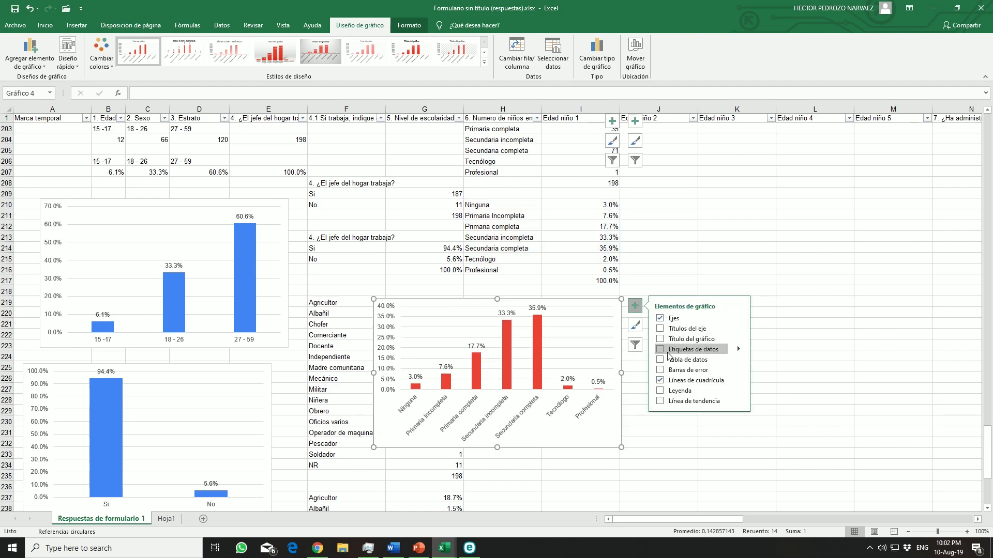
# Move the education-level chart directly below the occupation bar chart, around rows 255 to 268
pyautogui.moveTo(619, 349); pyautogui.dragTo(586, 438)
pyautogui.scroll(-8, 585, 439)
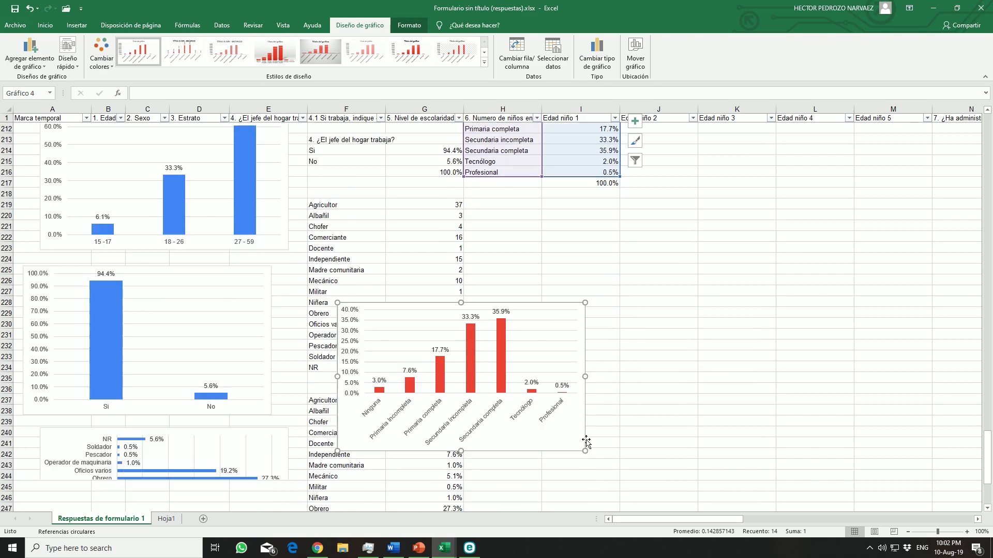
pyautogui.moveTo(584, 248); pyautogui.dragTo(388, 492)
pyautogui.scroll(-4, 388, 492)
pyautogui.moveTo(386, 298); pyautogui.dragTo(279, 329)
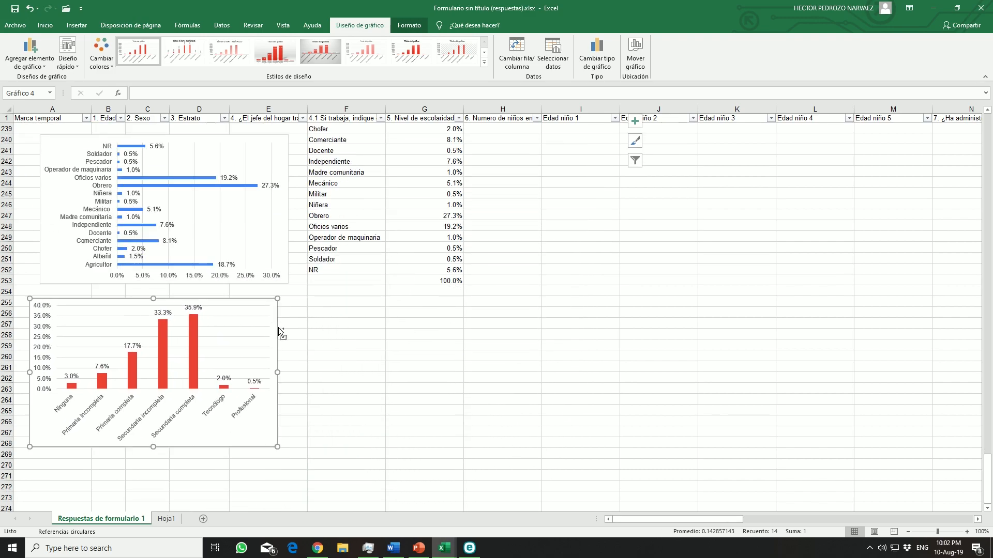
# Switch to Word, paste the education-level chart below the ocupación chart and widen it to about 6 inches
pyautogui.click(393, 548)
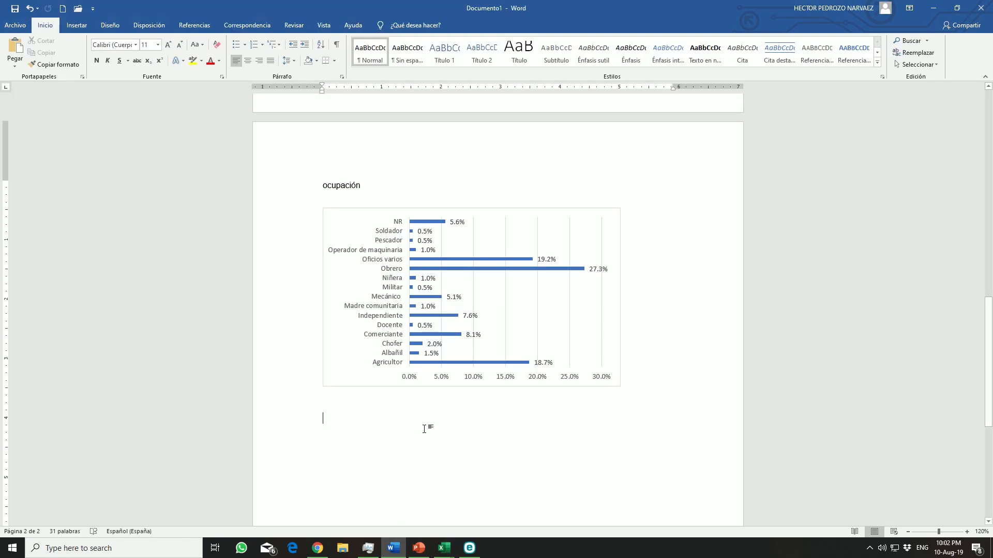
pyautogui.hotkey('ctrl', 'v')
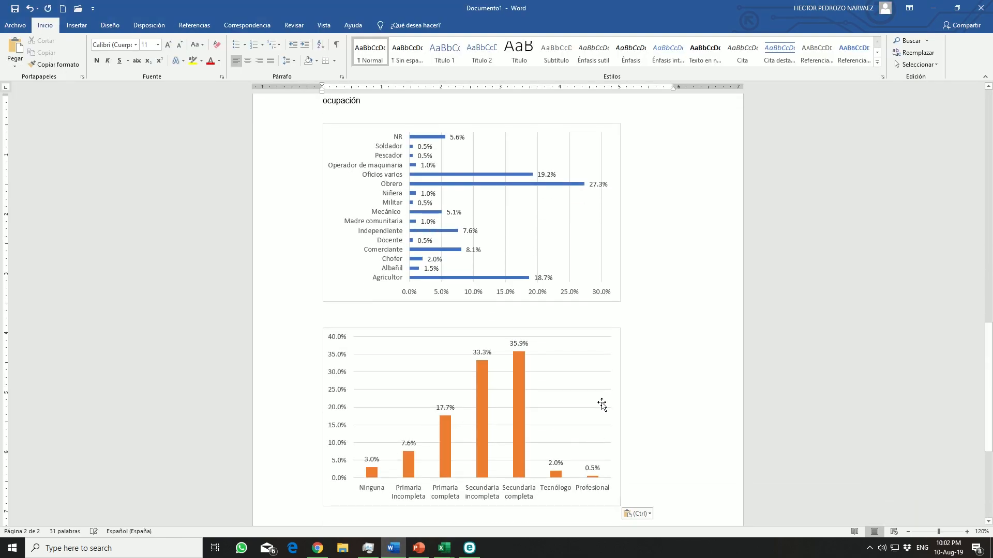
pyautogui.click(619, 386)
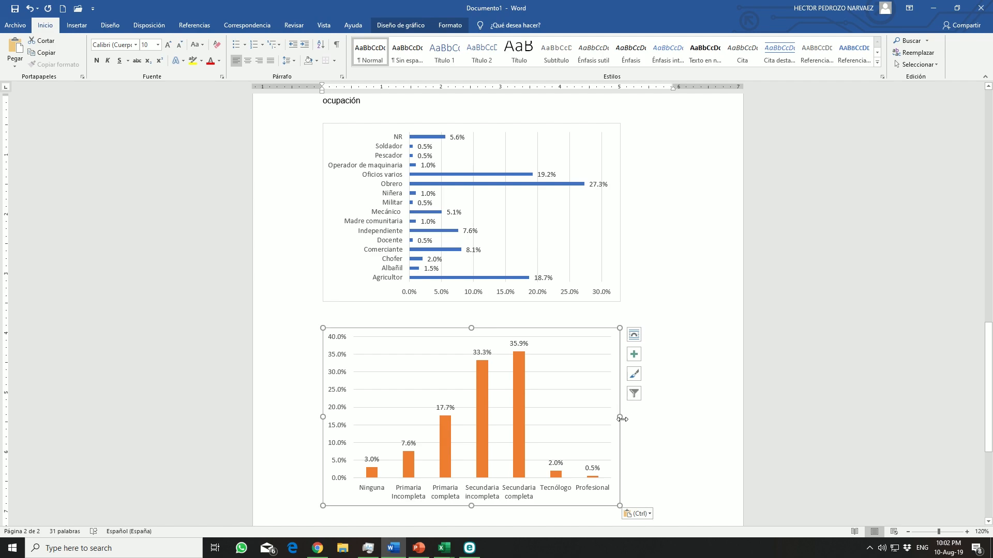
pyautogui.moveTo(619, 417); pyautogui.dragTo(501, 429)
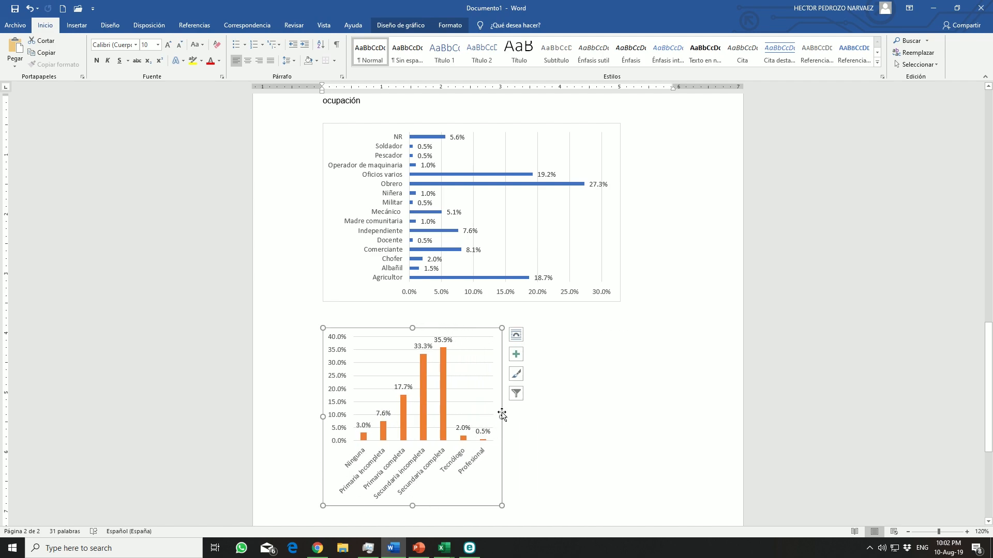
pyautogui.moveTo(503, 419); pyautogui.dragTo(676, 429)
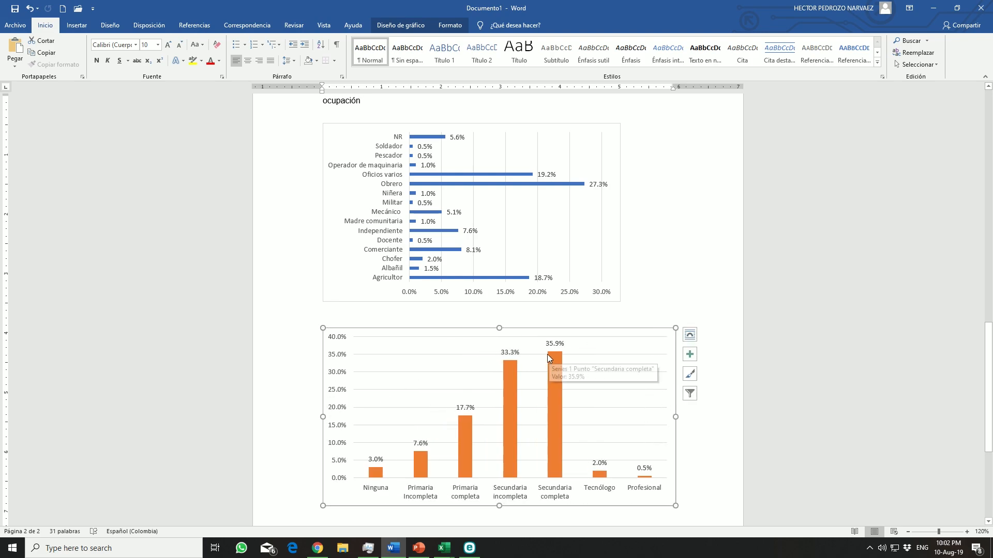
# Set the education-level chart's text color to Automático
pyautogui.click(218, 61)
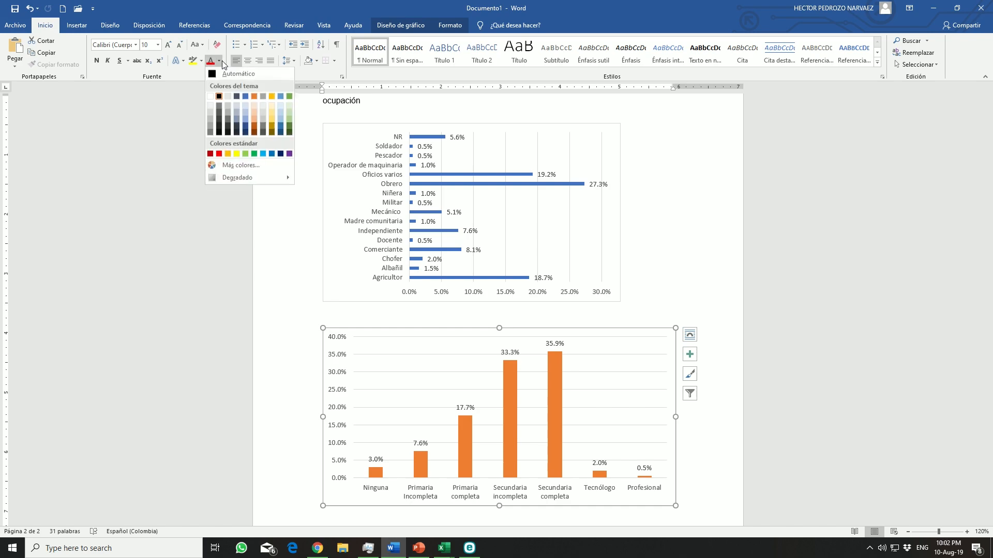
pyautogui.click(227, 73)
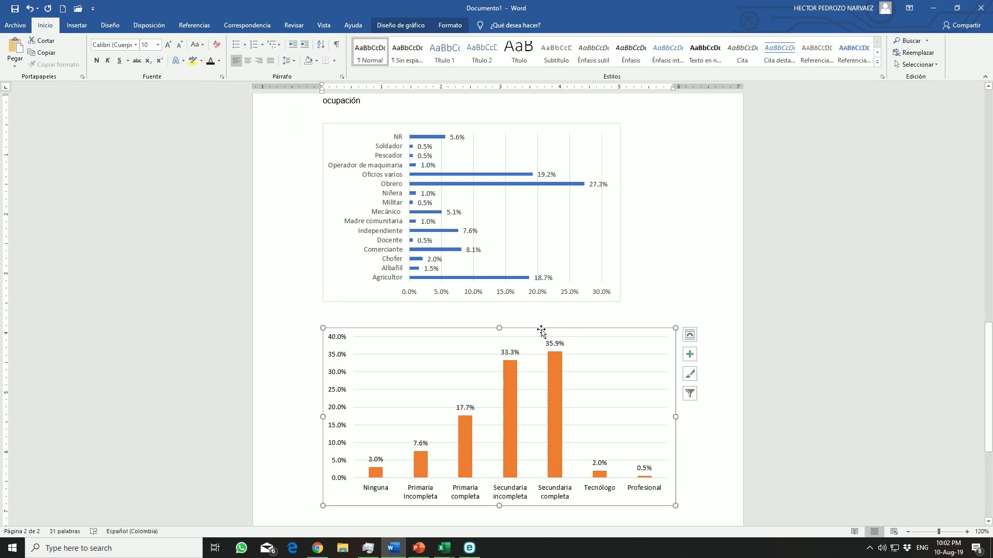
pyautogui.click(413, 25)
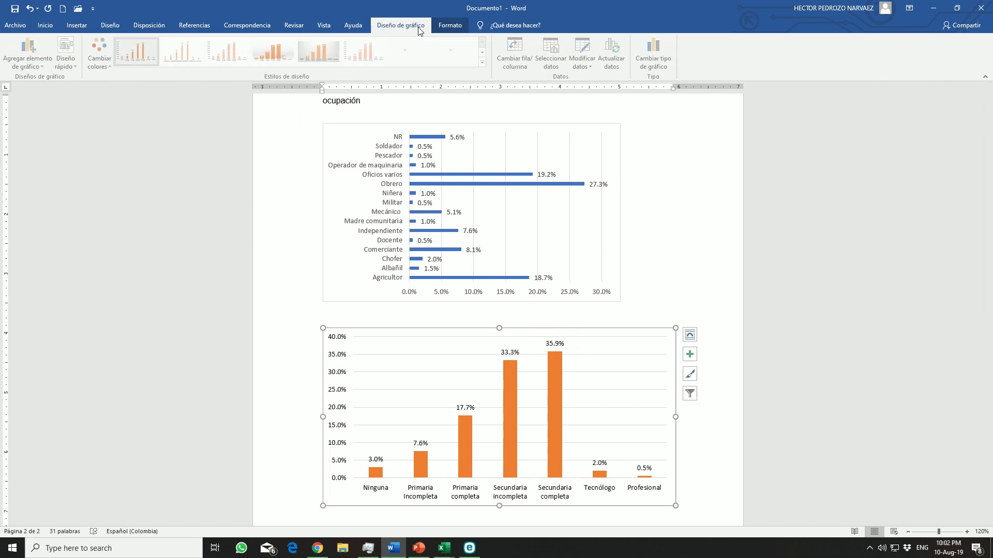
pyautogui.click(100, 58)
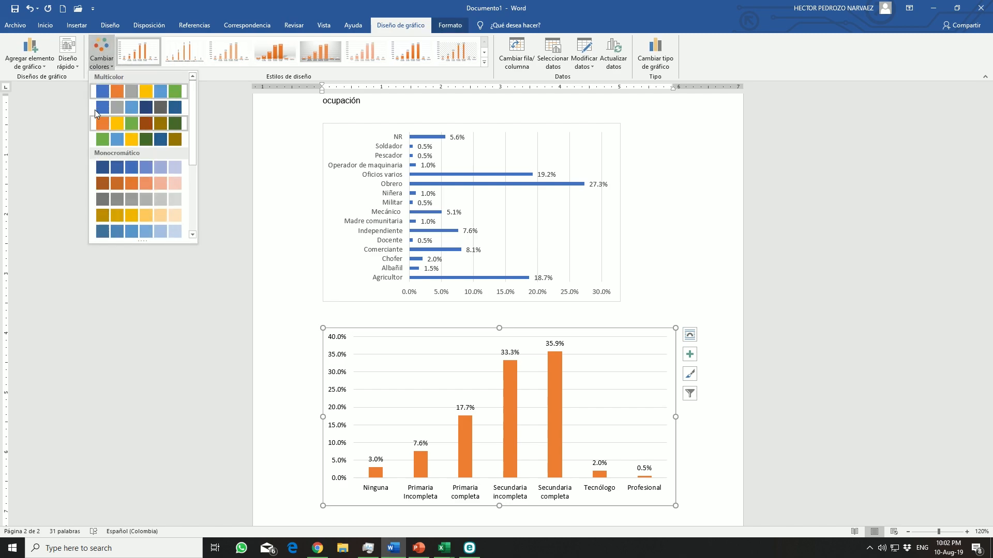
pyautogui.click(111, 60)
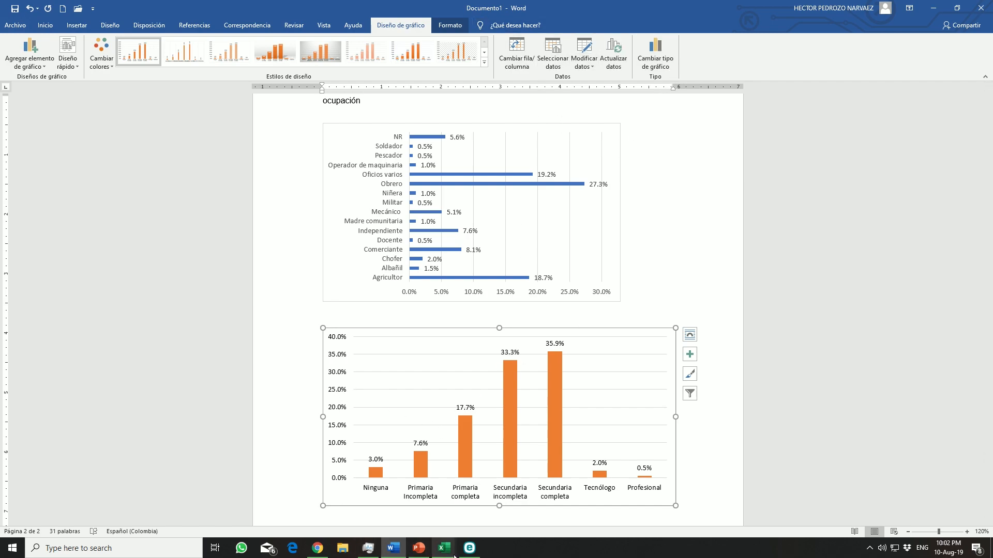
# Switch to Excel and examine the ages recorded in the Edad niño 1 to Edad niño 5 columns throughout the survey responses
pyautogui.moveTo(449, 549)
pyautogui.click(422, 523)
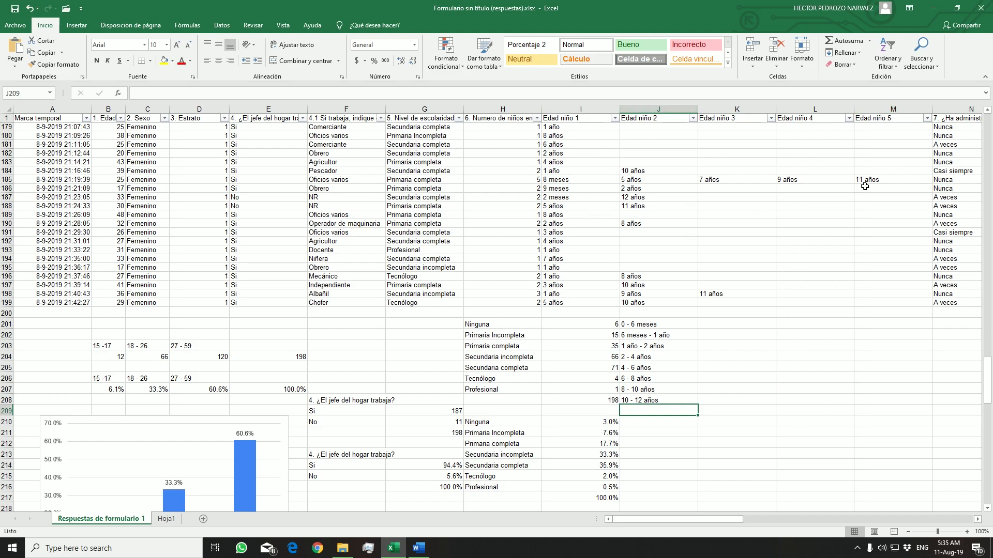
pyautogui.scroll(19, 610, 239)
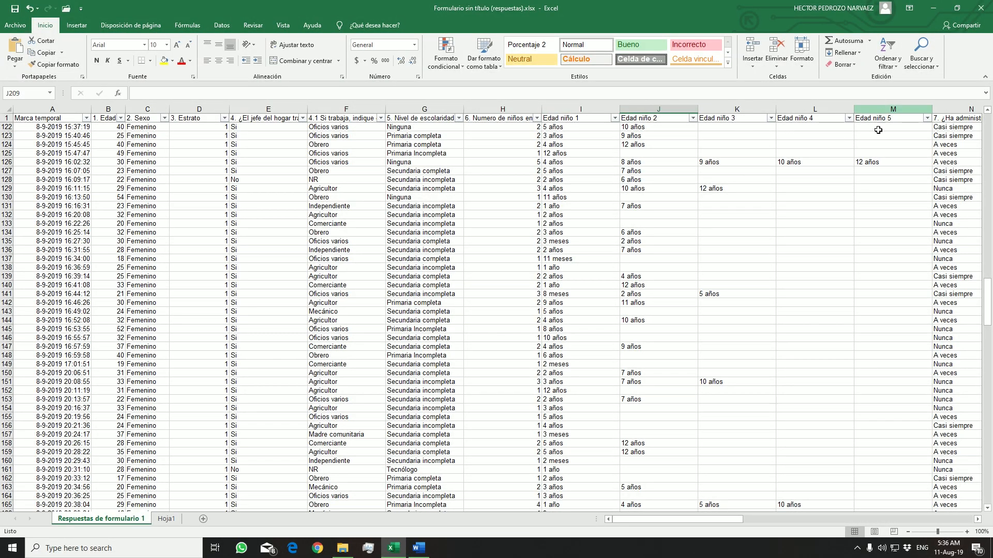
pyautogui.click(909, 120)
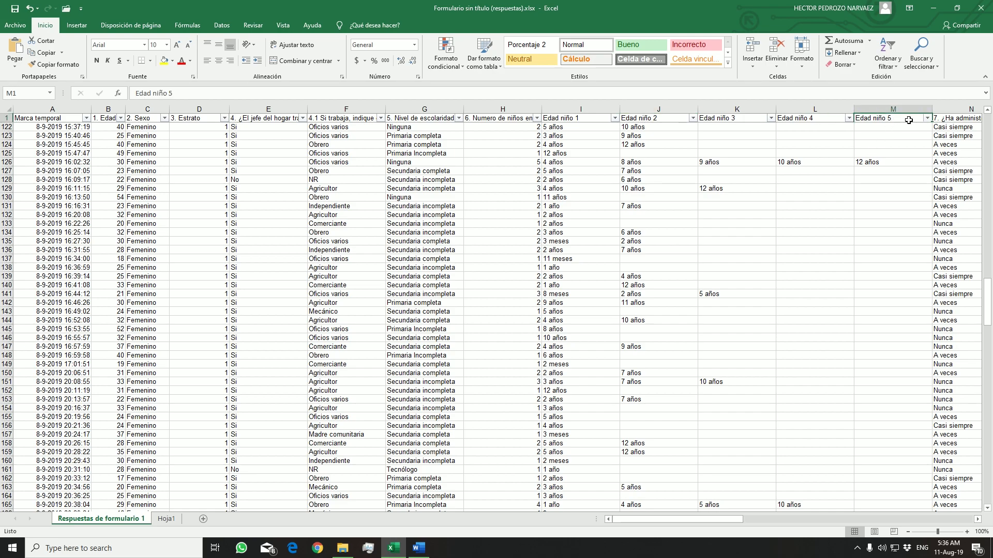
pyautogui.scroll(9, 716, 187)
pyautogui.scroll(20, 647, 187)
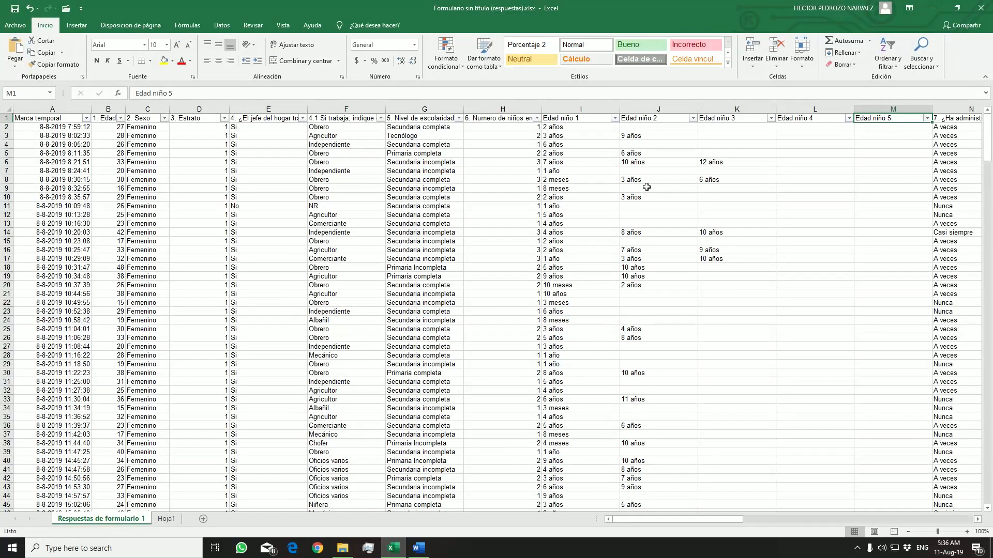
pyautogui.scroll(-5, 574, 241)
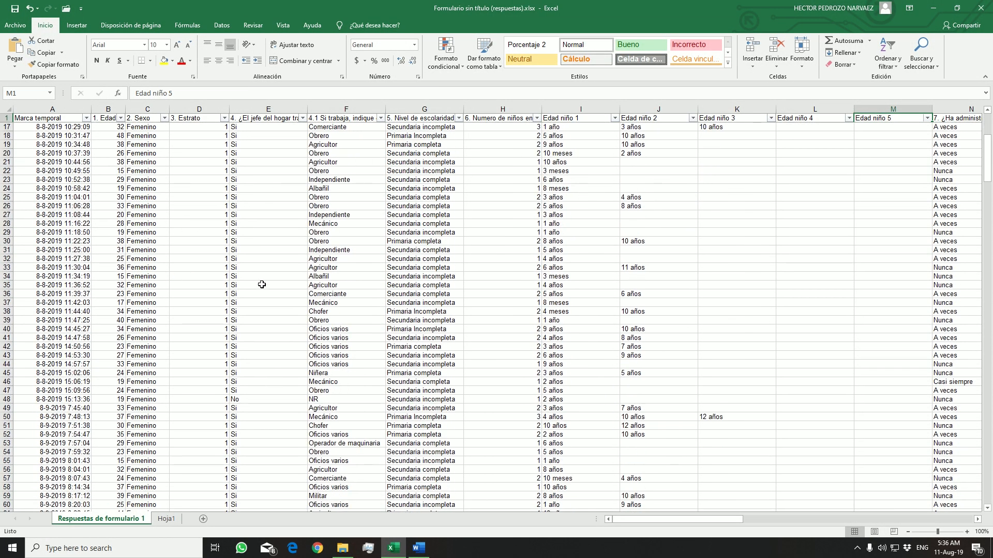
pyautogui.click(589, 259)
pyautogui.click(598, 293)
pyautogui.click(650, 322)
pyautogui.click(609, 365)
pyautogui.click(628, 381)
pyautogui.click(614, 409)
pyautogui.scroll(-18, 637, 421)
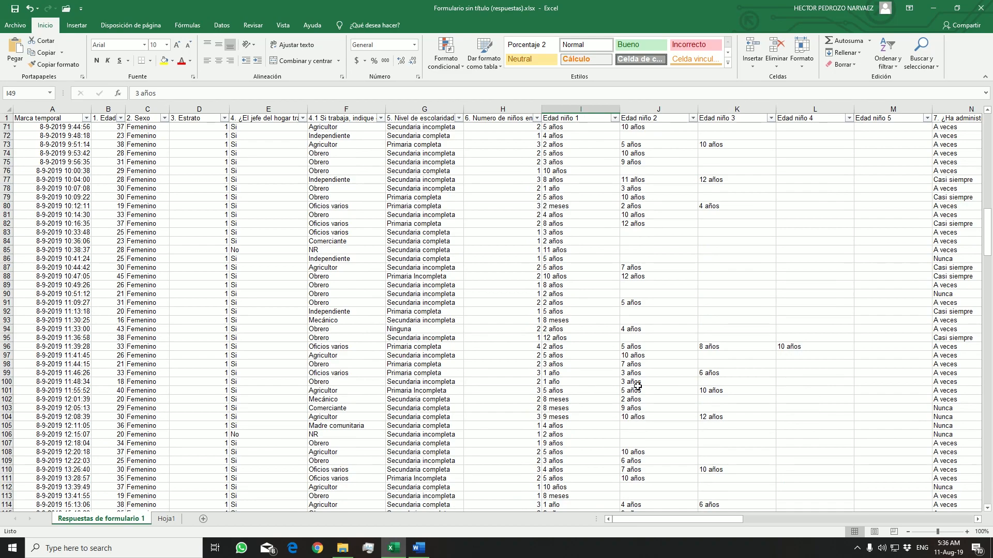
pyautogui.click(637, 358)
pyautogui.click(597, 363)
pyautogui.click(585, 399)
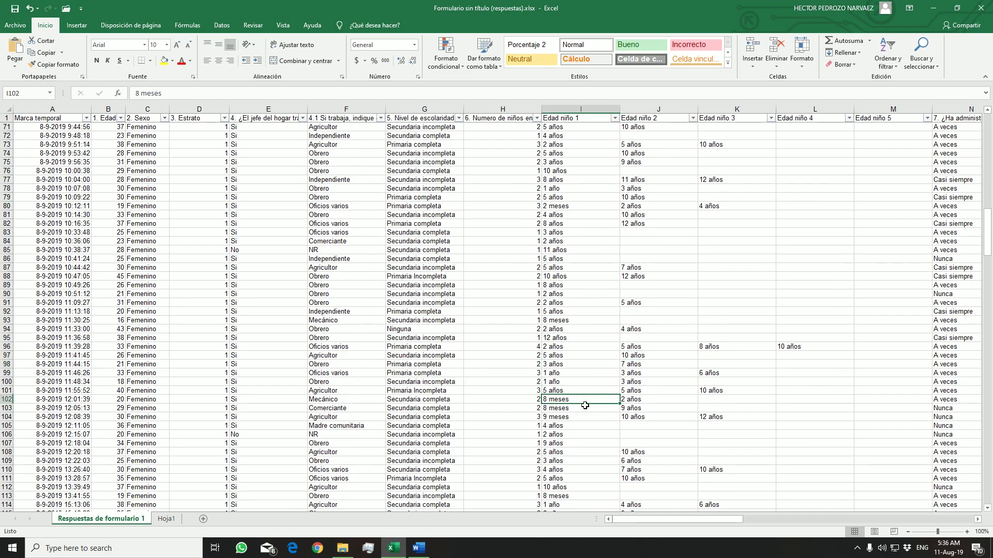
pyautogui.click(585, 376)
pyautogui.scroll(-19, 583, 413)
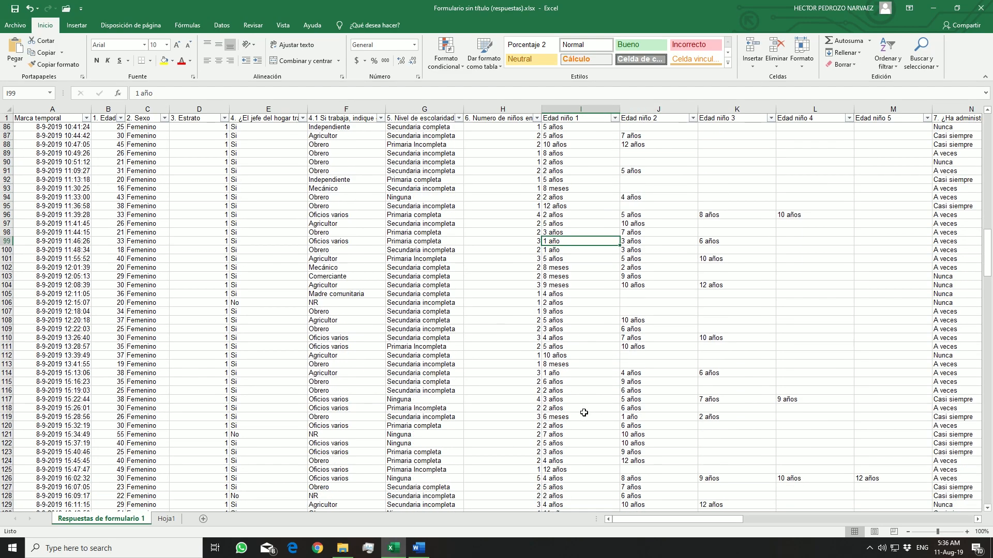
pyautogui.scroll(-18, 586, 404)
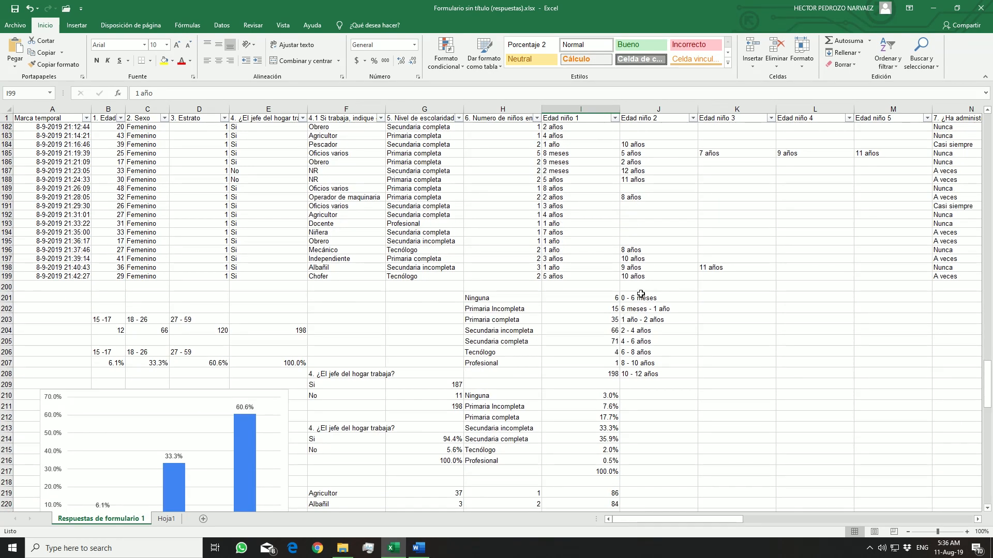
# Fill the age-range labels in J201:J208, from 0 - 6 meses to 10 - 12 años, with green
pyautogui.moveTo(642, 298); pyautogui.dragTo(671, 372)
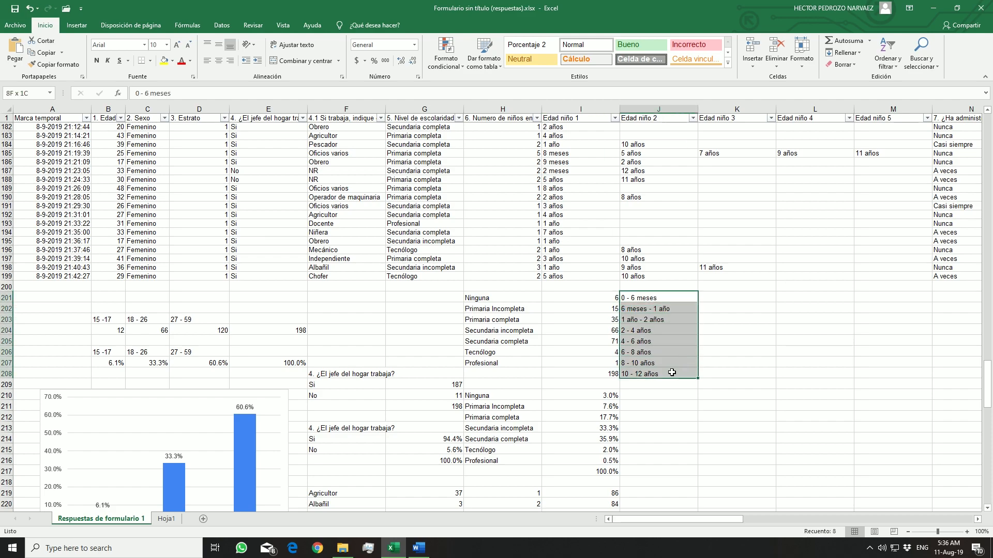
pyautogui.click(173, 62)
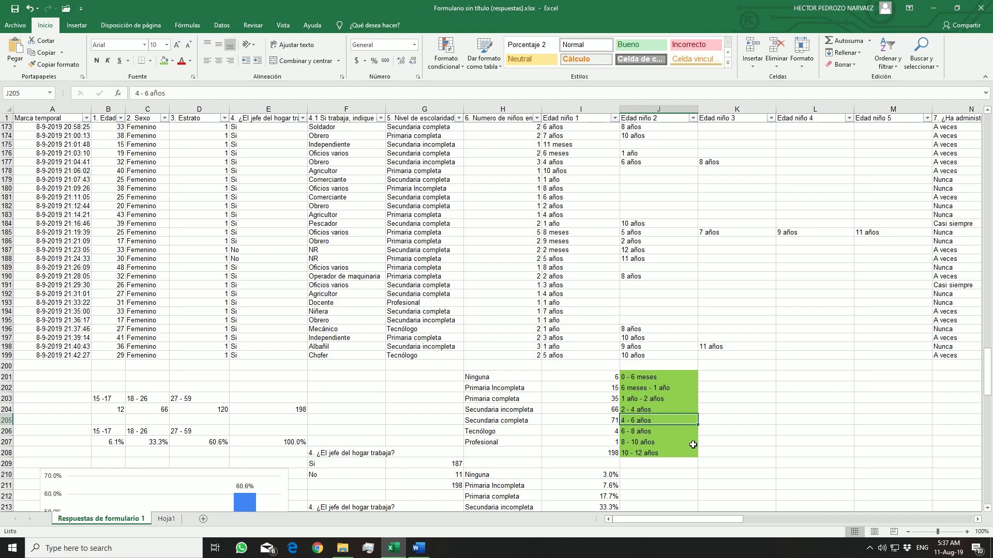
pyautogui.click(674, 378)
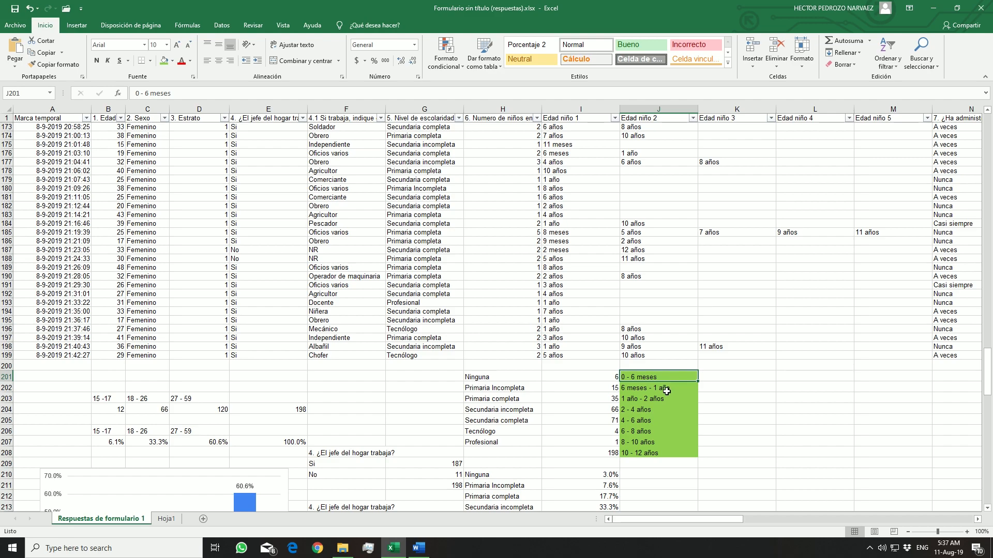
pyautogui.click(667, 391)
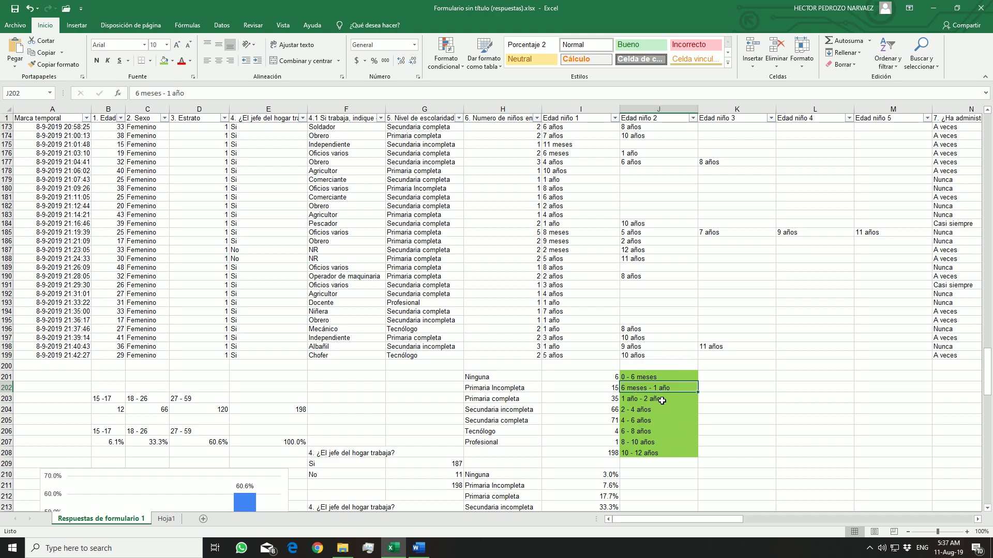
pyautogui.click(724, 374)
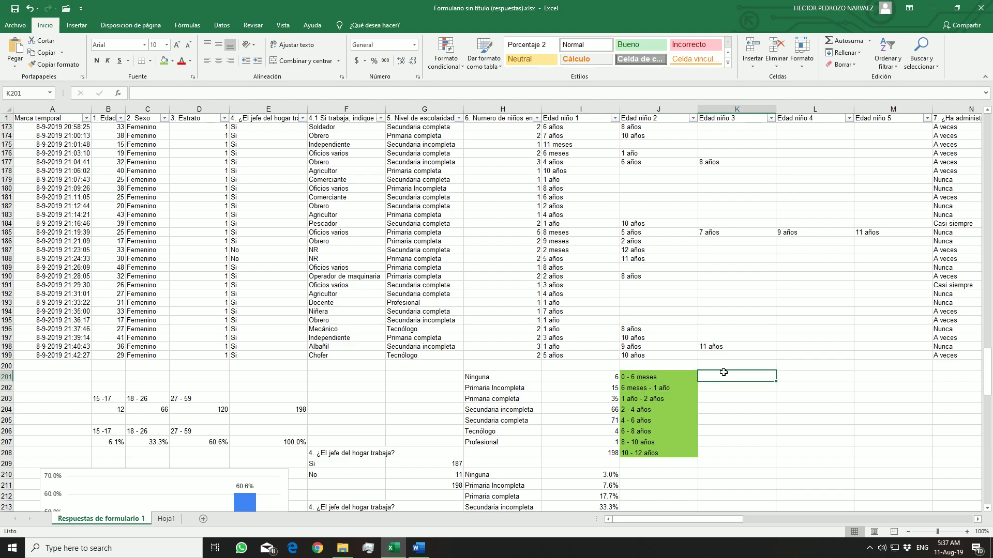
# Filter the Edad niño 1 column to show only the 10 meses and 11 meses answers
pyautogui.scroll(20, 610, 227)
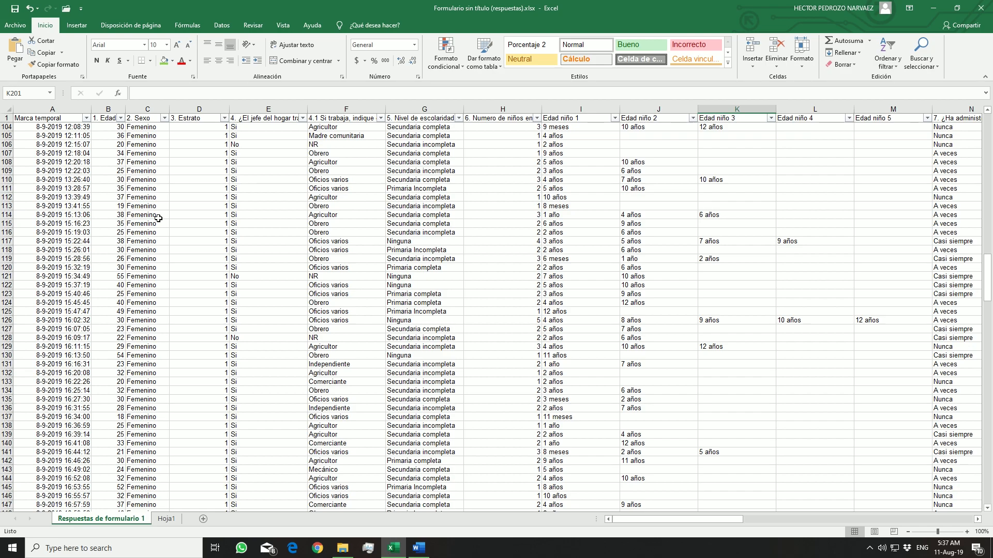
pyautogui.scroll(-8, 615, 326)
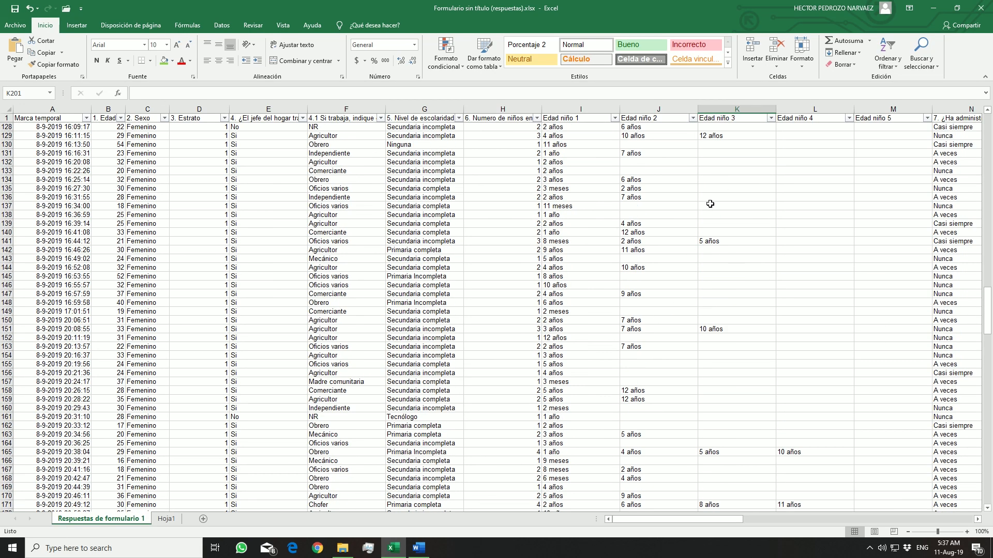
pyautogui.scroll(6, 710, 222)
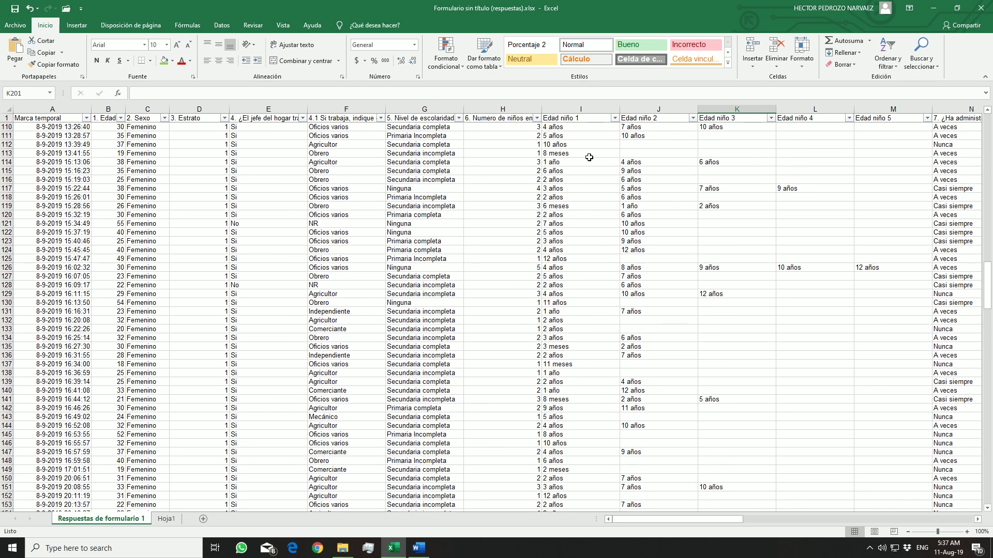
pyautogui.click(615, 118)
pyautogui.click(540, 218)
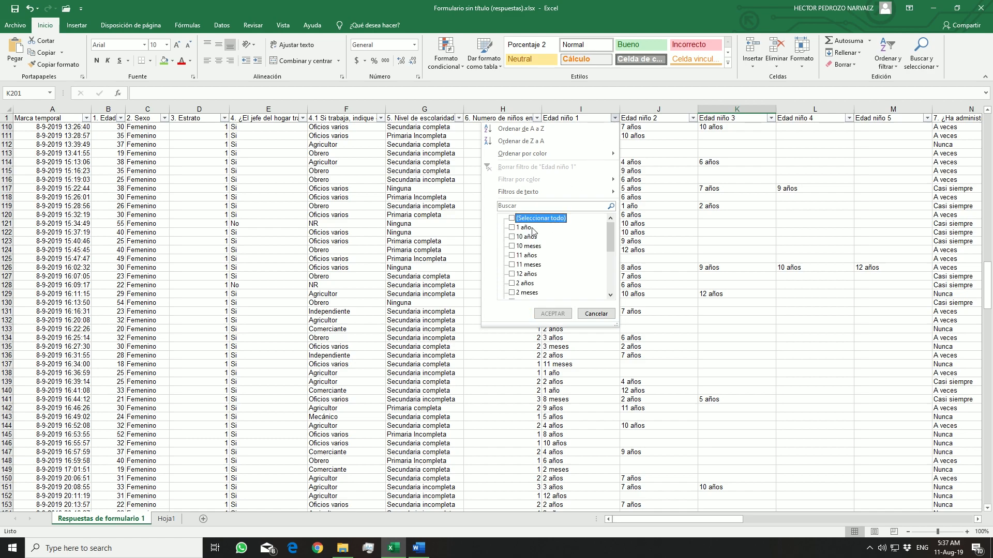
pyautogui.click(530, 246)
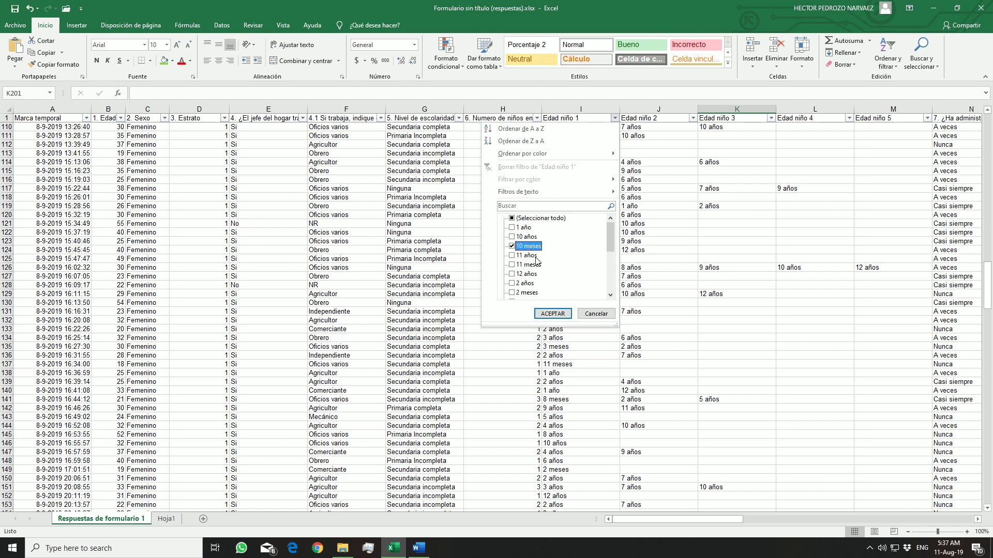
pyautogui.click(537, 248)
pyautogui.click(538, 250)
pyautogui.click(538, 266)
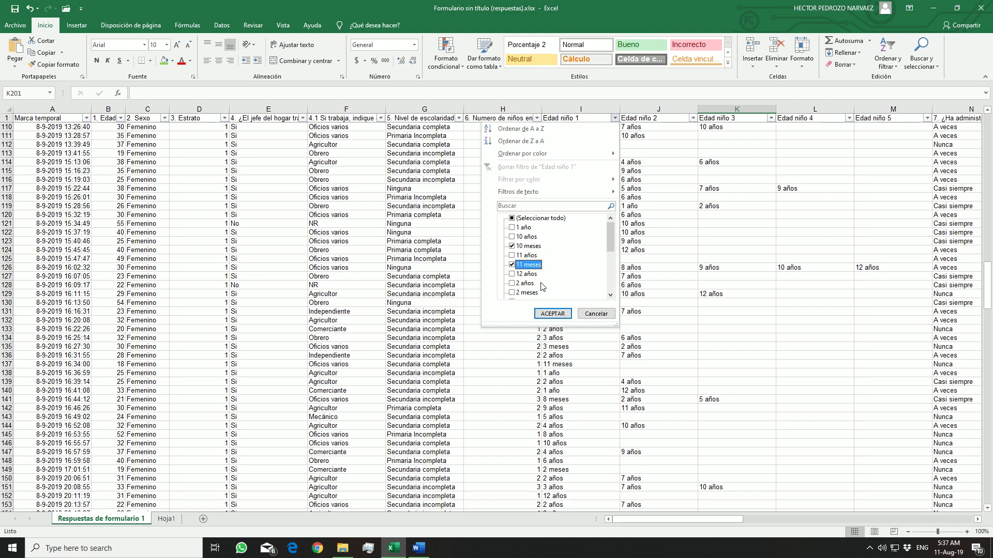
pyautogui.moveTo(609, 248); pyautogui.dragTo(608, 262)
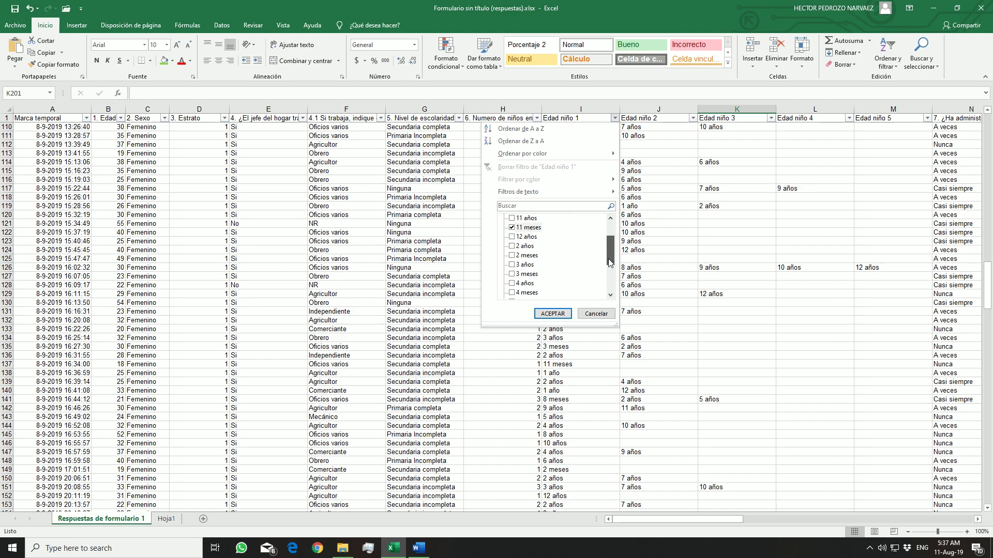
pyautogui.click(552, 314)
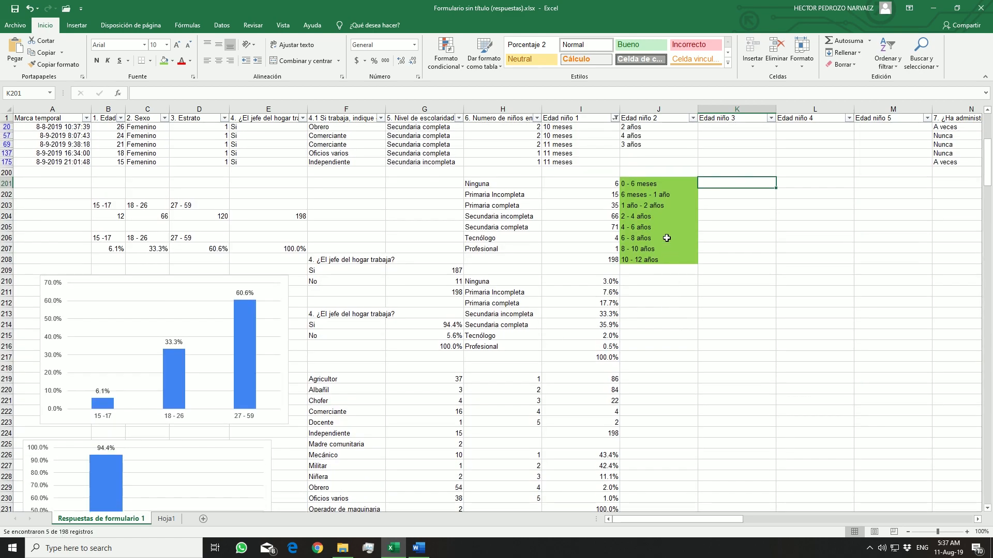
# Copy the 6 meses - 1 año label from J202 over all the filtered Edad niño 1 answers, from I20 to I175
pyautogui.click(656, 202)
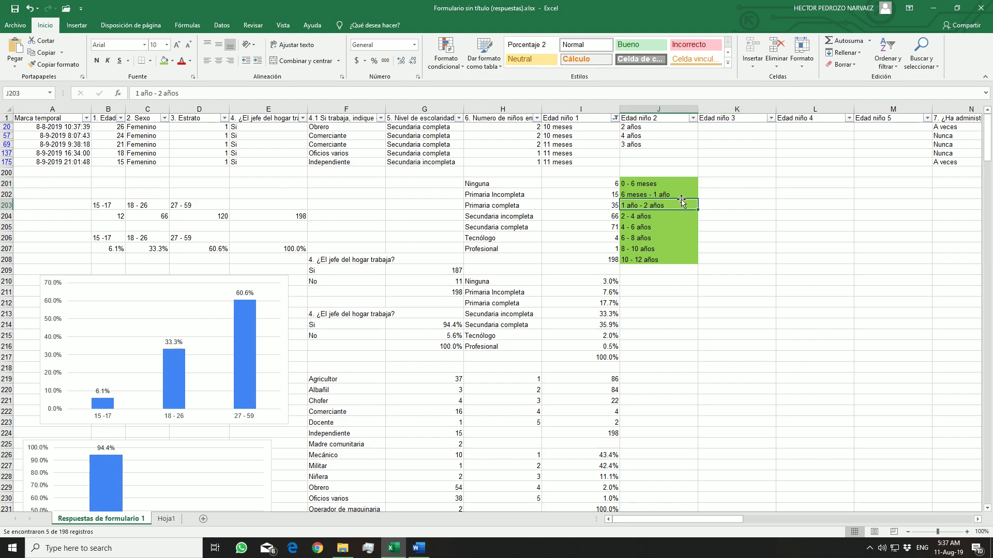
pyautogui.click(682, 194)
pyautogui.hotkey('ctrl', 'c')
pyautogui.click(612, 127)
pyautogui.hotkey('ctrl', 'v')
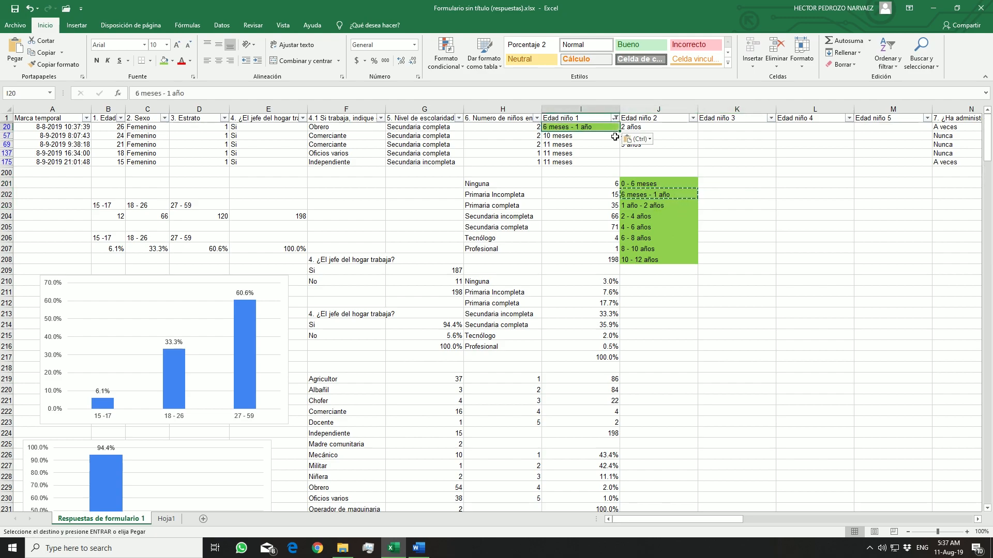
pyautogui.moveTo(619, 131); pyautogui.dragTo(608, 168)
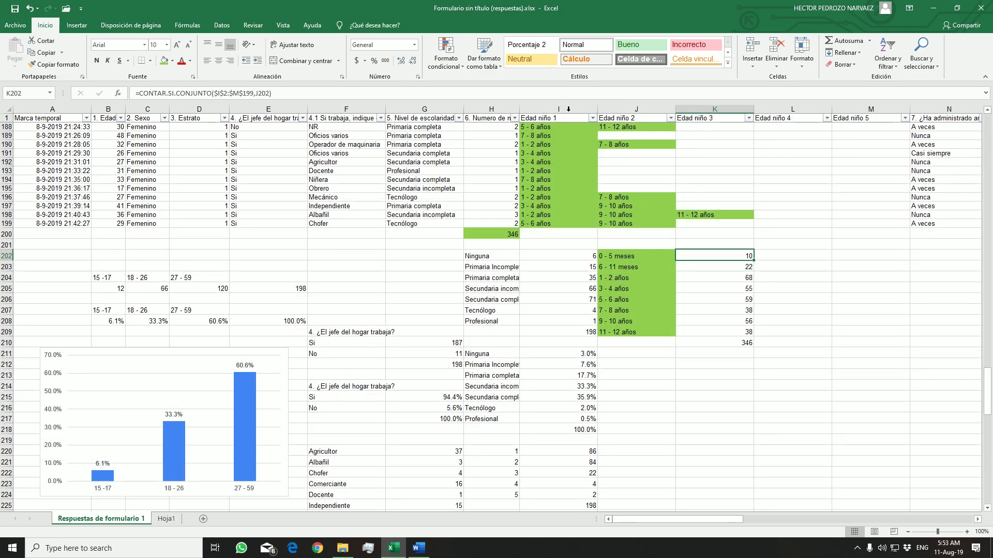
# Examine the children's age ranges in the Edad niño columns, the number-of-children column and the counts beside the range labels
pyautogui.scroll(4, 746, 160)
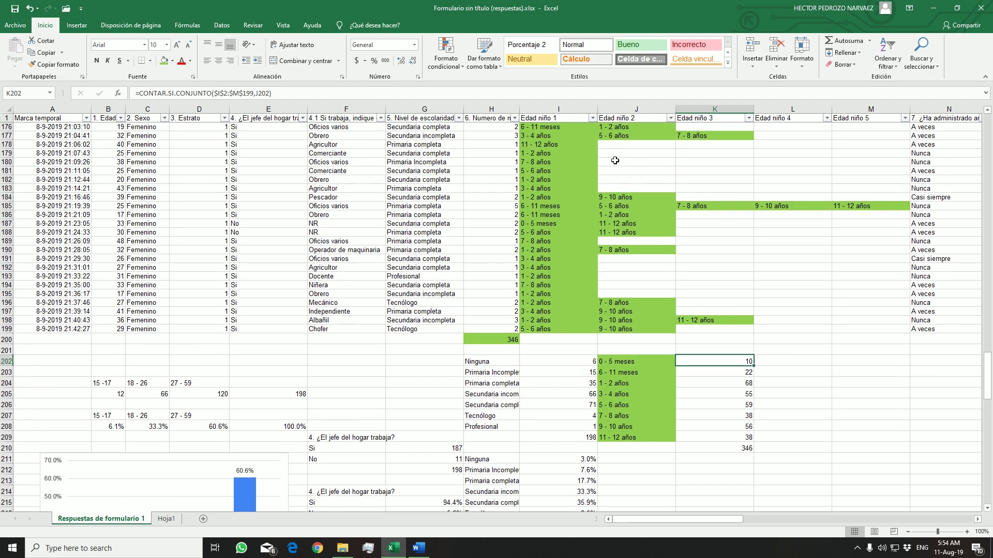
pyautogui.scroll(-1, 618, 243)
pyautogui.scroll(-3, 618, 243)
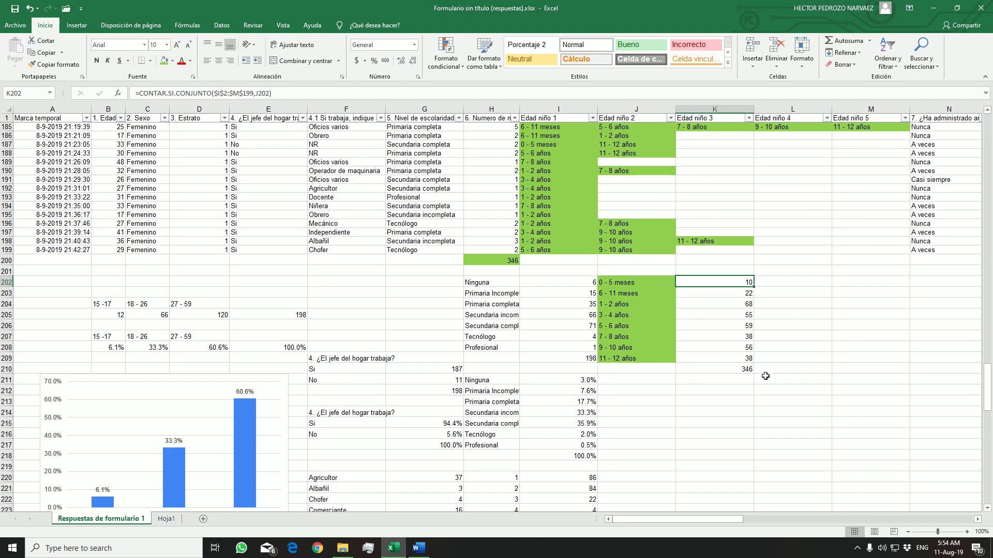
pyautogui.click(646, 283)
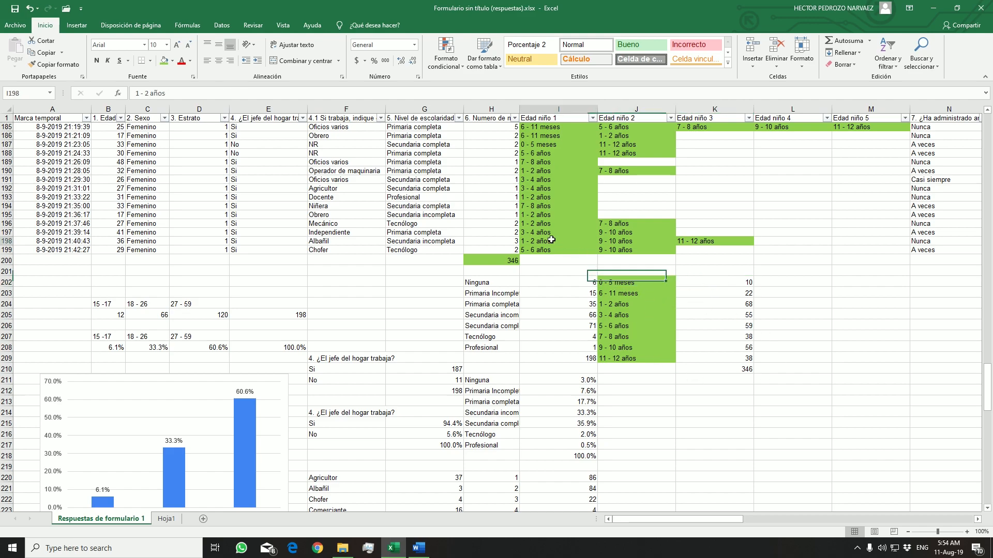
pyautogui.click(662, 289)
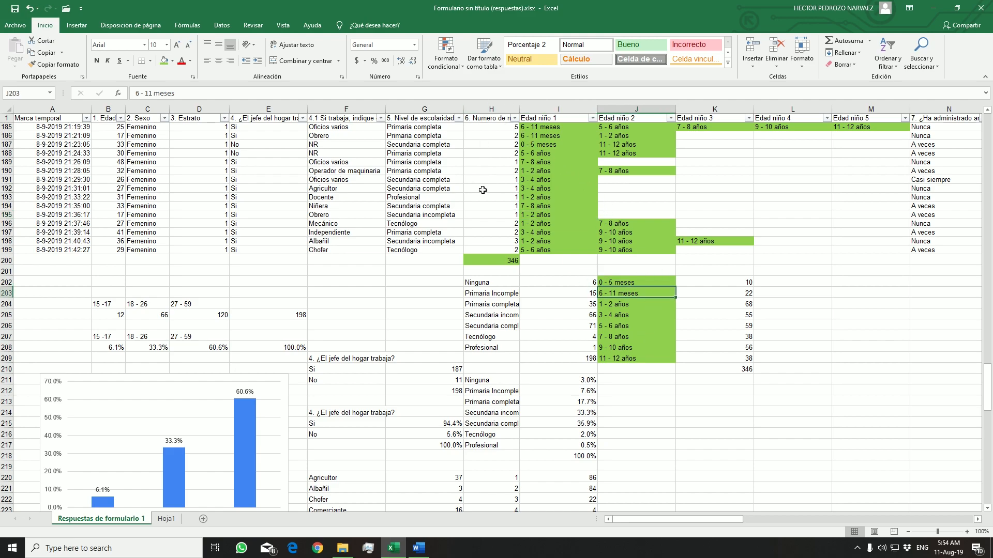
pyautogui.click(503, 197)
pyautogui.scroll(8, 508, 191)
pyautogui.scroll(1, 509, 192)
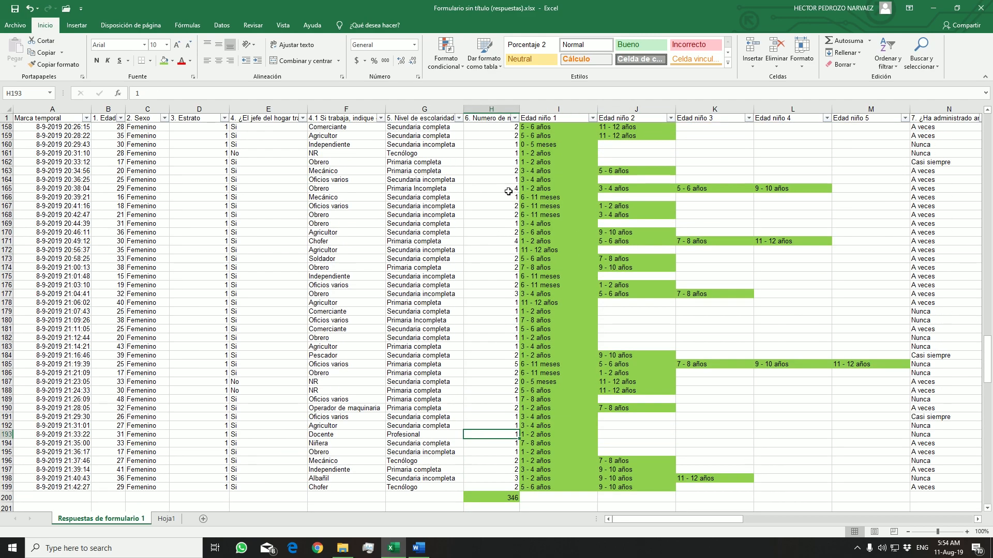
# Examine the number-of-children column and its total in H200, and look over the results report in Word
pyautogui.click(493, 119)
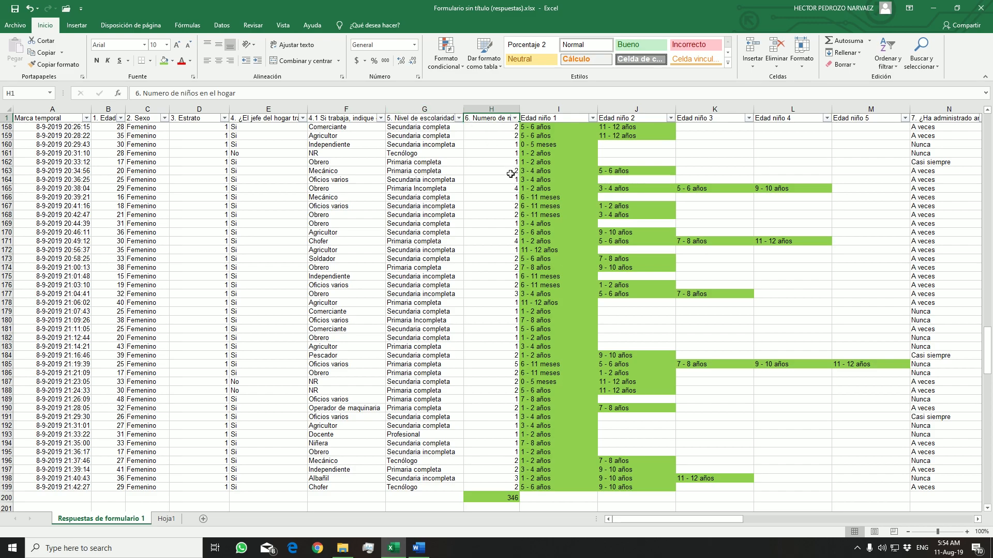
pyautogui.scroll(-5, 512, 155)
pyautogui.scroll(2, 514, 231)
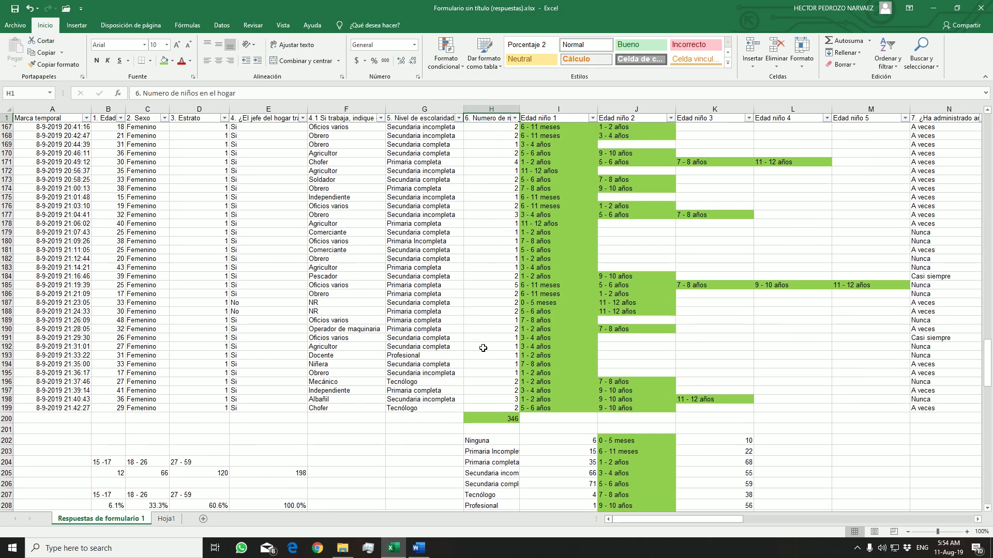
pyautogui.scroll(-2, 483, 339)
pyautogui.click(509, 366)
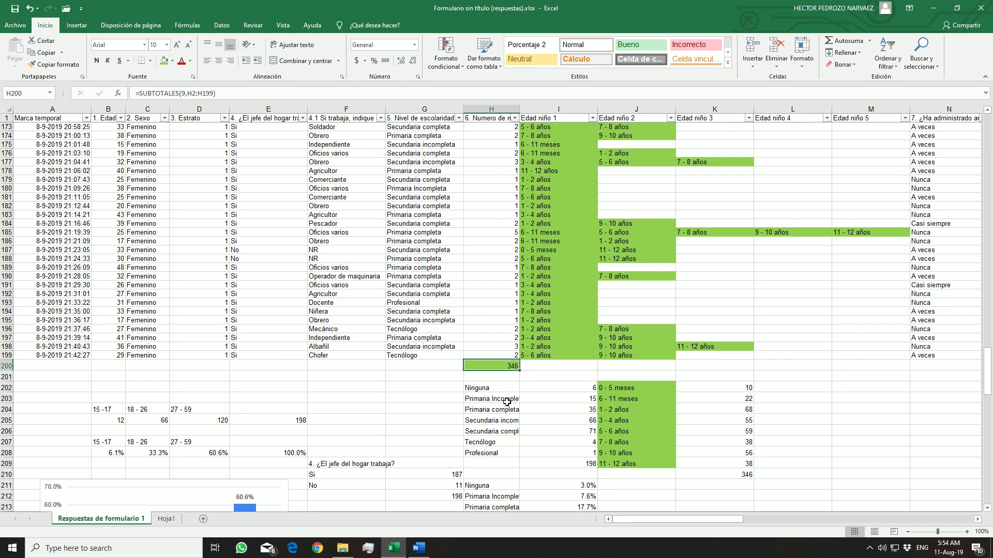
pyautogui.click(420, 547)
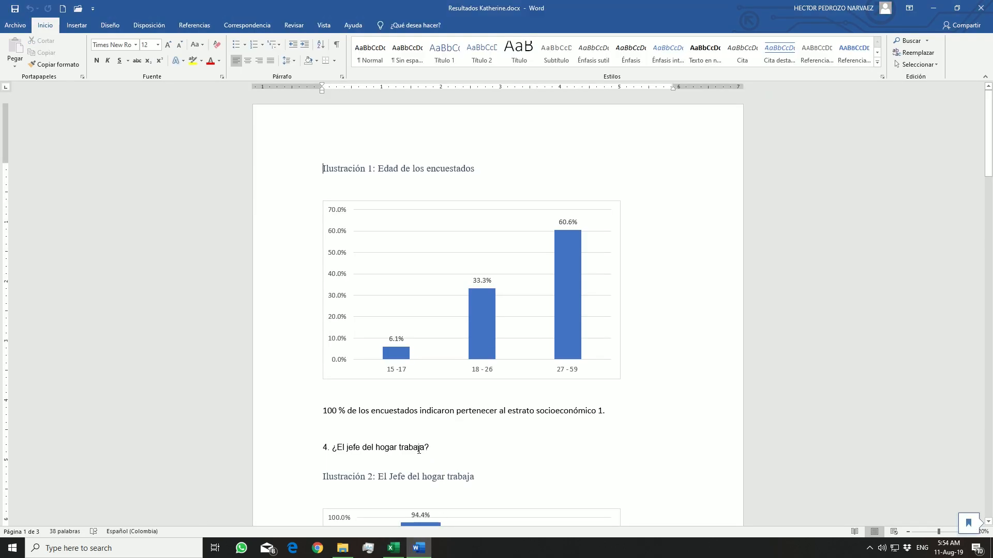
pyautogui.scroll(-15, 429, 439)
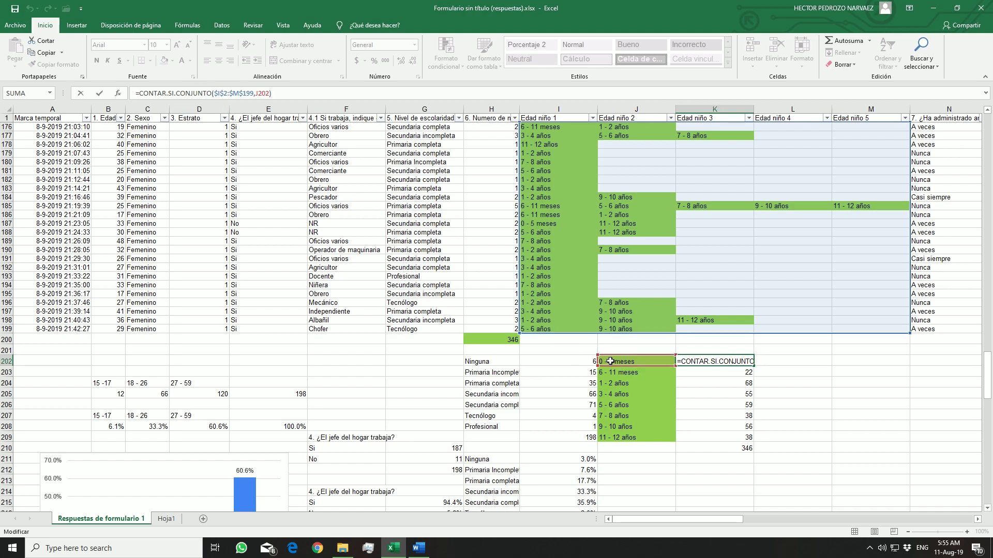
# Enter the formula =contar.si.conjunto(i2:m199,J202) in K202 to count the 0 - 5 meses children
pyautogui.press('Escape')
pyautogui.write('=contar')
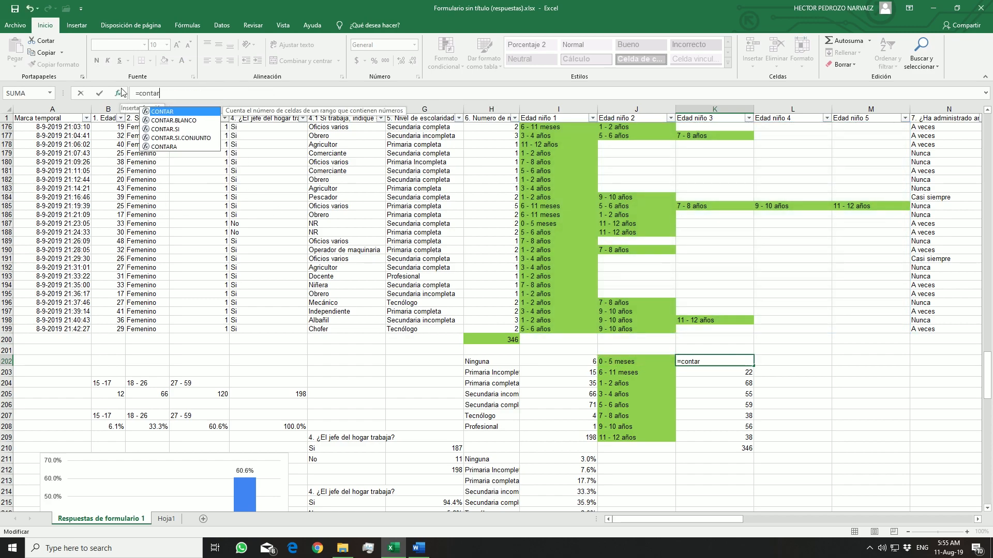
pyautogui.write('.si.conj')
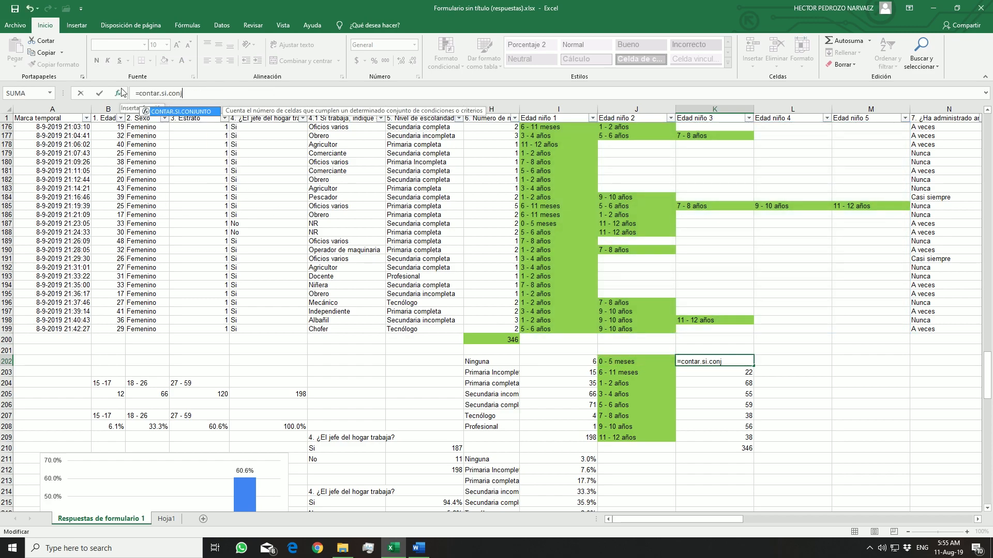
pyautogui.write('unto(')
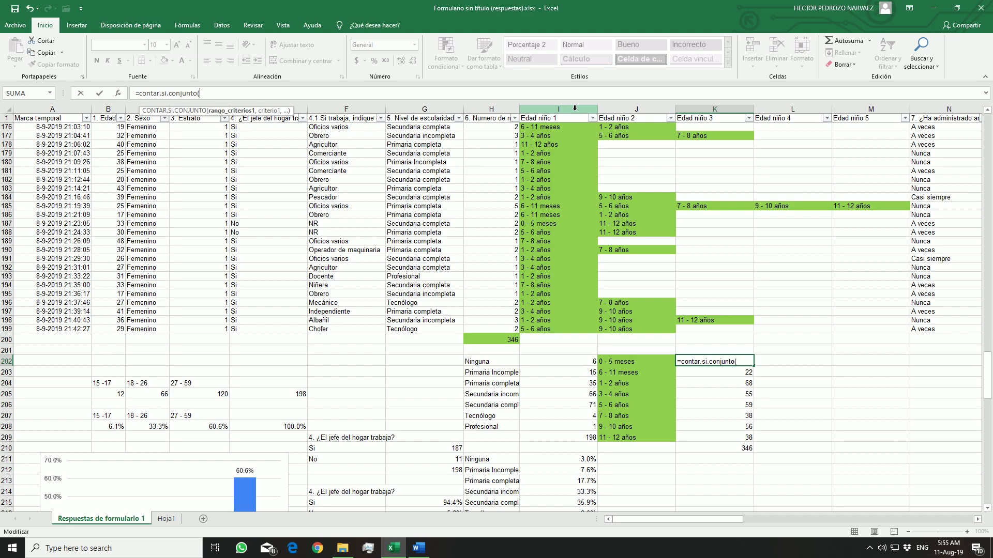
pyautogui.write('i')
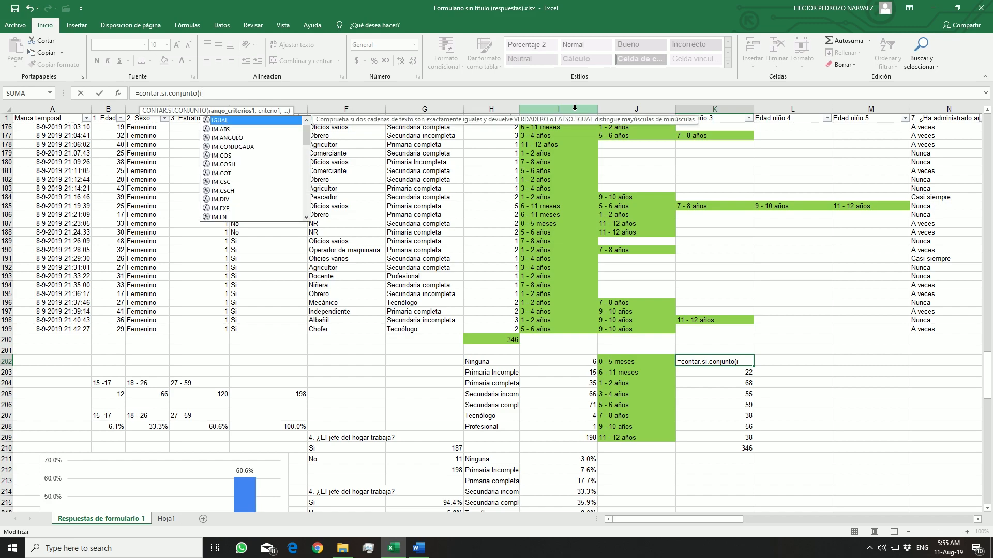
pyautogui.write('2:')
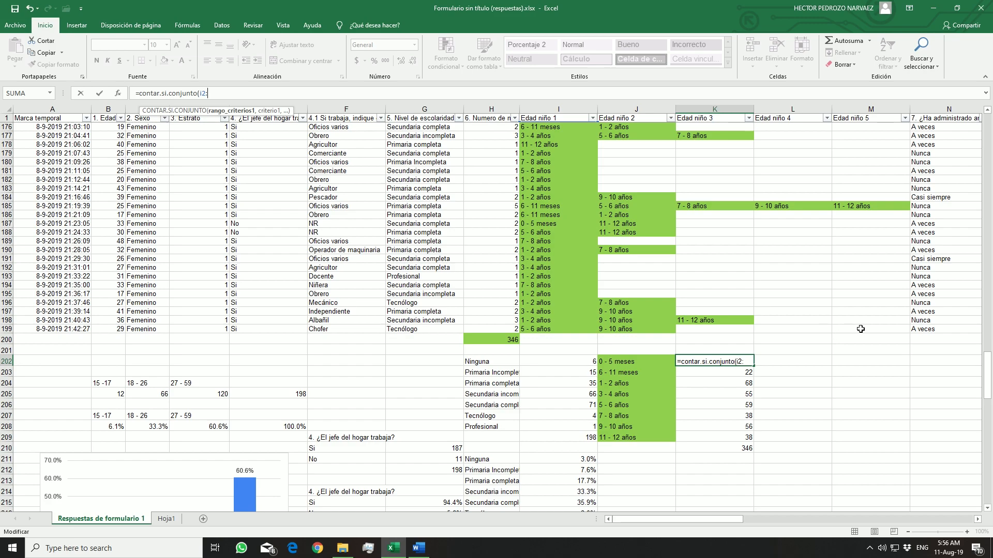
pyautogui.write('m199')
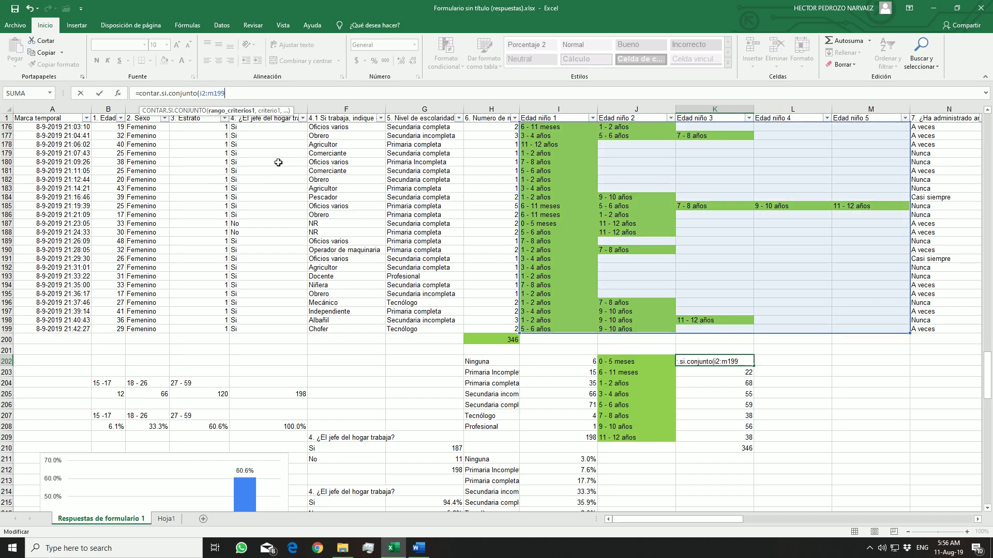
pyautogui.write(',')
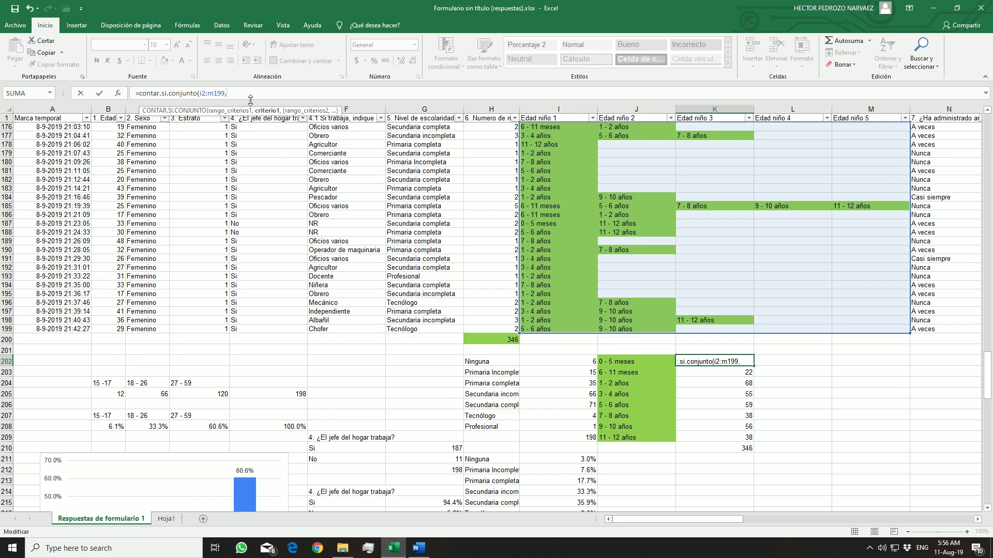
pyautogui.click(648, 362)
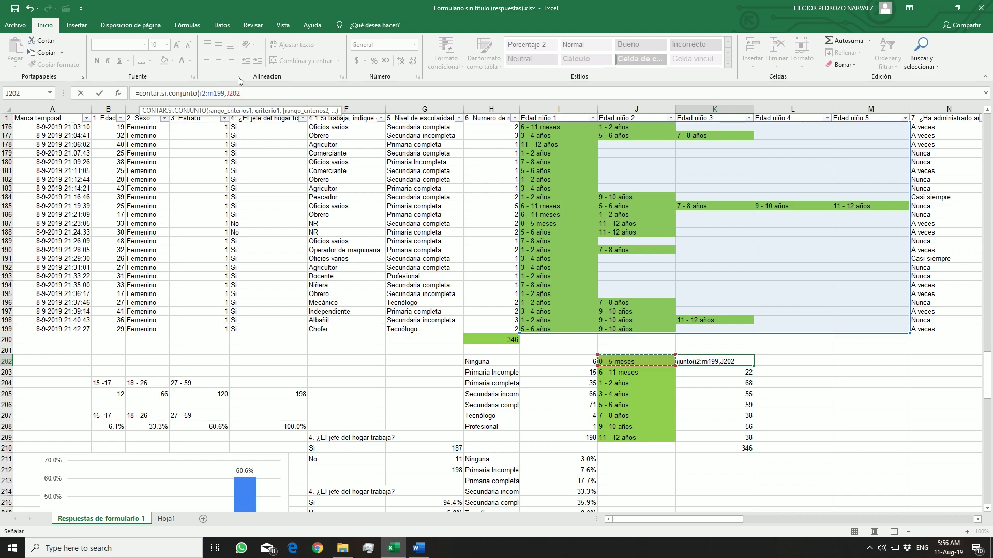
pyautogui.write(')')
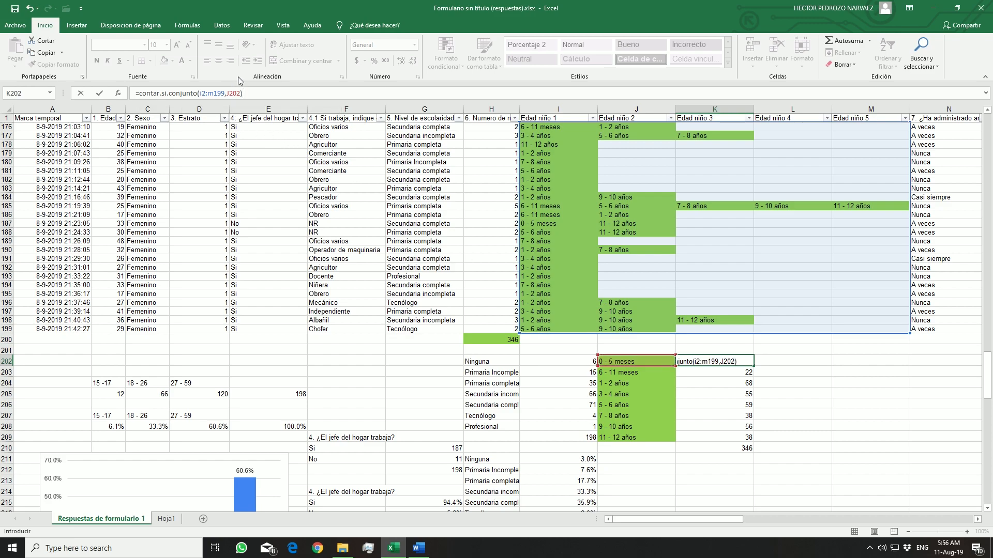
pyautogui.press('Return')
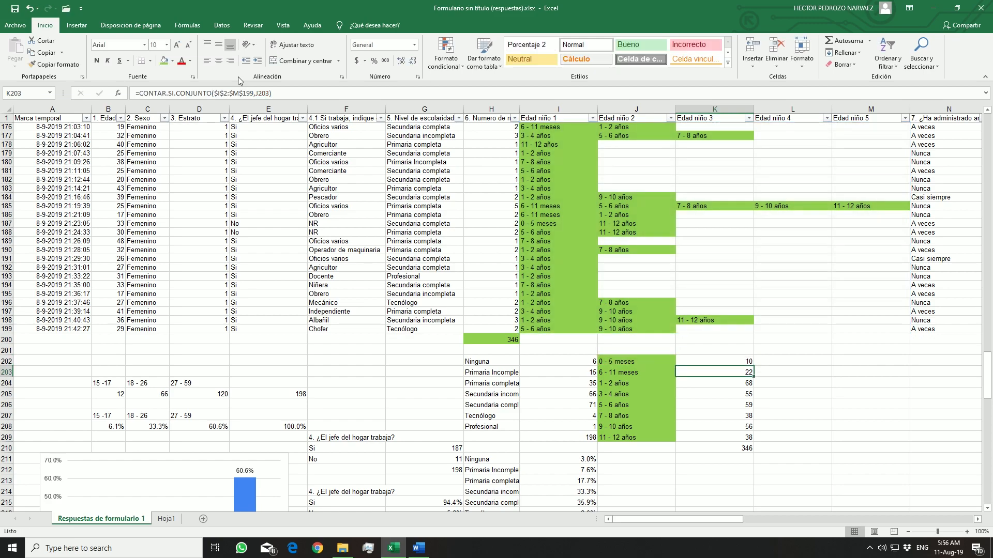
# Make the criteria range absolute as $I$2:$M$199 in K202's formula and fill the formula down to K209
pyautogui.click(739, 360)
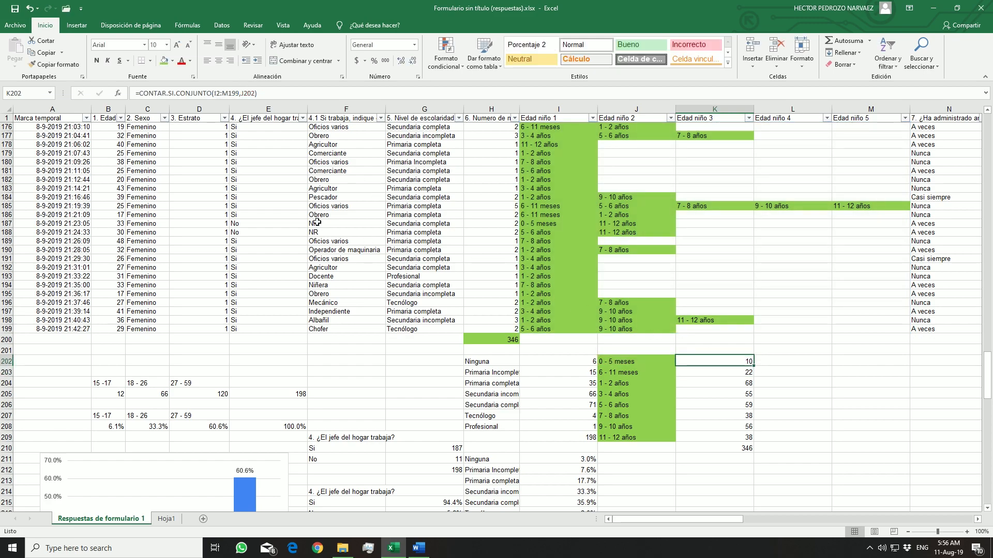
pyautogui.click(239, 93)
pyautogui.moveTo(239, 93); pyautogui.dragTo(217, 97)
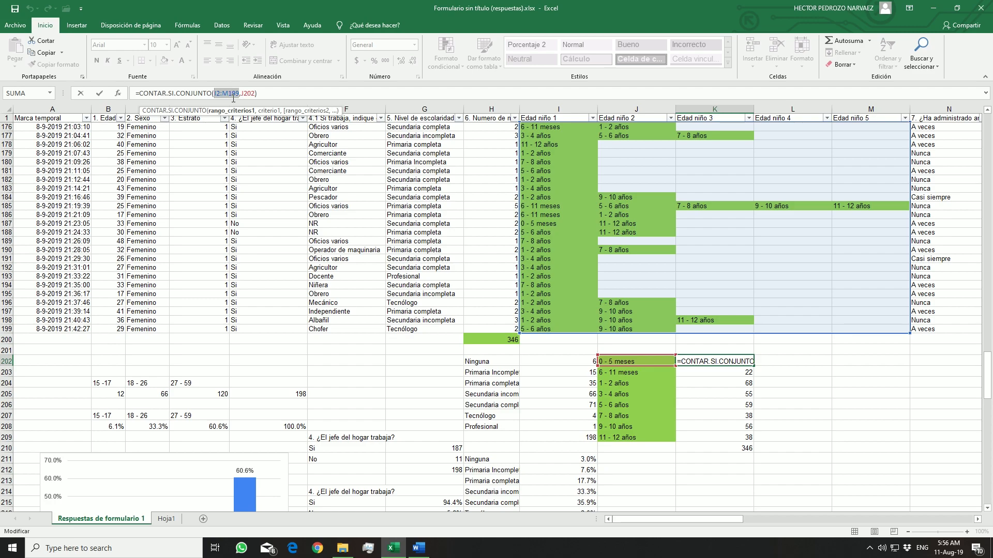
pyautogui.press('F4')
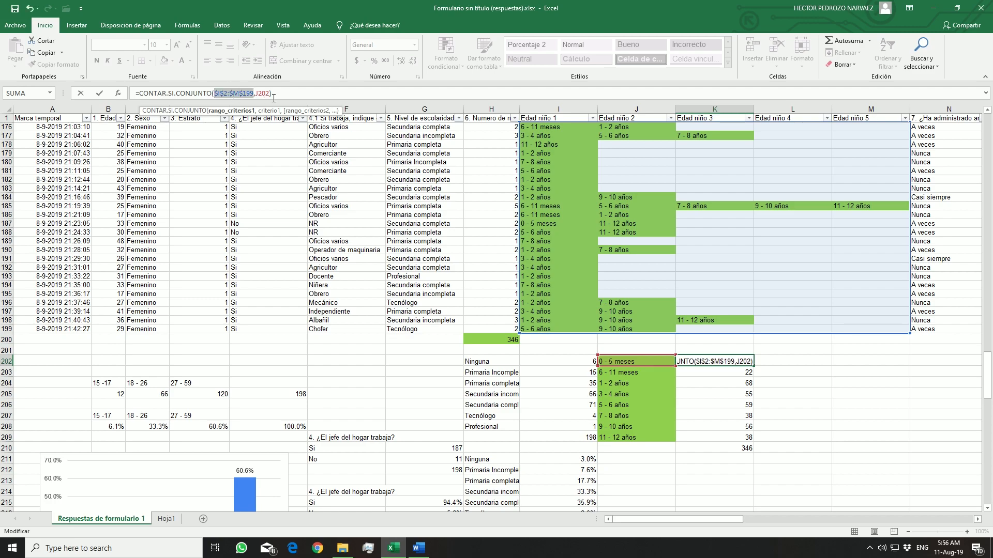
pyautogui.press('Return')
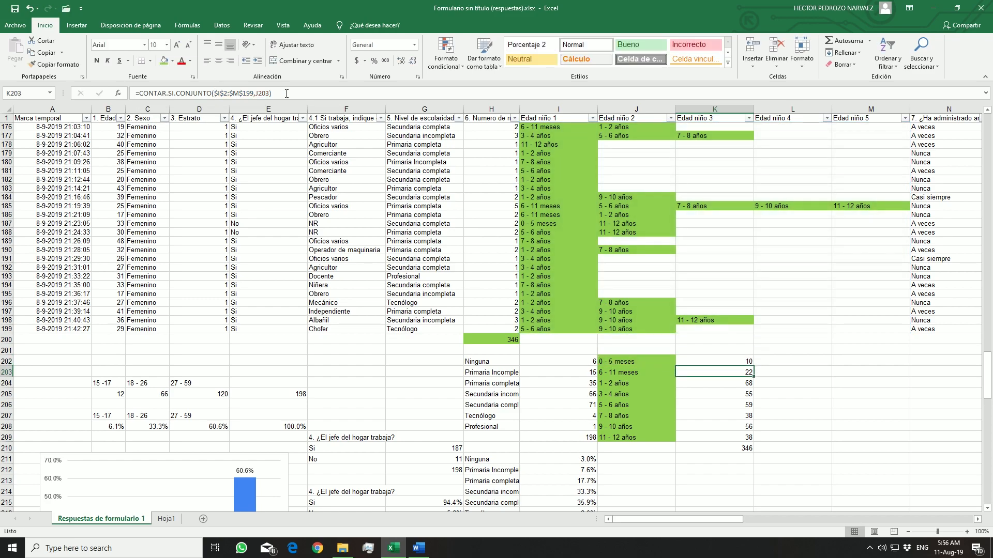
pyautogui.click(731, 357)
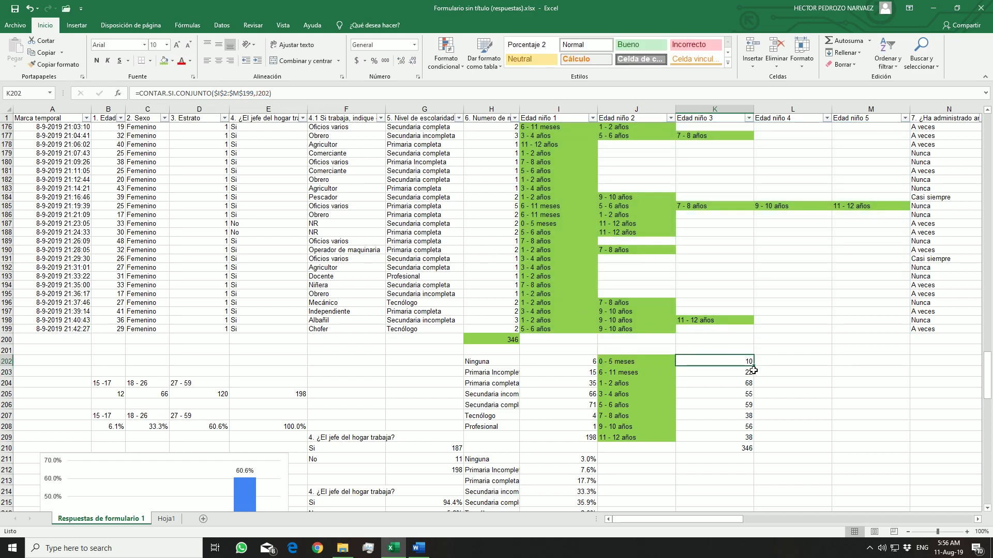
pyautogui.moveTo(753, 367); pyautogui.dragTo(757, 437)
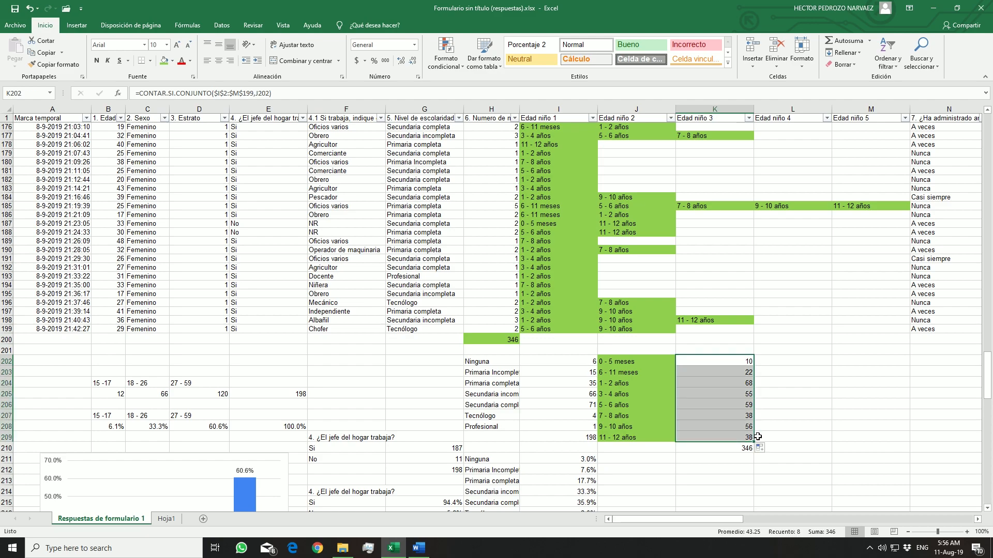
# Check the age-range labels against their counts and inspect the references in the counting formula in K206
pyautogui.click(626, 372)
pyautogui.click(692, 374)
pyautogui.click(662, 384)
pyautogui.click(693, 392)
pyautogui.click(665, 403)
pyautogui.click(727, 408)
pyautogui.click(303, 95)
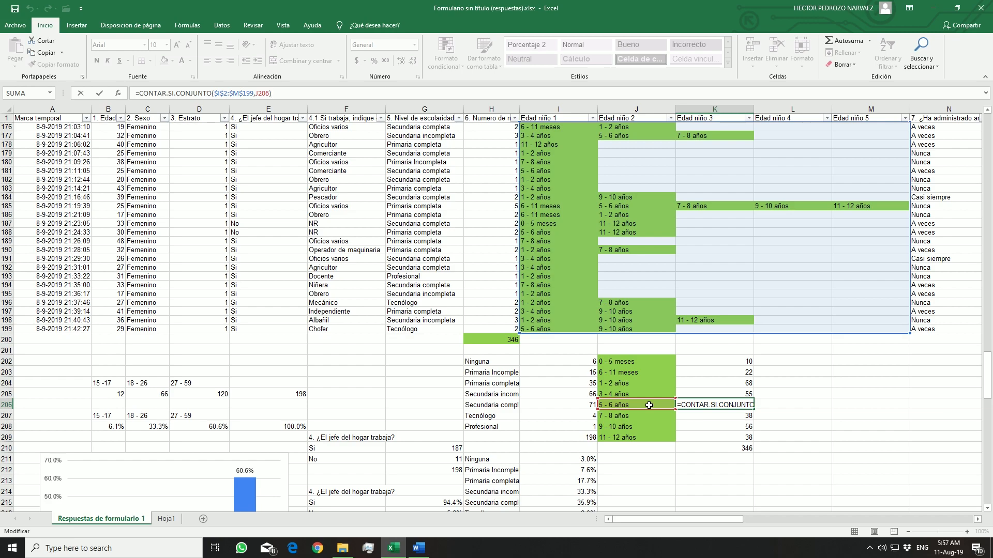
# Total the counts K202:K209 in K210 with the SUMA function and fill that cell with green
pyautogui.click(718, 448)
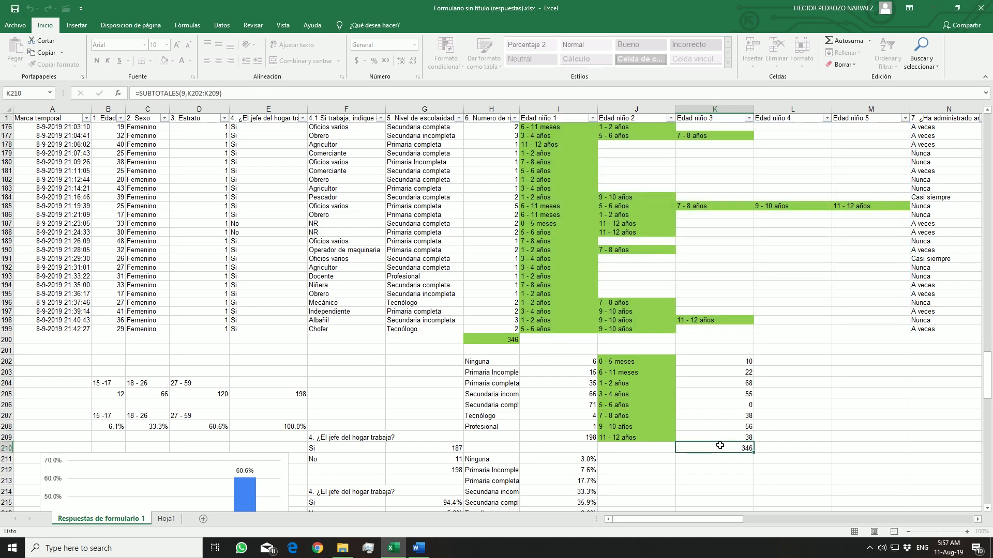
pyautogui.click(834, 45)
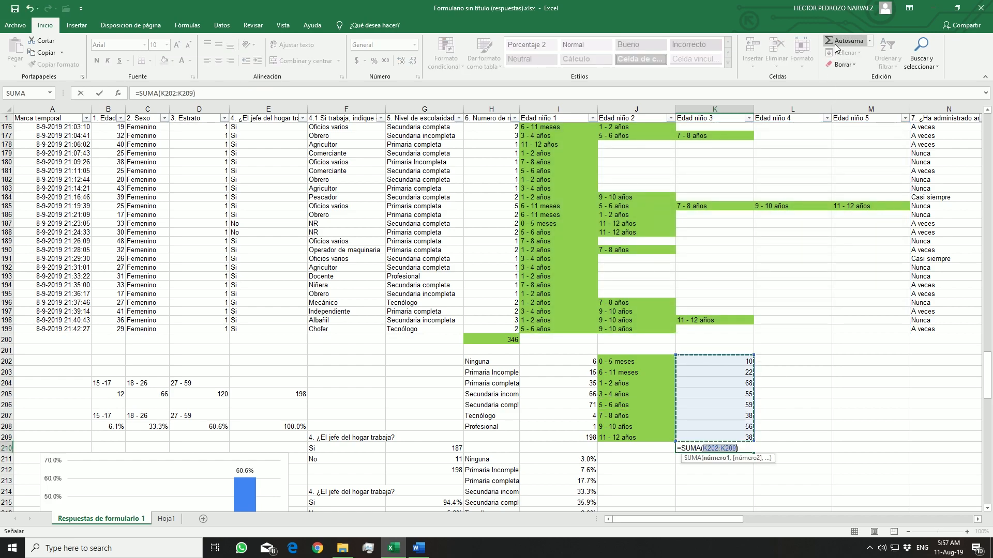
pyautogui.press('Return')
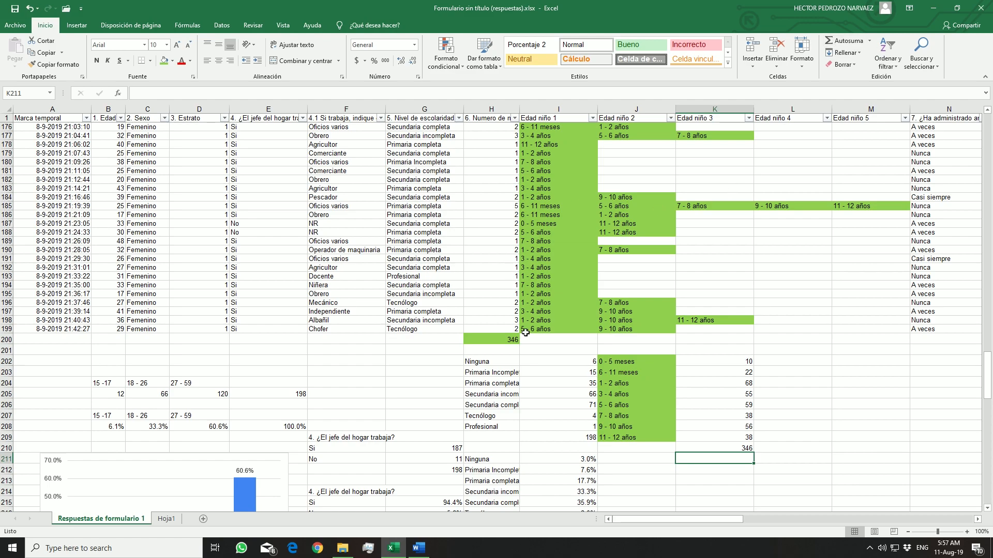
pyautogui.click(732, 449)
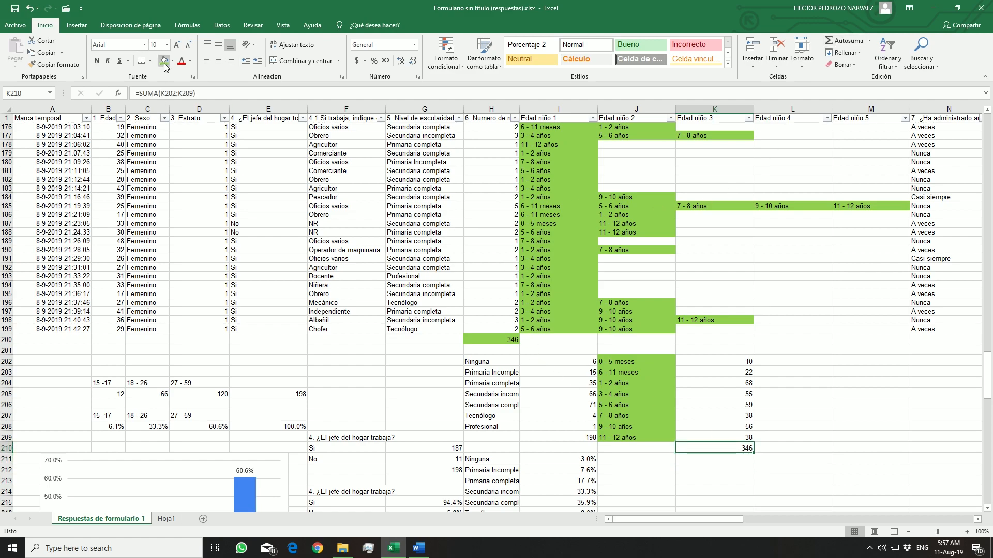
pyautogui.click(165, 62)
pyautogui.click(482, 336)
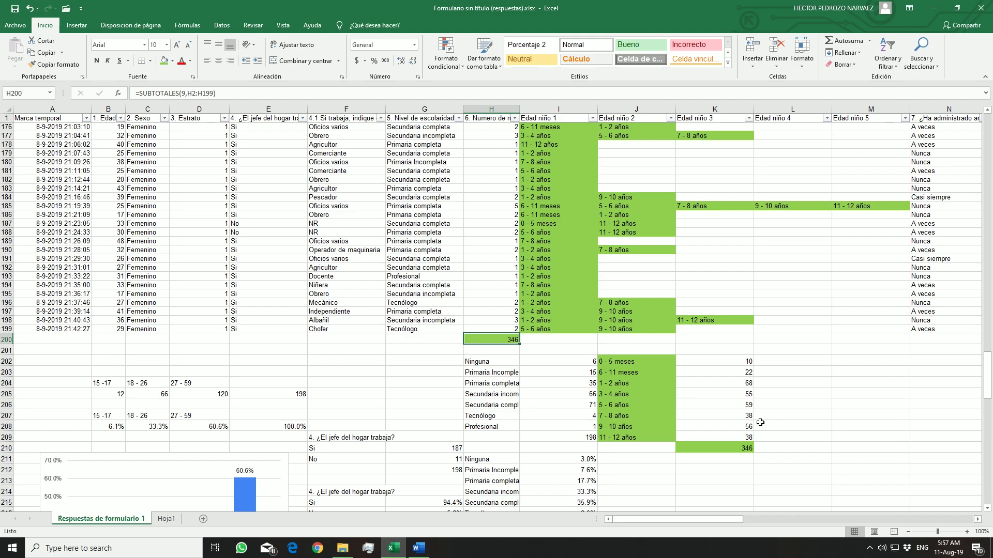
# Copy the age-range labels J202:J209 into the cells starting at J213
pyautogui.scroll(-3, 722, 434)
pyautogui.moveTo(644, 283); pyautogui.dragTo(627, 353)
pyautogui.hotkey('ctrl', 'c')
pyautogui.click(636, 402)
pyautogui.hotkey('ctrl', 'v')
# Enter the percentage formula =(1/346)*K202 in K213 and fill it down to K221
pyautogui.click(714, 401)
pyautogui.write('=')
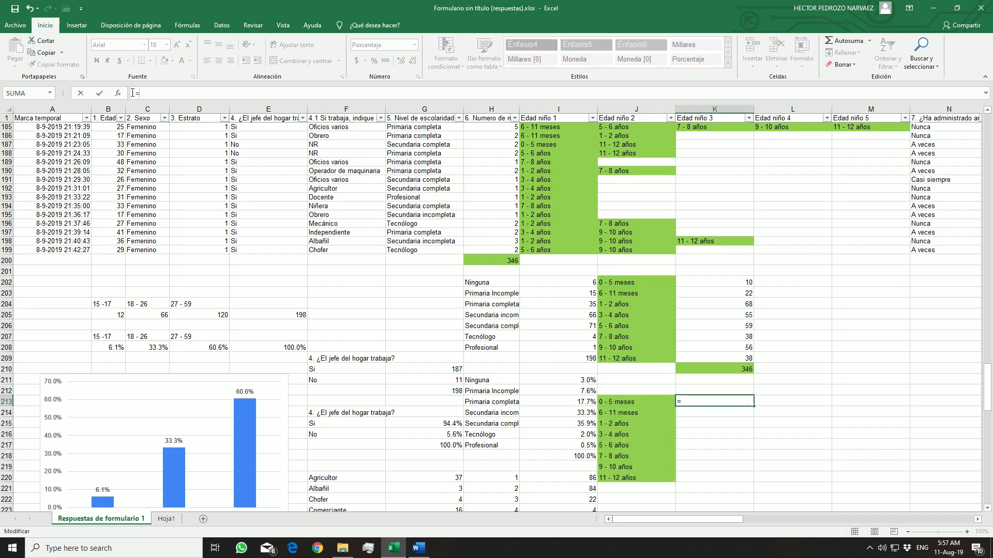
pyautogui.write('(1/346)*')
pyautogui.click(737, 279)
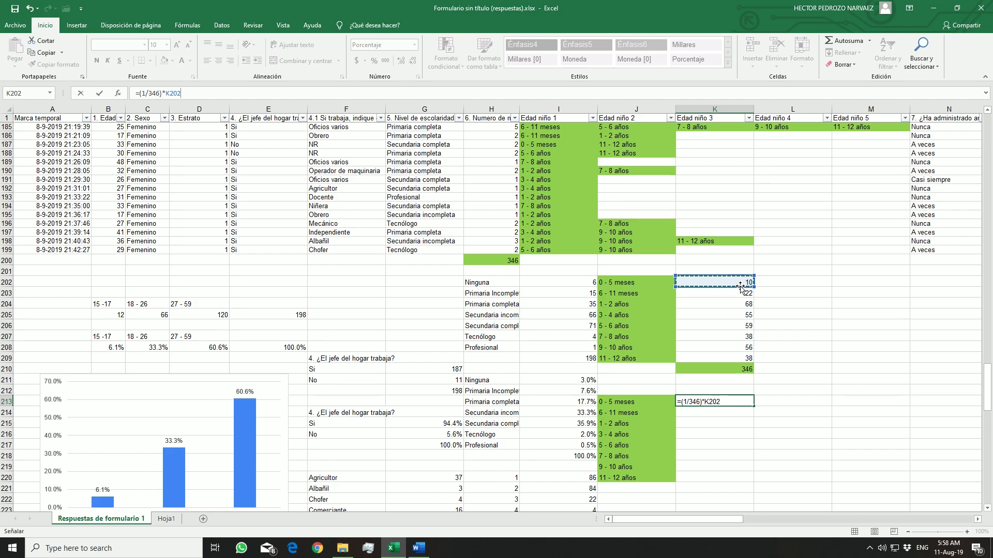
pyautogui.press('Return')
pyautogui.click(720, 401)
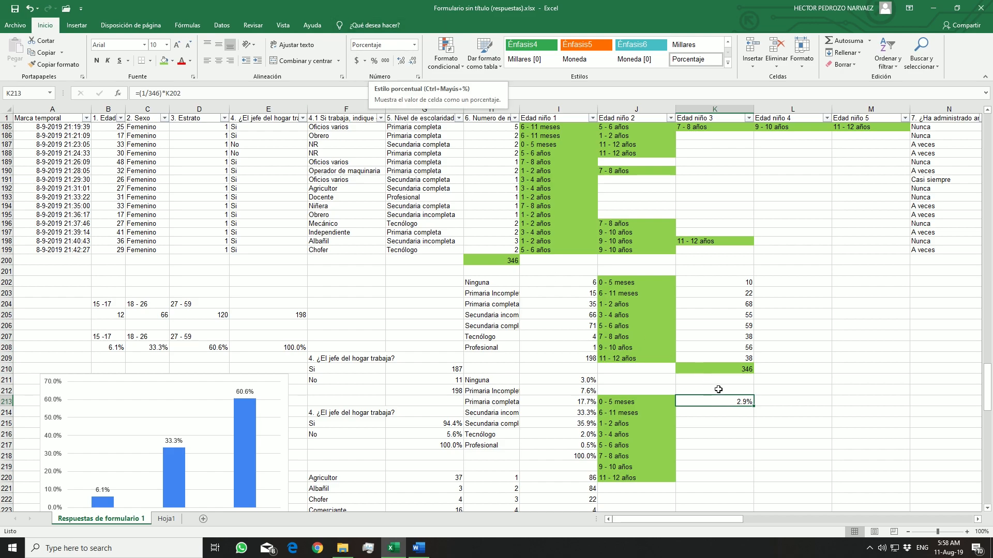
pyautogui.moveTo(756, 408); pyautogui.dragTo(758, 488)
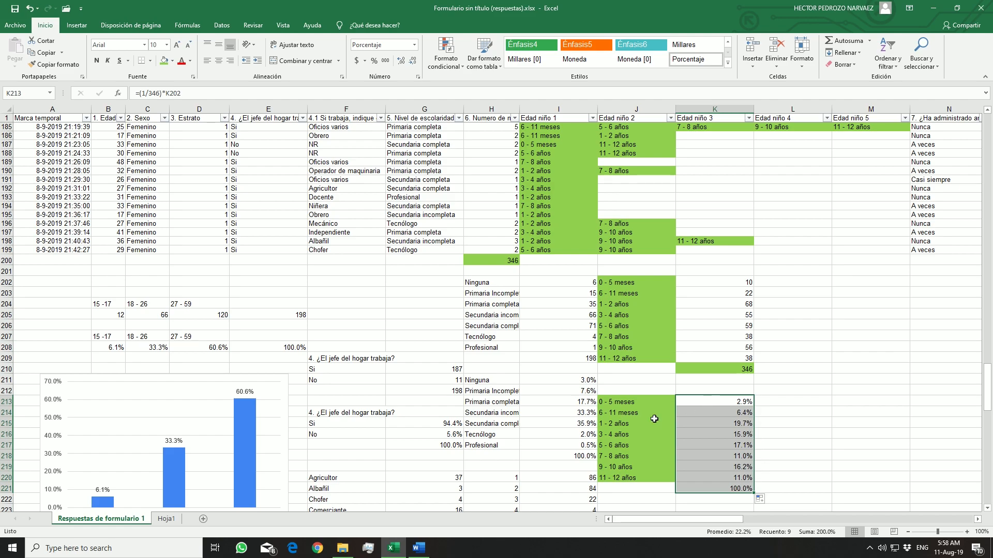
# Chart the age-range labels and percentages in J213:K220 as columns and check the chart in the Word report
pyautogui.scroll(-1, 784, 445)
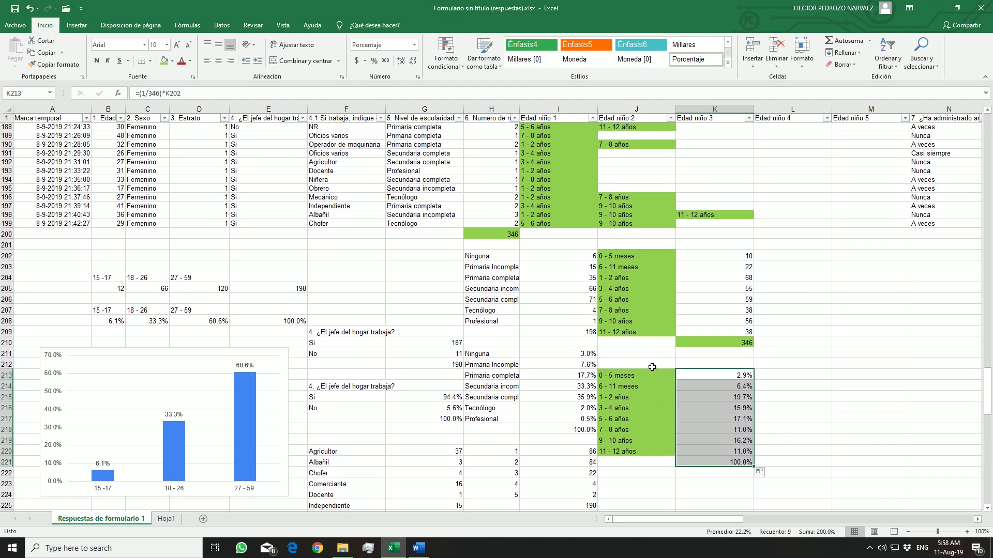
pyautogui.moveTo(655, 375); pyautogui.dragTo(732, 368)
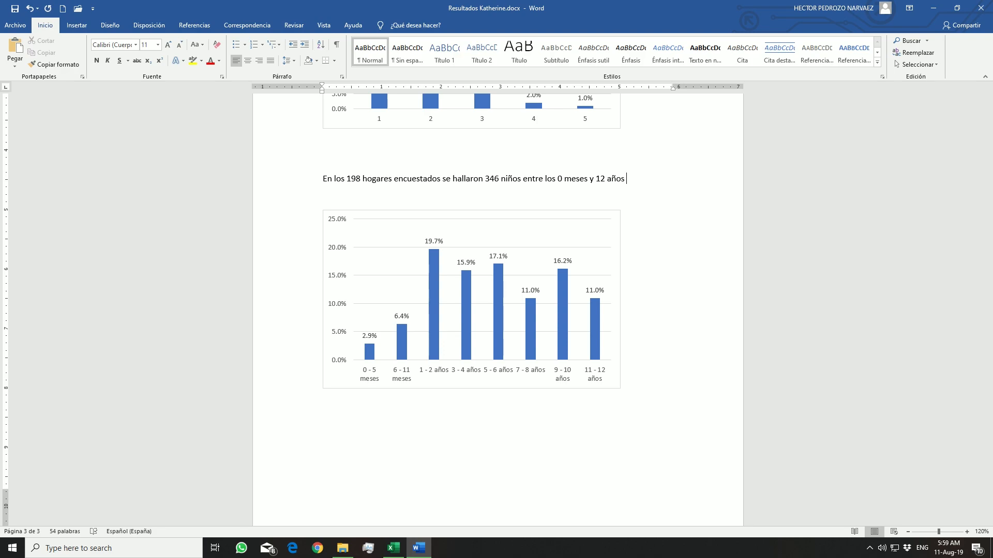
pyautogui.click(617, 259)
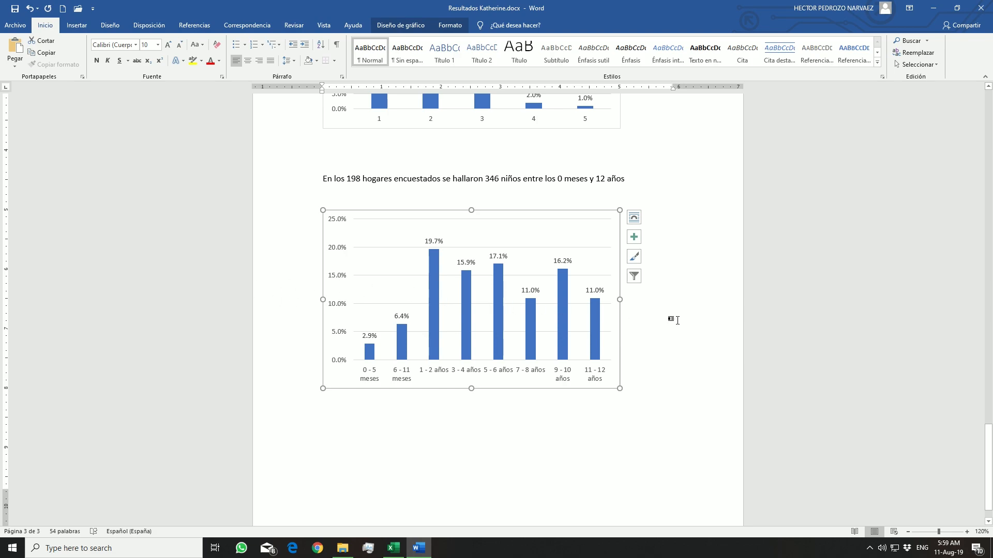
pyautogui.moveTo(389, 552)
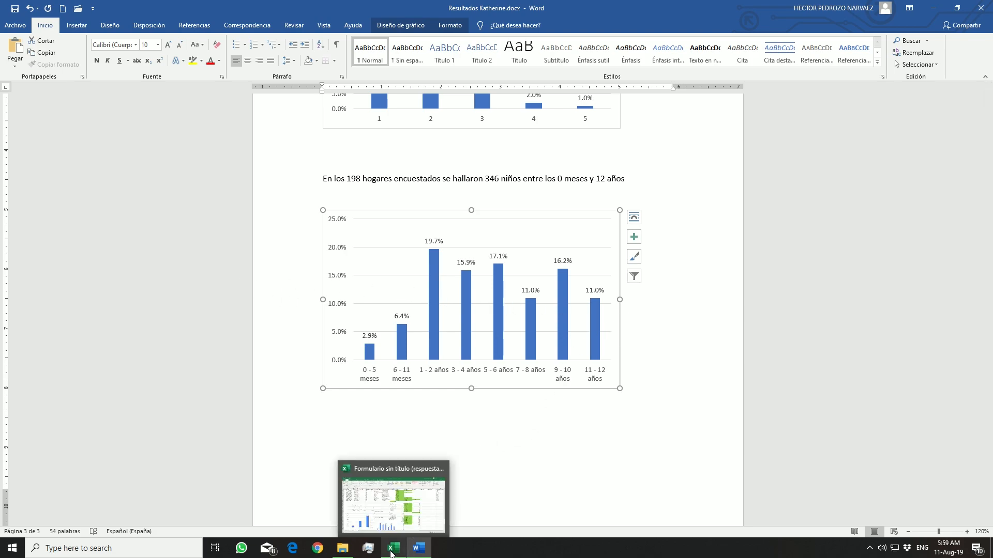
# Switch to Excel and check the age-range percentages by selecting K213:K214, K215:K216 and K217:K220
pyautogui.click(390, 551)
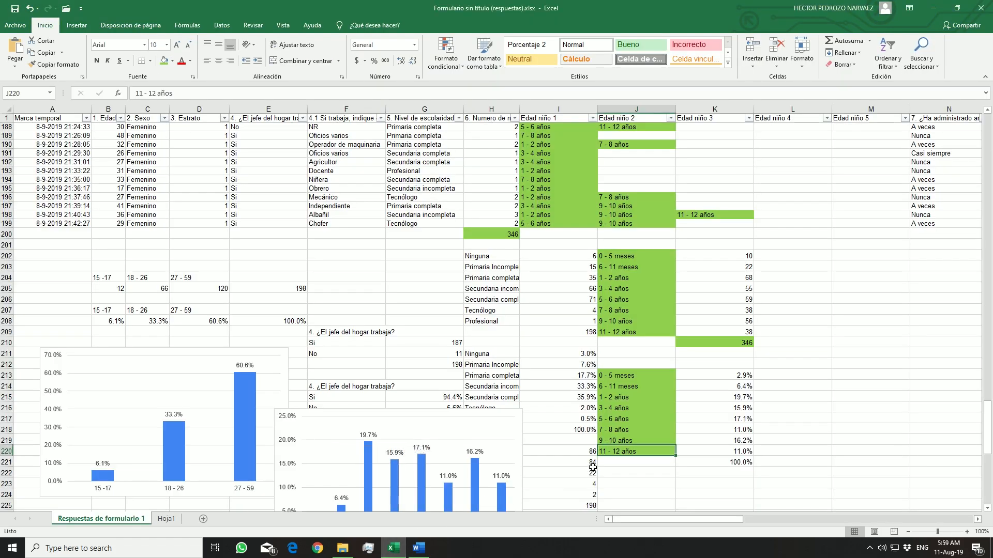
pyautogui.scroll(-1, 600, 458)
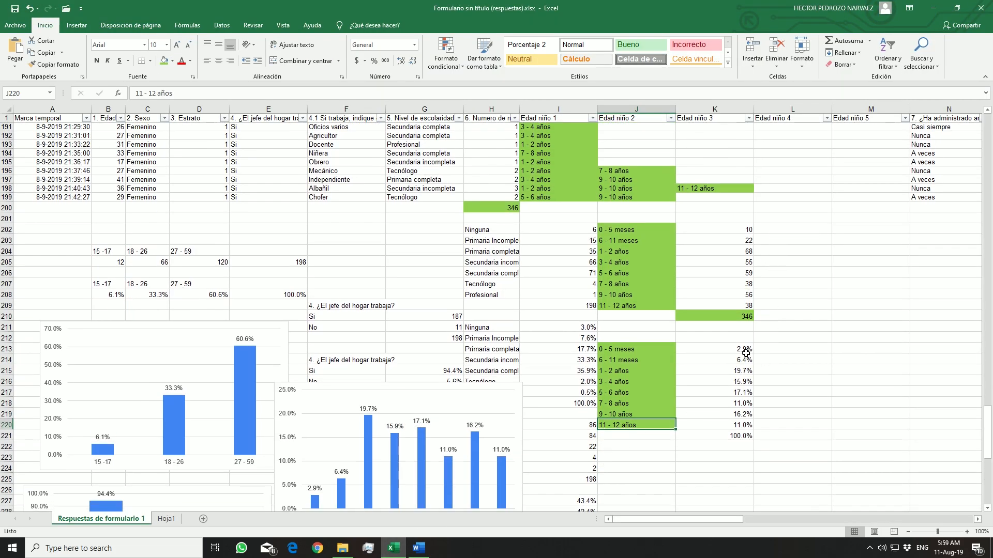
pyautogui.moveTo(735, 348); pyautogui.dragTo(735, 360)
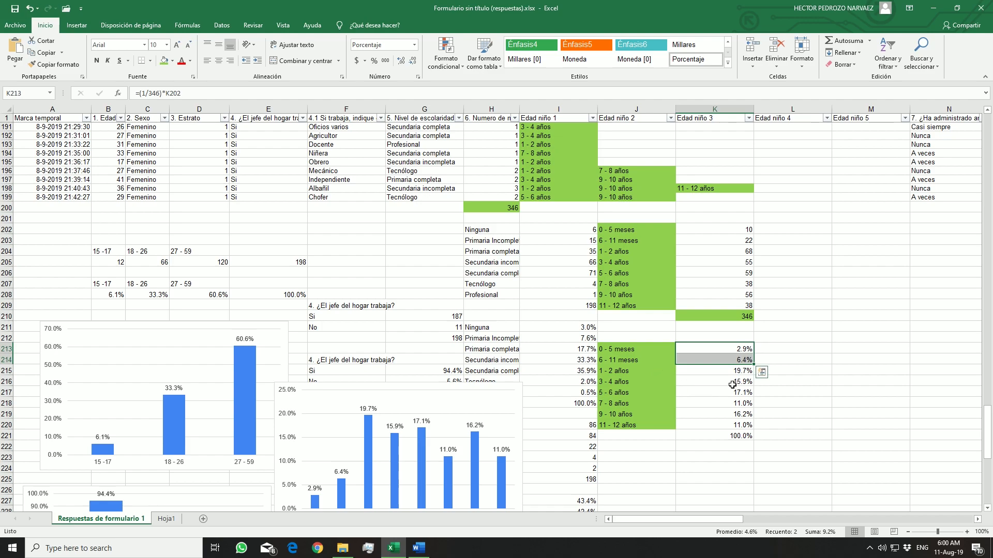
pyautogui.moveTo(730, 370); pyautogui.dragTo(731, 383)
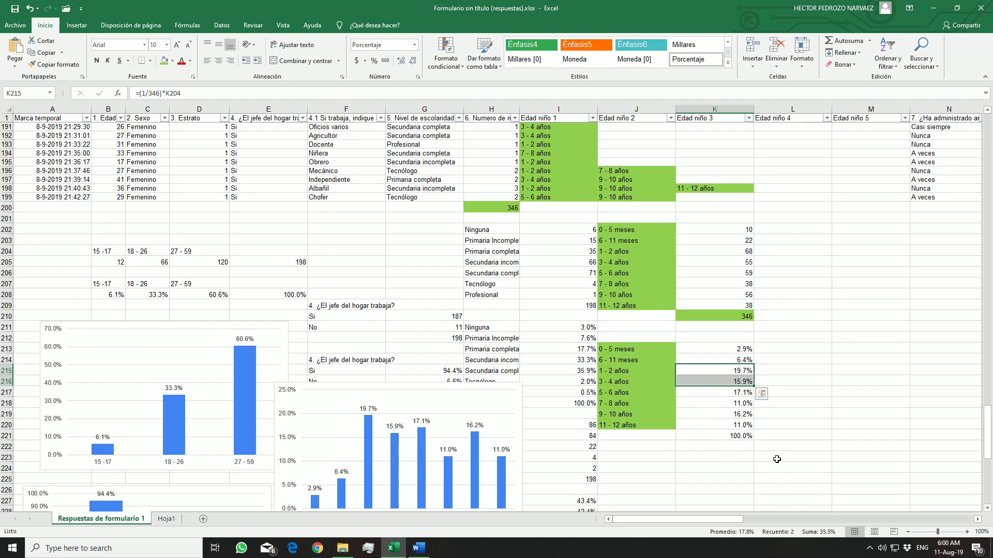
pyautogui.moveTo(725, 393); pyautogui.dragTo(724, 425)
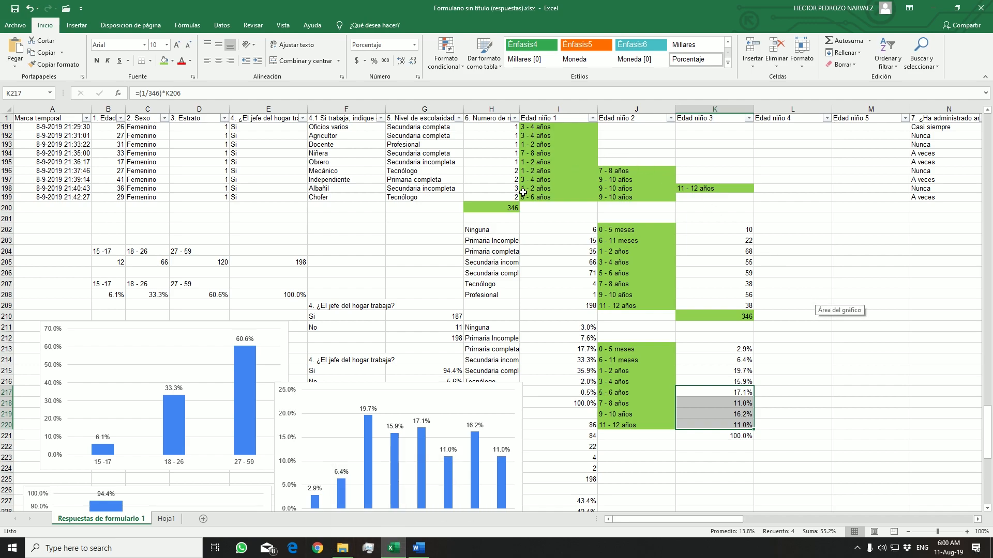
# Clear the subtotal formula from H200 below the number-of-children answers and check the heading in H1
pyautogui.click(499, 207)
pyautogui.scroll(6, 485, 172)
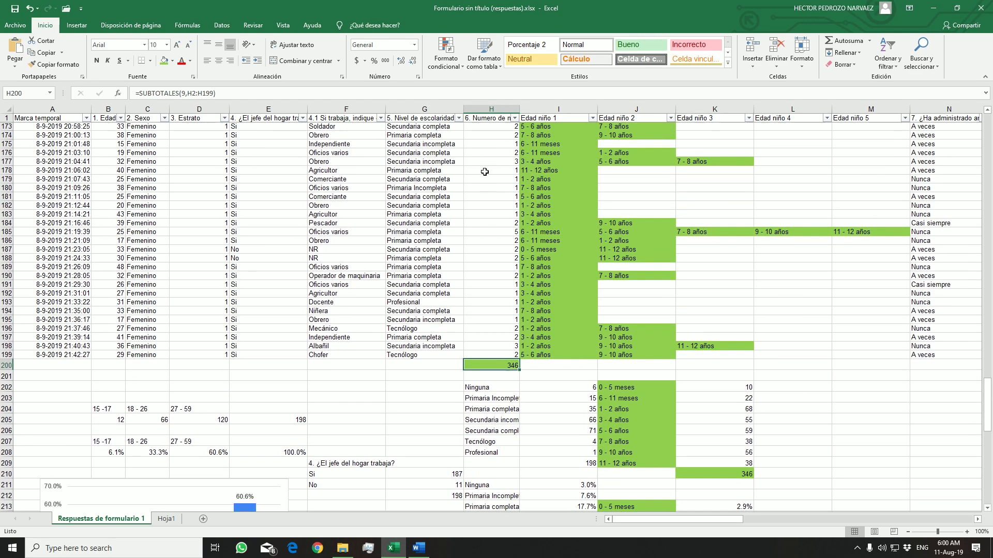
pyautogui.scroll(5, 484, 172)
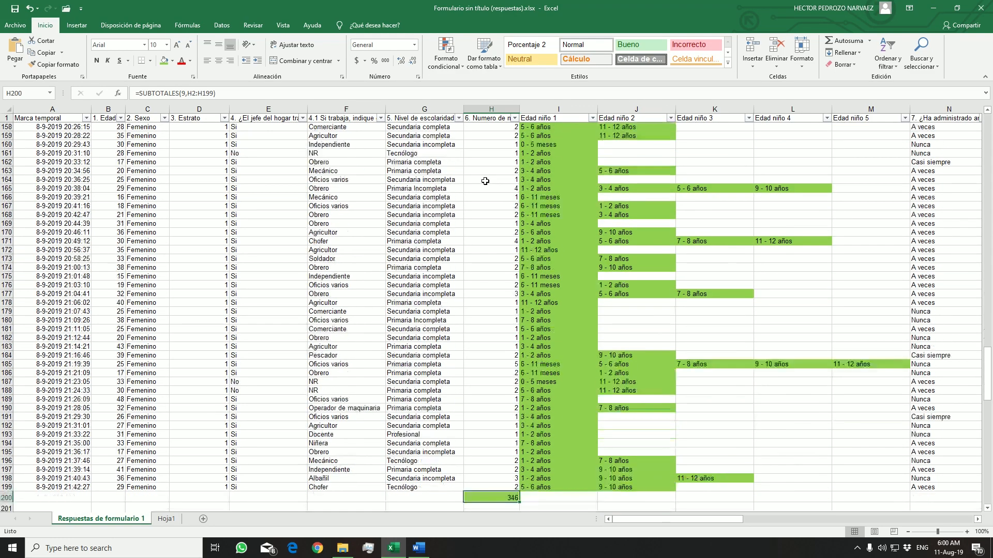
pyautogui.scroll(-11, 485, 181)
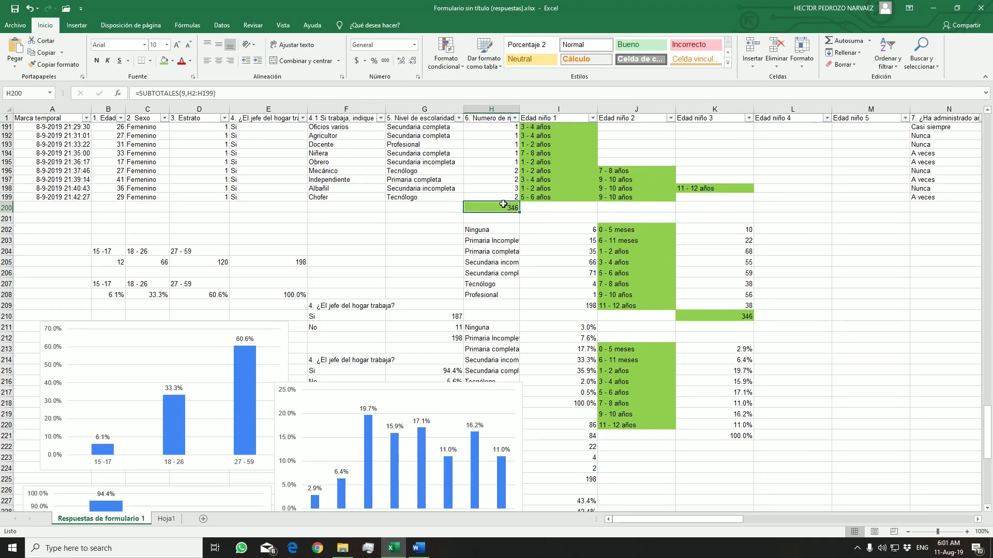
pyautogui.press('Delete')
pyautogui.scroll(5, 505, 136)
pyautogui.scroll(-3, 505, 135)
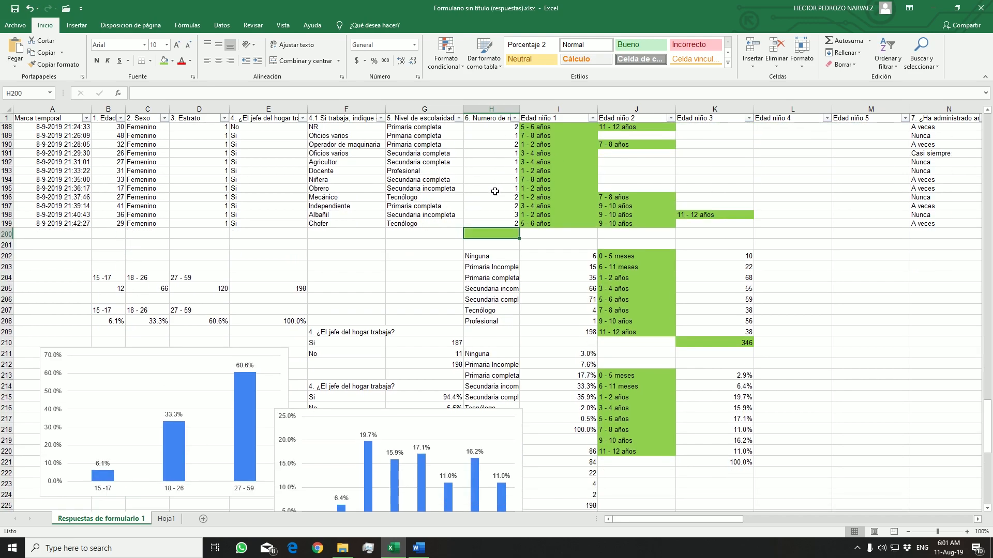
pyautogui.scroll(3, 495, 205)
pyautogui.click(483, 118)
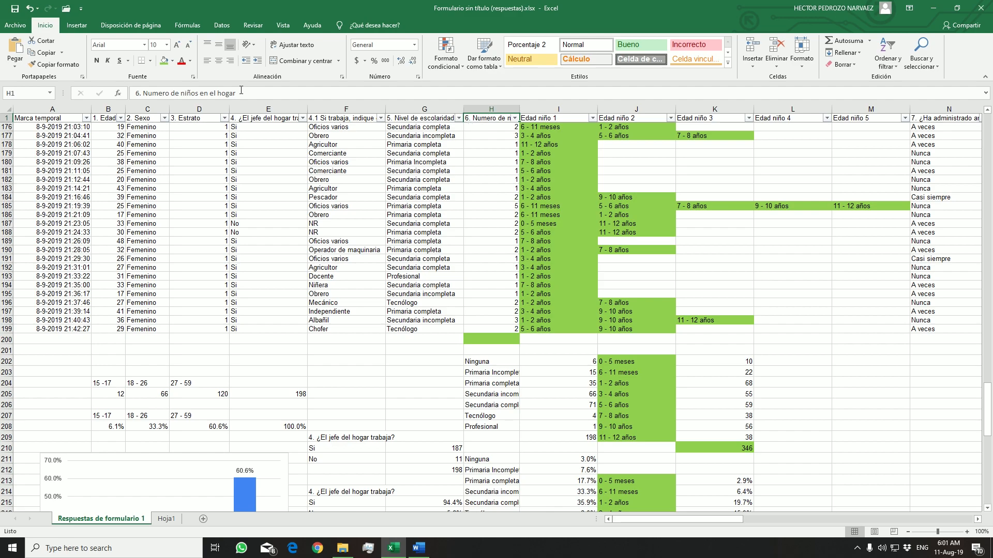
# Enter the average formula =promedio(h2:h199) in H200 below the number-of-children answers
pyautogui.click(502, 340)
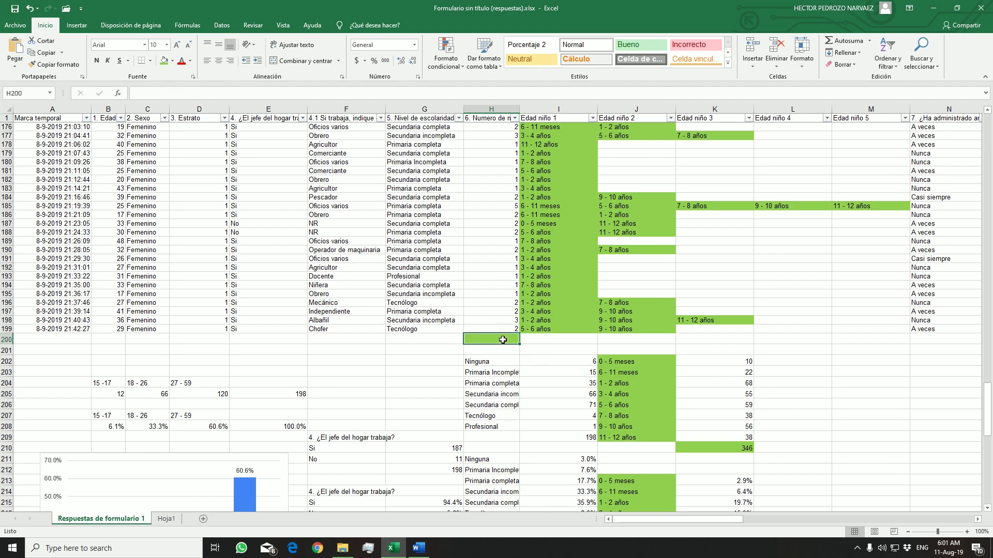
pyautogui.write('=promedio')
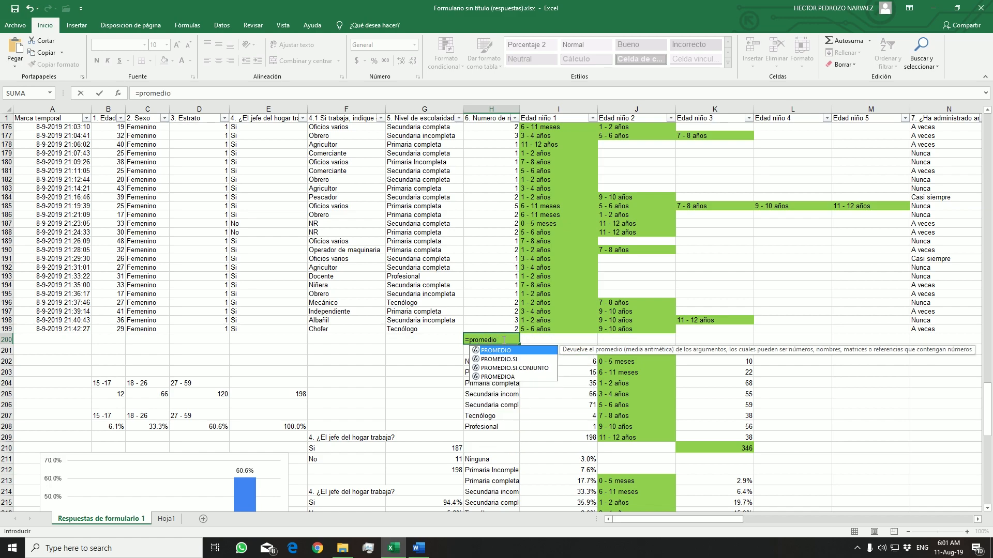
pyautogui.write('(')
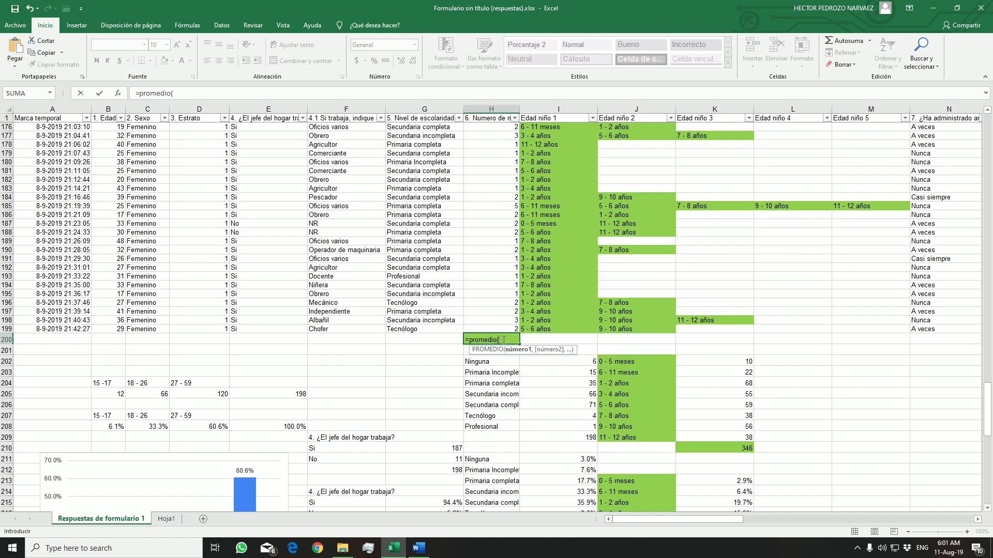
pyautogui.write('h')
pyautogui.write('h')
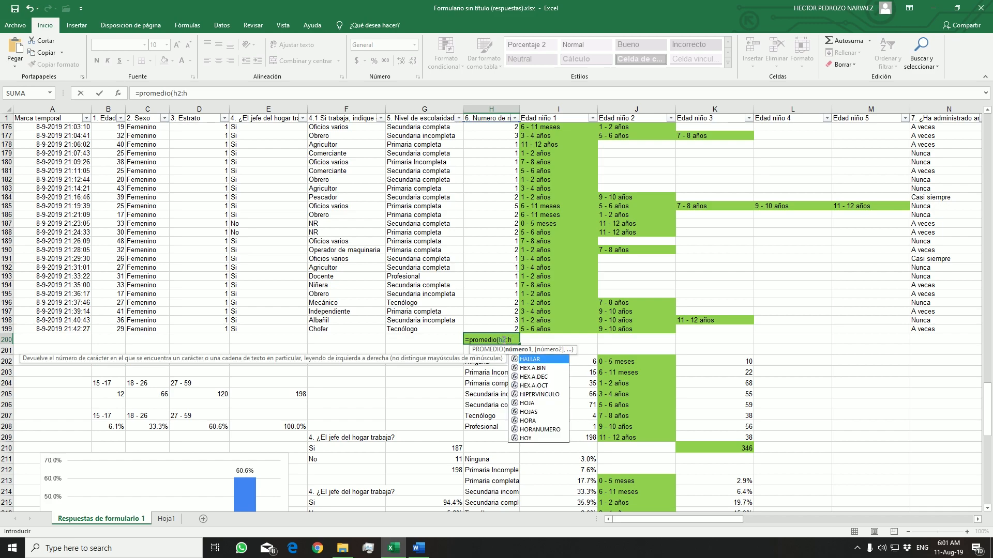
pyautogui.write('199')
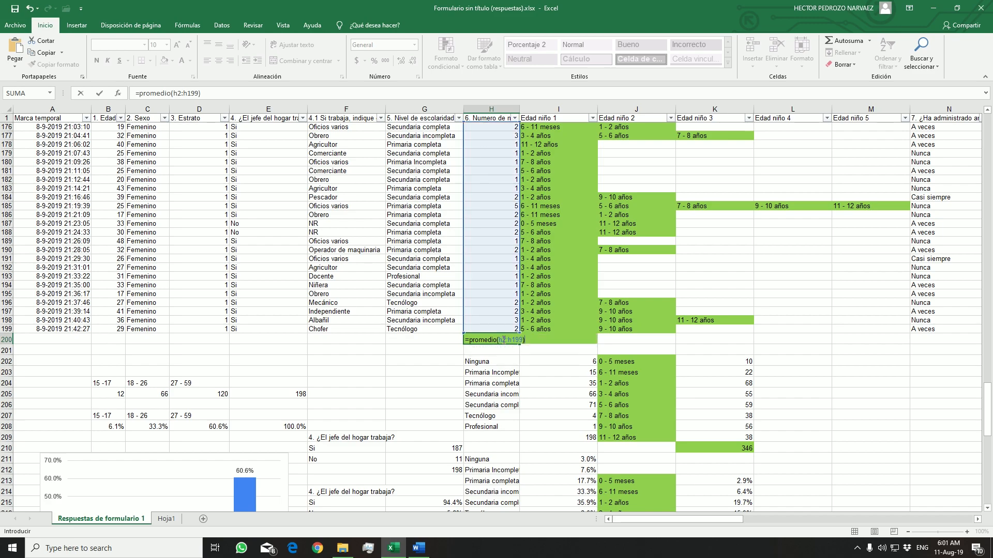
pyautogui.press('Return')
# Show the average in H200 with one decimal and switch to the Word report
pyautogui.click(503, 340)
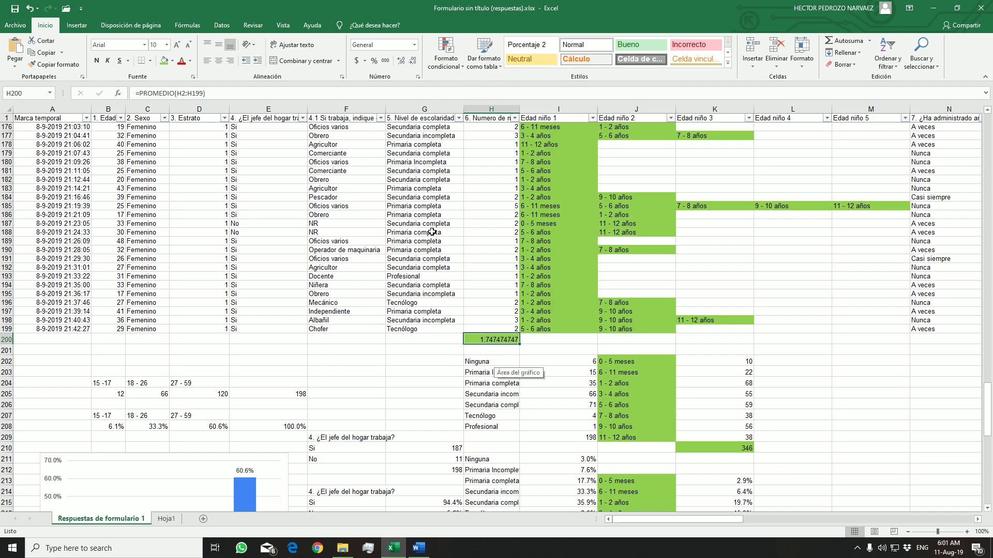
pyautogui.click(412, 64)
pyautogui.click(412, 64)
pyautogui.click(413, 64)
pyautogui.click(413, 64)
pyautogui.click(413, 64)
pyautogui.click(413, 64)
pyautogui.click(413, 64)
pyautogui.click(413, 64)
pyautogui.click(400, 61)
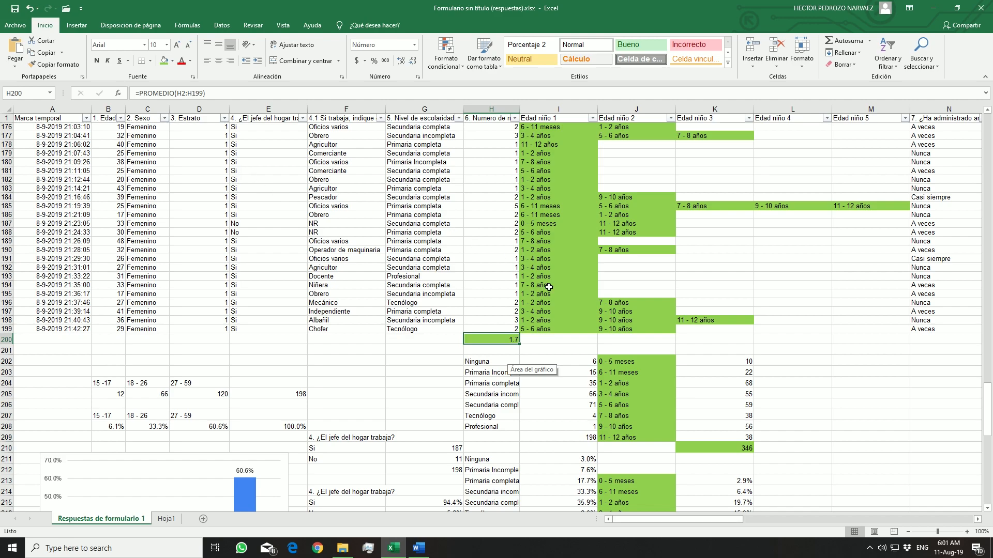
pyautogui.click(429, 549)
pyautogui.click(573, 162)
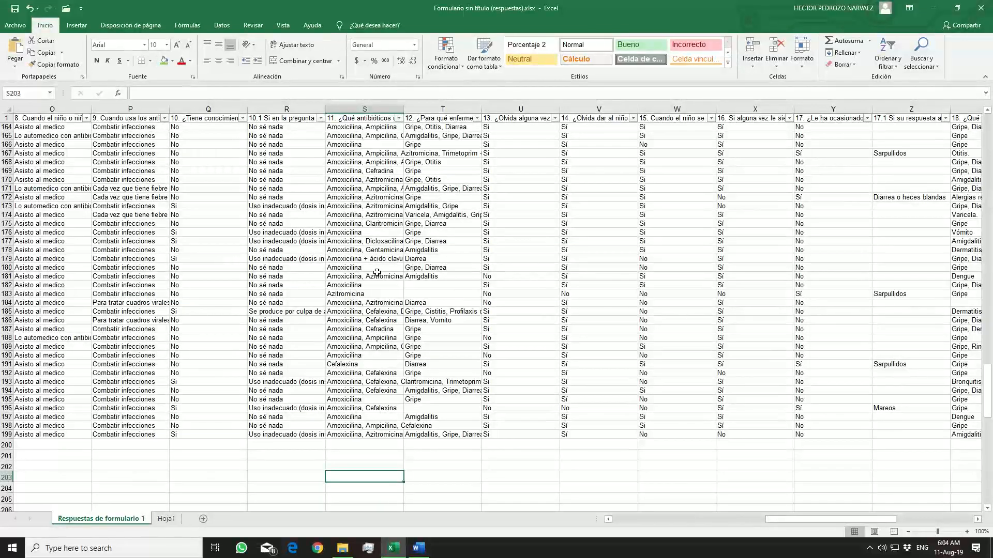
# Examine the full antibiotic answers to question 11 in column S among the last survey rows
pyautogui.click(300, 206)
pyautogui.click(304, 127)
pyautogui.click(299, 147)
pyautogui.click(348, 153)
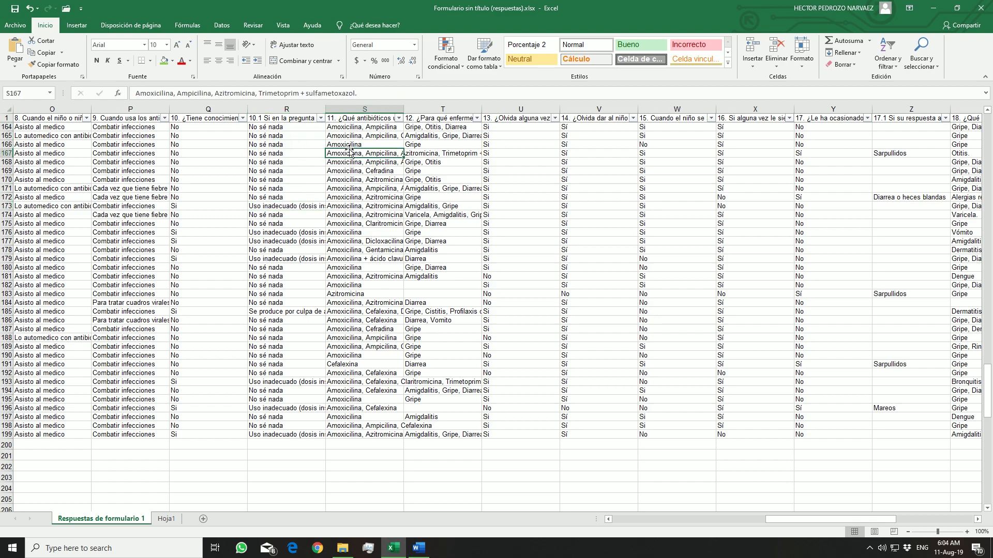
pyautogui.click(352, 189)
pyautogui.click(357, 241)
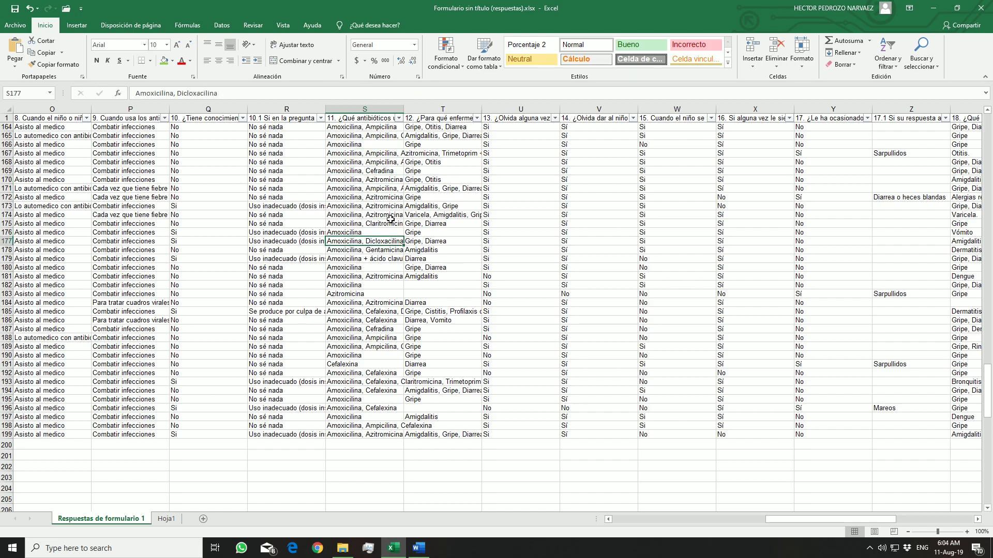
pyautogui.scroll(16, 395, 225)
pyautogui.scroll(20, 395, 225)
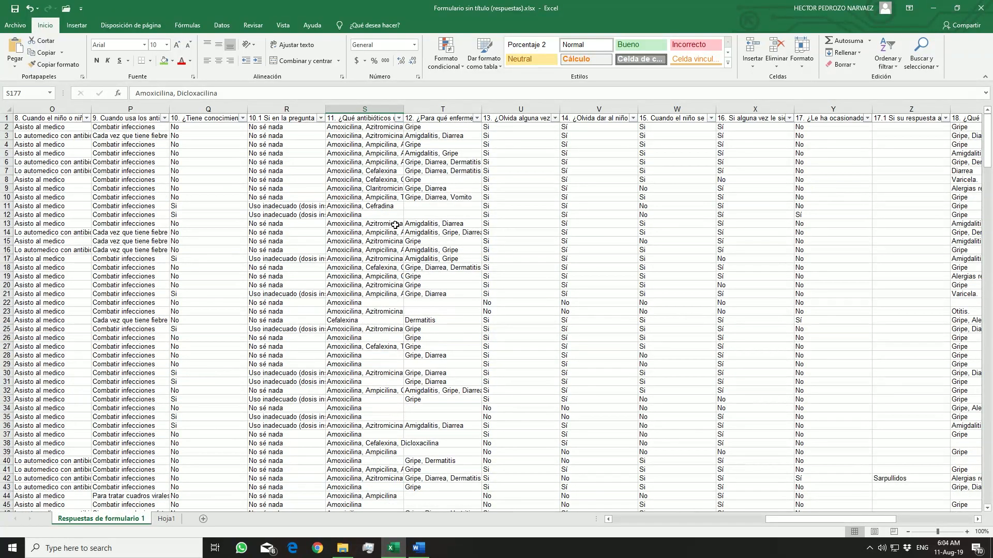
# Examine how many antibiotics the question 11 answers in column S list, working down from row 2
pyautogui.click(380, 128)
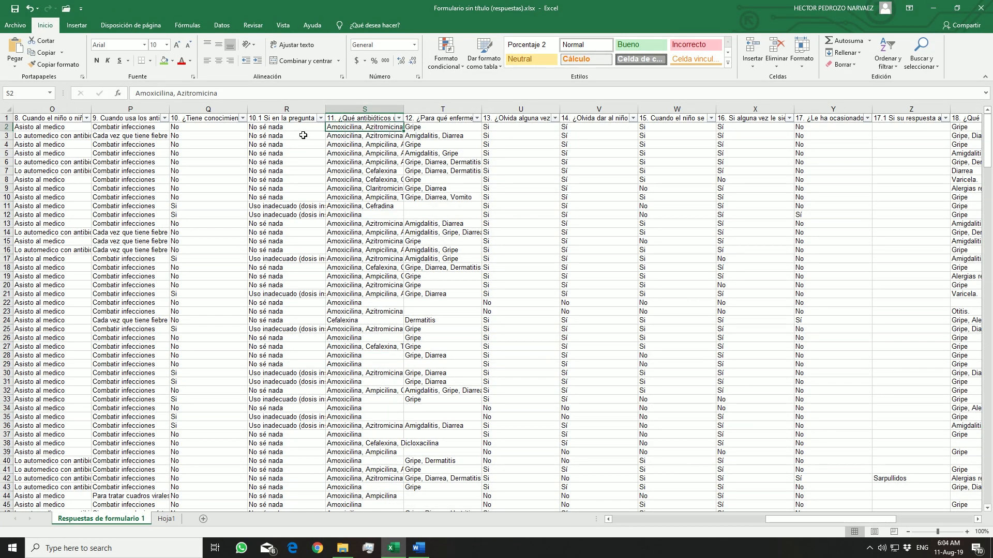
pyautogui.click(370, 169)
pyautogui.click(370, 206)
pyautogui.click(371, 224)
pyautogui.click(371, 258)
pyautogui.click(372, 277)
pyautogui.click(373, 304)
pyautogui.click(371, 339)
pyautogui.moveTo(366, 376); pyautogui.dragTo(366, 381)
pyautogui.scroll(-4, 370, 414)
pyautogui.click(370, 406)
pyautogui.scroll(-15, 370, 406)
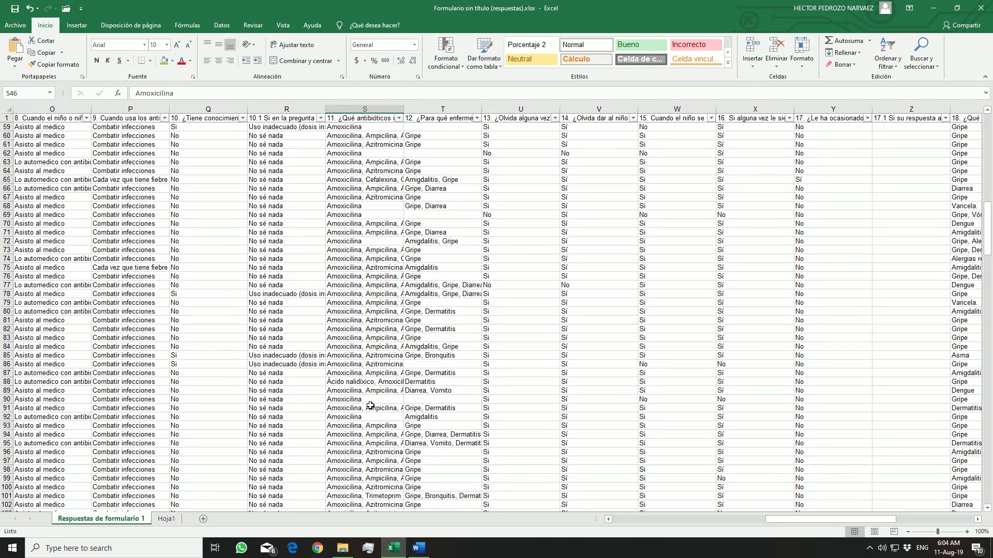
pyautogui.scroll(19, 371, 406)
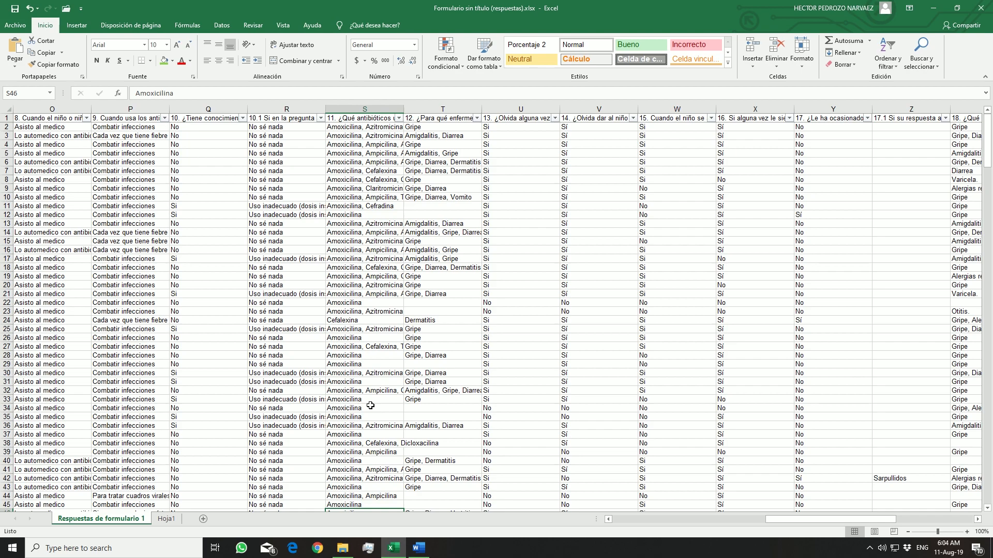
# Insert three empty columns between the question 11 antibiotics column S and the question 12 column
pyautogui.rightClick(393, 110)
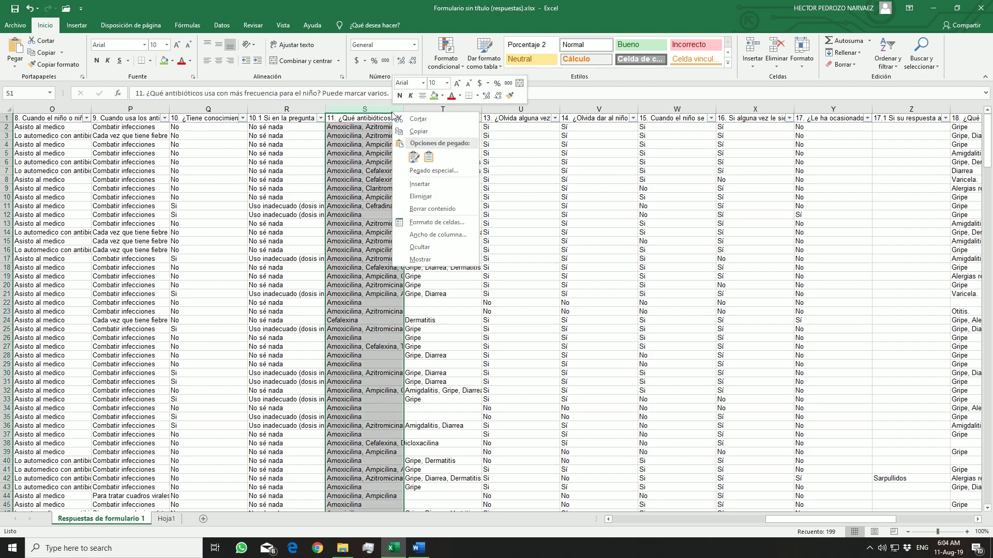
pyautogui.press('Escape')
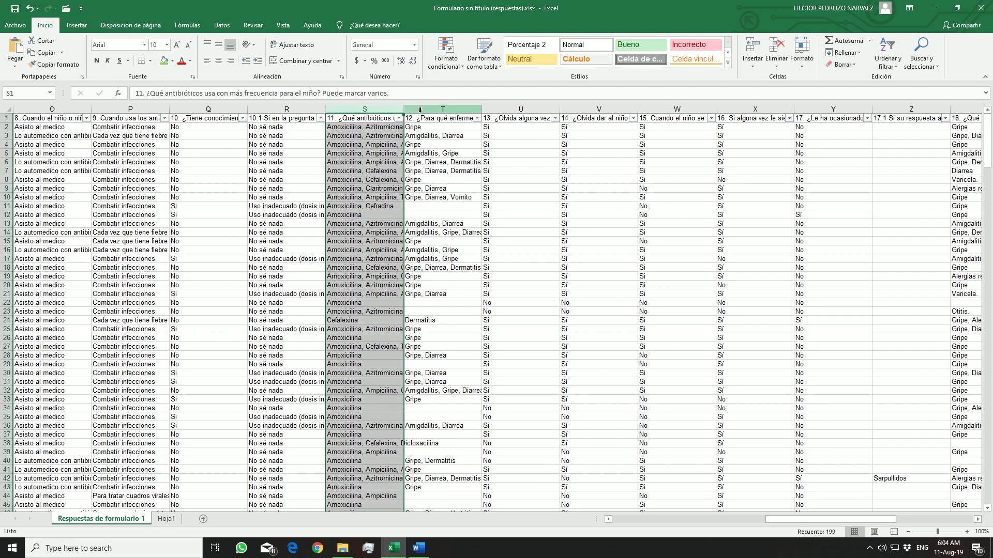
pyautogui.rightClick(419, 110)
pyautogui.click(439, 172)
pyautogui.rightClick(434, 110)
pyautogui.click(455, 178)
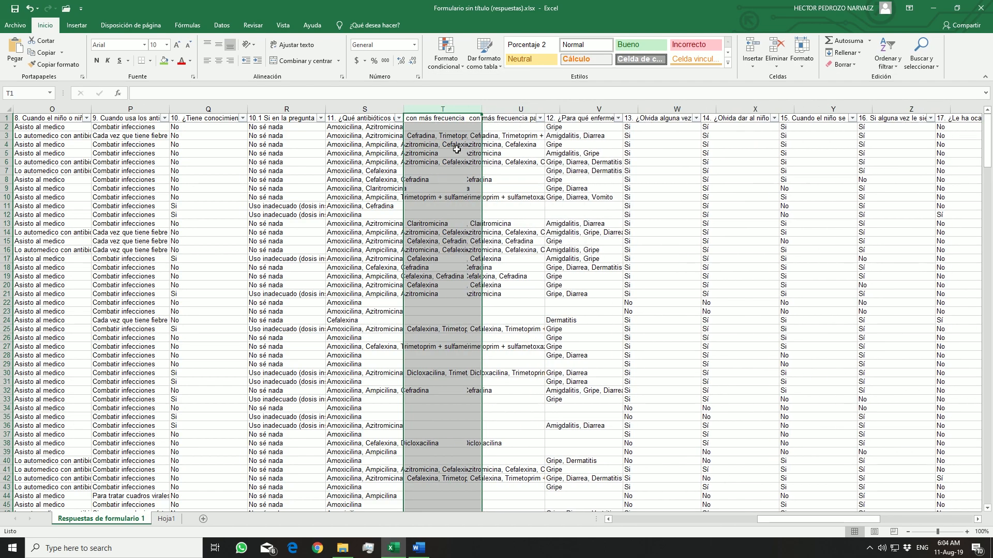
pyautogui.rightClick(442, 110)
pyautogui.click(466, 179)
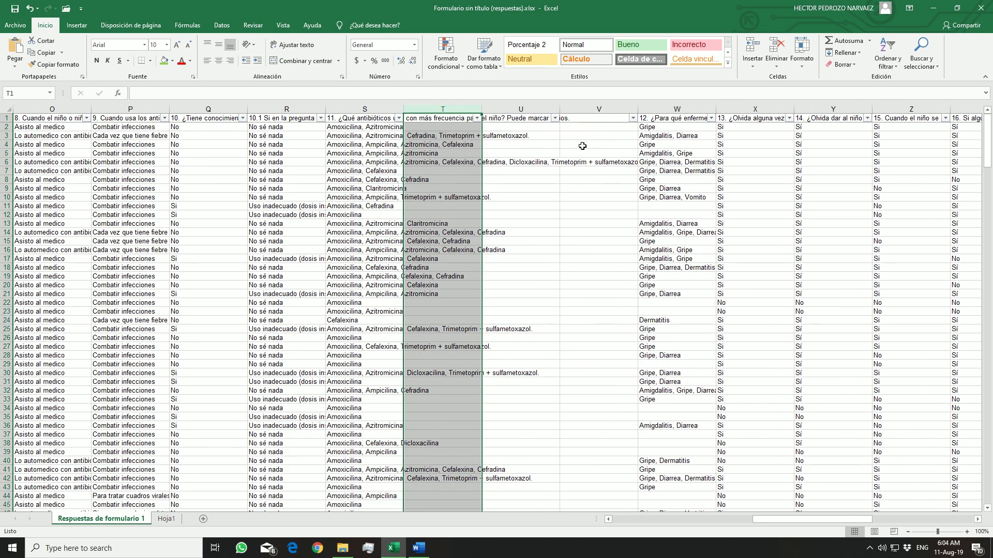
# Check the longer antibiotic lists in column S, including S14, and insert a fourth empty column after it
pyautogui.click(357, 135)
pyautogui.click(376, 170)
pyautogui.click(378, 197)
pyautogui.click(378, 231)
pyautogui.click(390, 267)
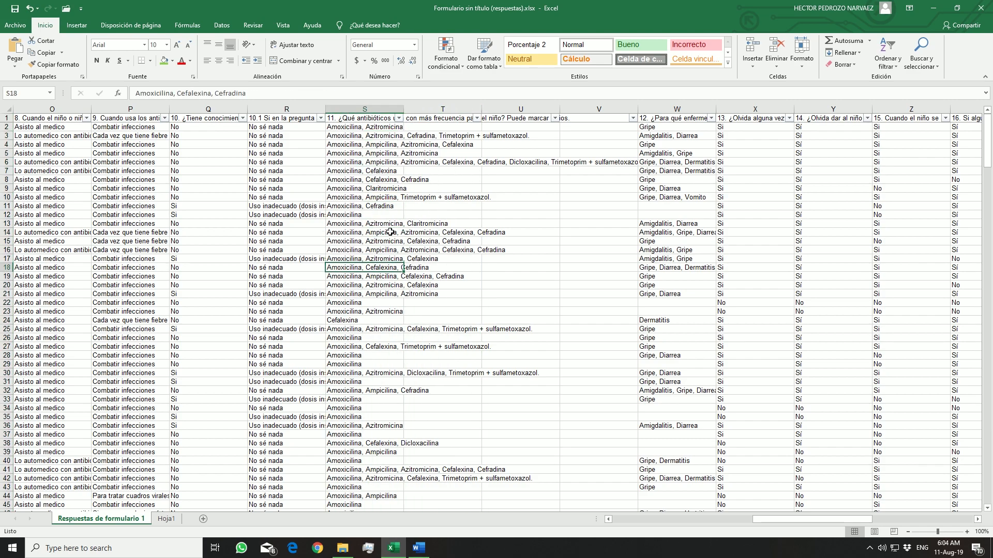
pyautogui.click(381, 233)
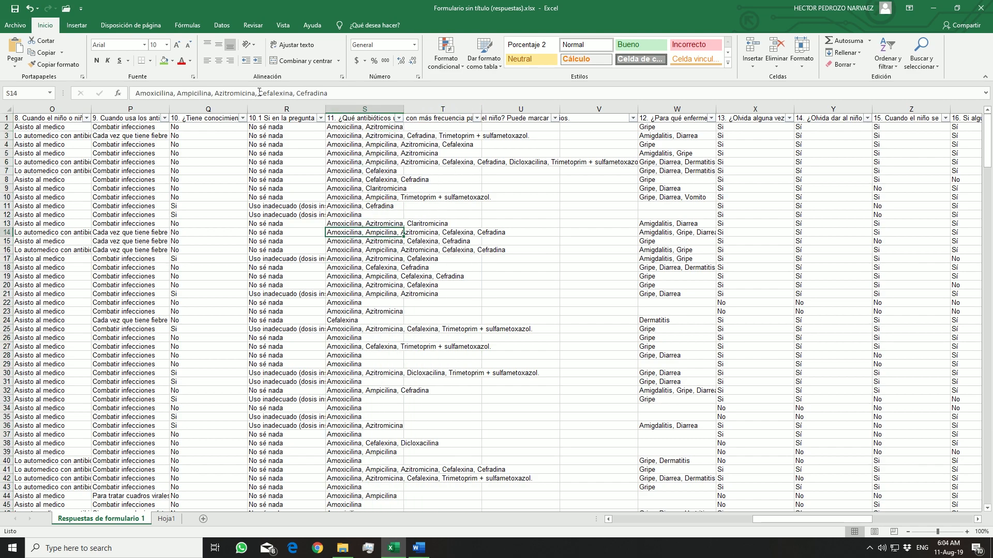
pyautogui.click(199, 94)
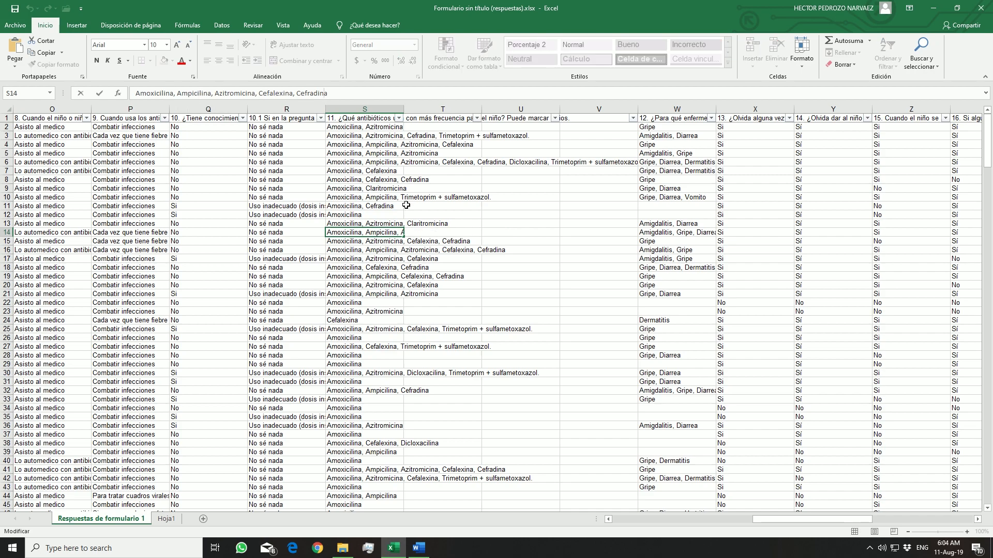
pyautogui.rightClick(464, 110)
pyautogui.click(482, 179)
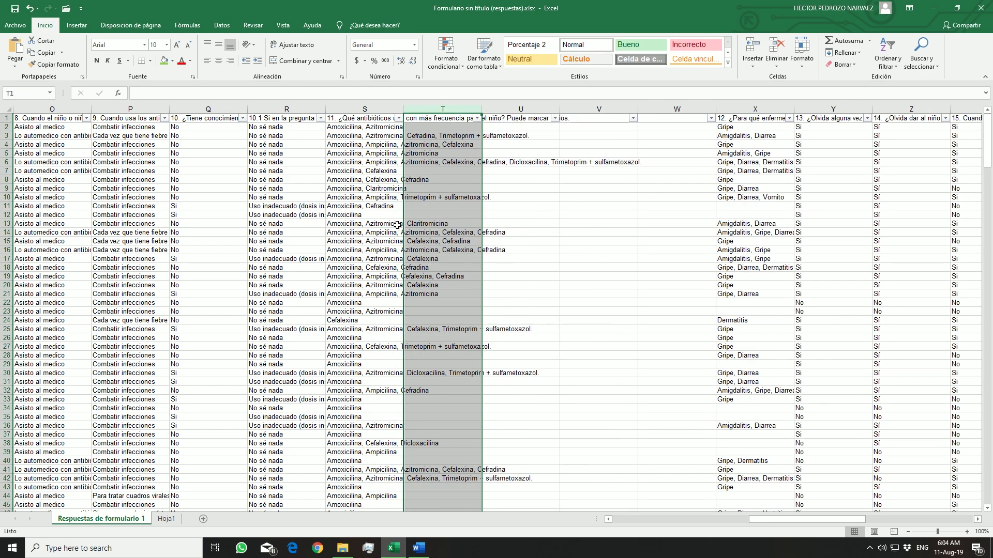
# Copy Cefradina from the antibiotic list in S14 into the empty cell W14
pyautogui.click(365, 223)
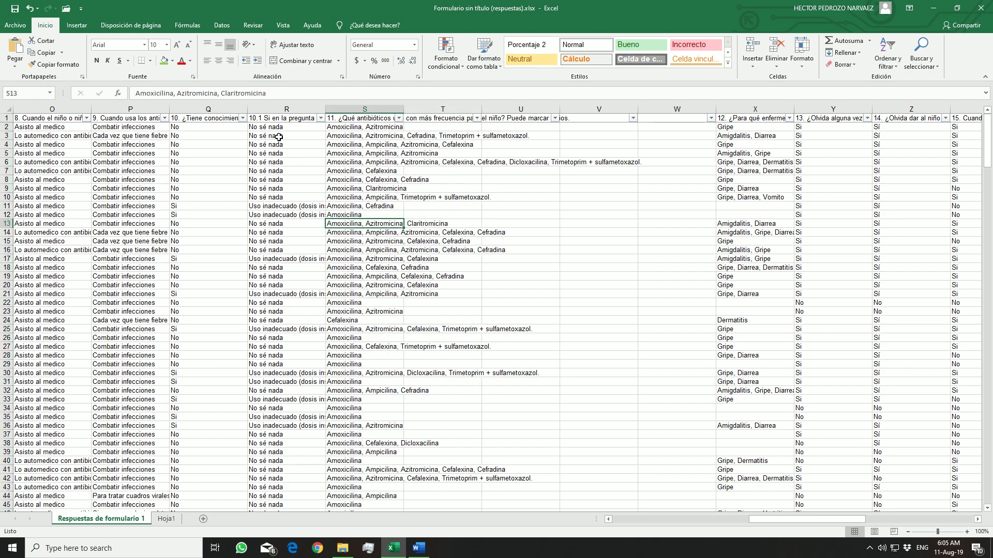
pyautogui.press('Down')
pyautogui.moveTo(342, 96); pyautogui.dragTo(297, 95)
pyautogui.hotkey('ctrl', 'c')
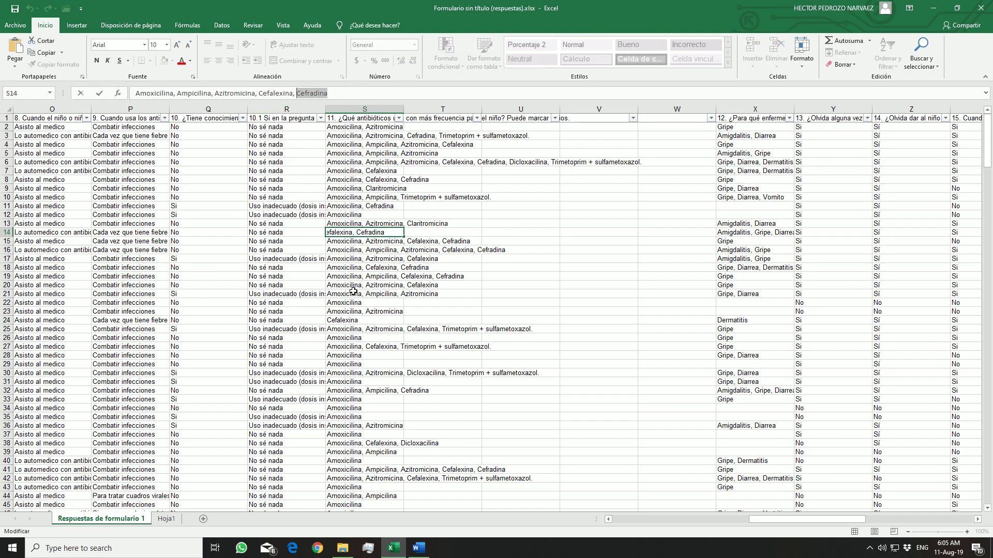
pyautogui.click(654, 234)
pyautogui.hotkey('ctrl', 'v')
pyautogui.click(385, 223)
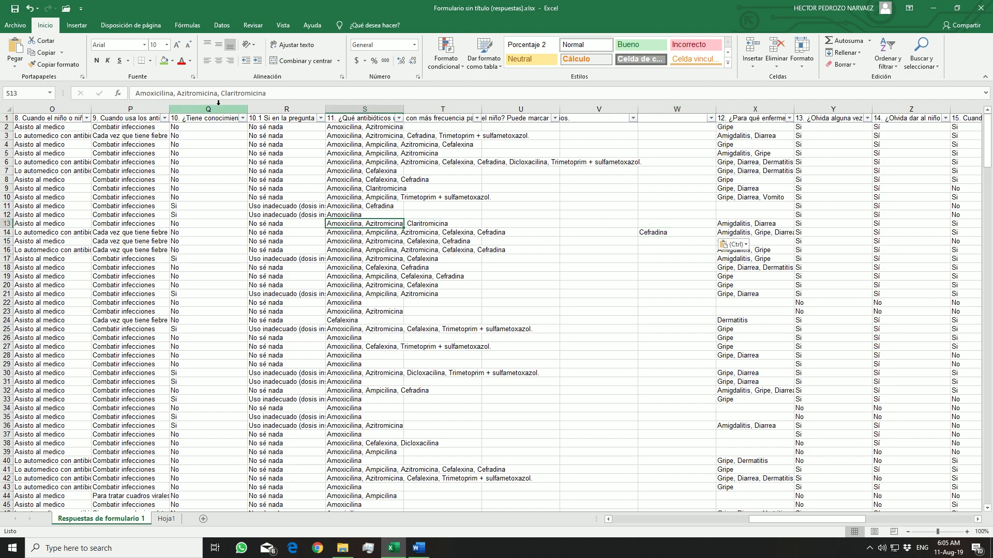
# Copy Cefalexina from the antibiotic list in S14 into the empty cell V14
pyautogui.click(357, 232)
pyautogui.moveTo(292, 92); pyautogui.dragTo(268, 95)
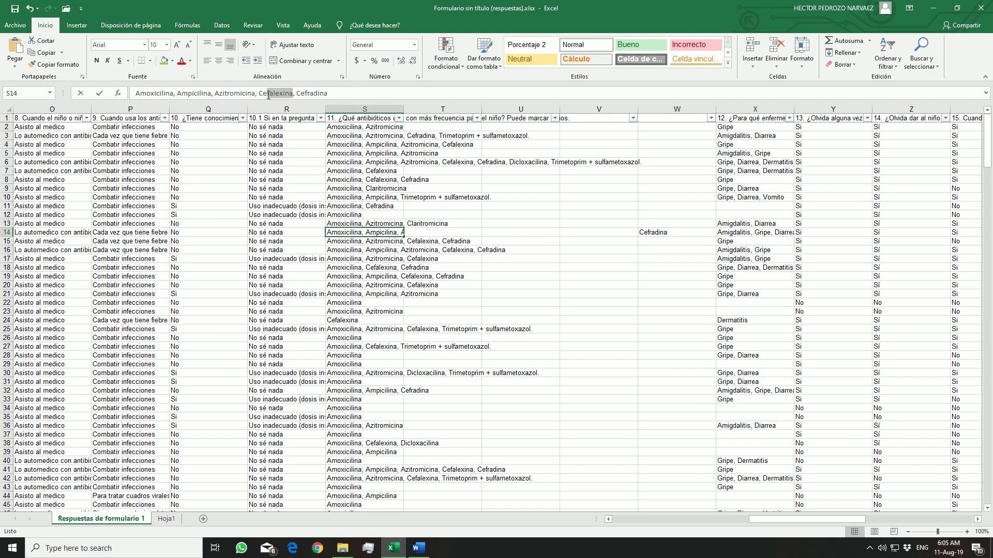
pyautogui.hotkey('ctrl', 'c')
pyautogui.click(598, 232)
pyautogui.hotkey('ctrl', 'v')
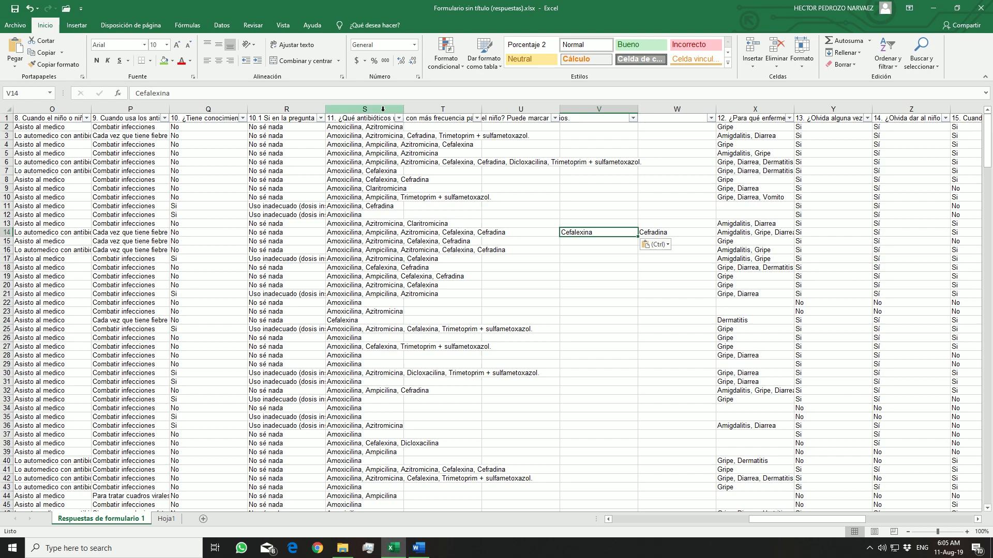
# Copy Azitromicina from the antibiotic list in S14 into the empty cell U14
pyautogui.click(373, 232)
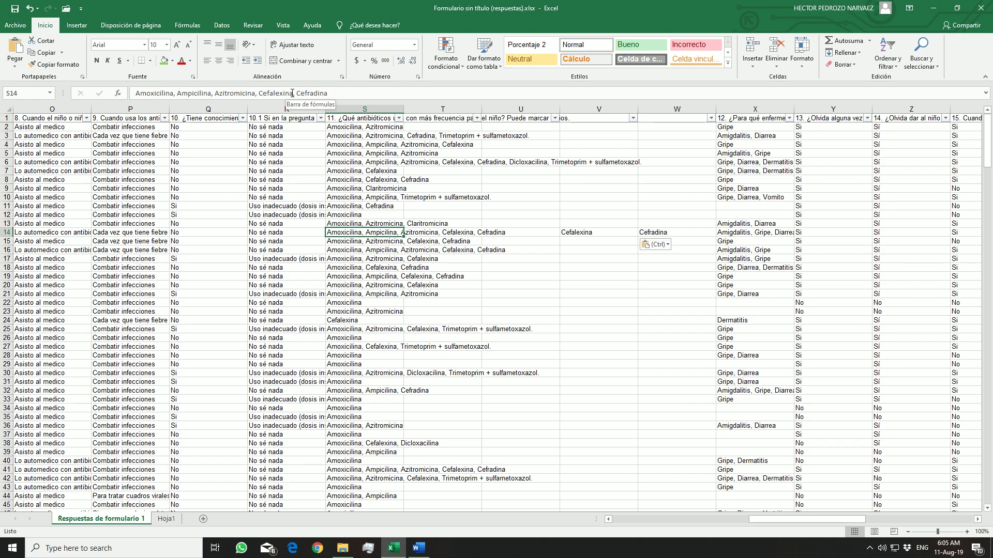
pyautogui.moveTo(256, 93); pyautogui.dragTo(216, 93)
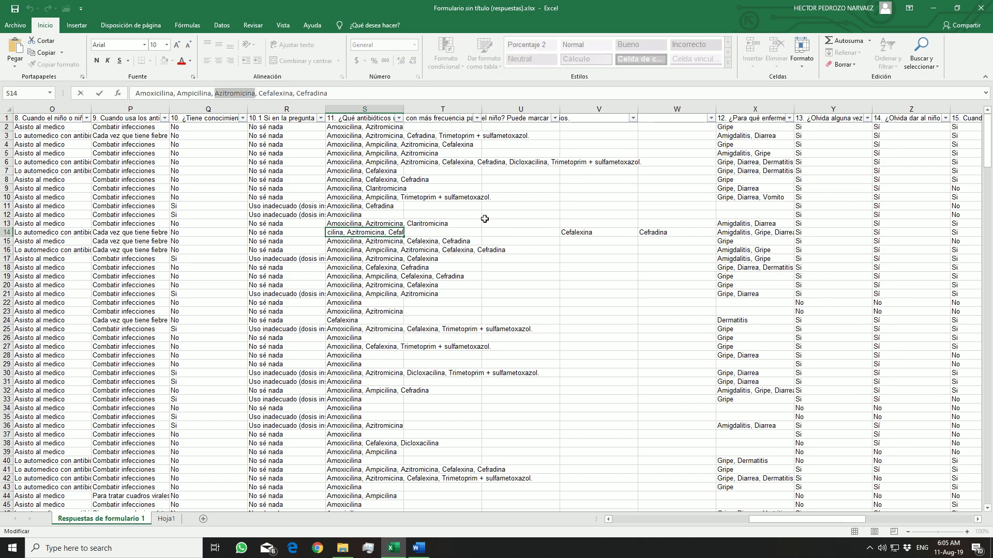
pyautogui.hotkey('ctrl', 'c')
pyautogui.click(515, 232)
pyautogui.hotkey('ctrl', 'v')
# Copy Ampicilina from the antibiotic list in S14 into the empty cell T14
pyautogui.click(376, 233)
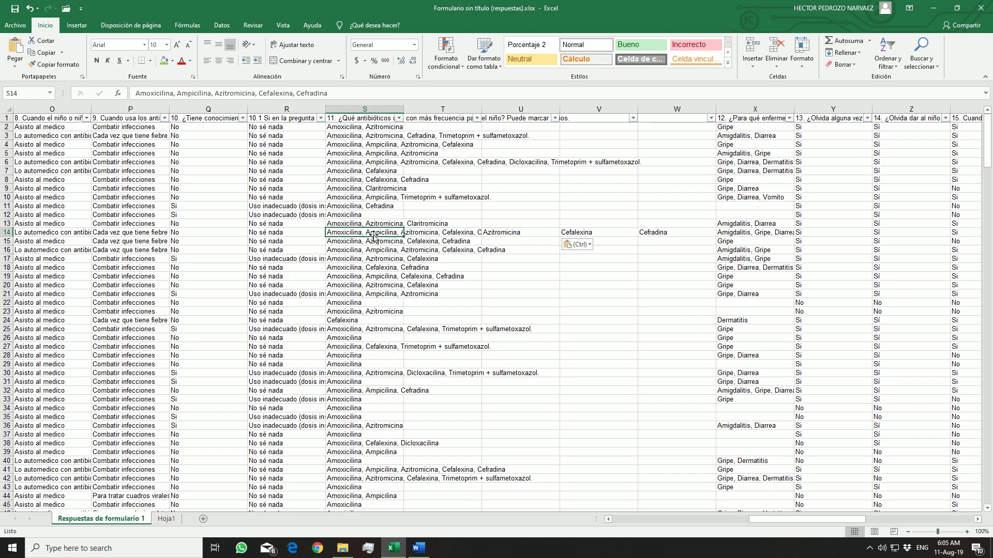
pyautogui.moveTo(211, 94); pyautogui.dragTo(177, 93)
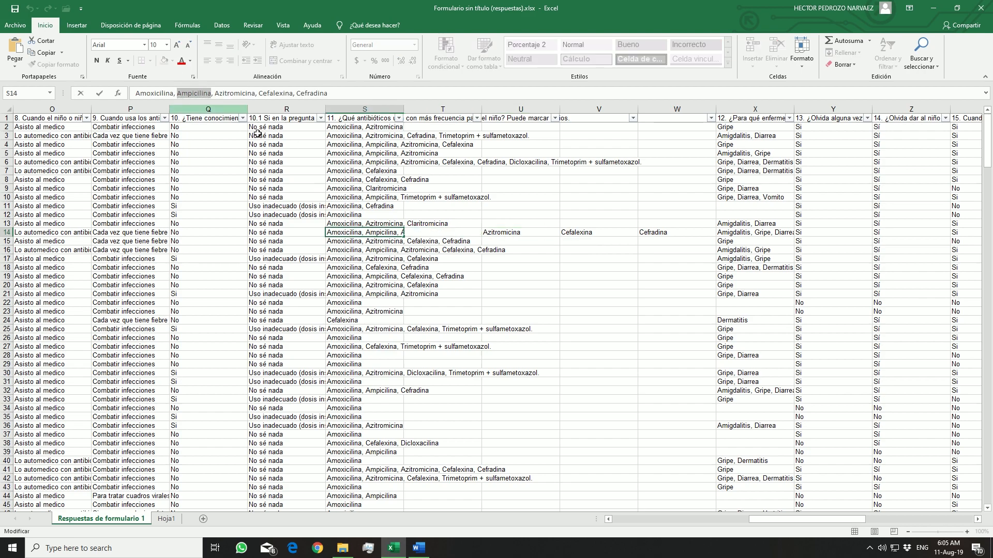
pyautogui.hotkey('ctrl', 'c')
pyautogui.click(423, 231)
pyautogui.hotkey('ctrl', 'v')
# Remove every antibiotic except Amoxicilina from the text in S14
pyautogui.click(366, 231)
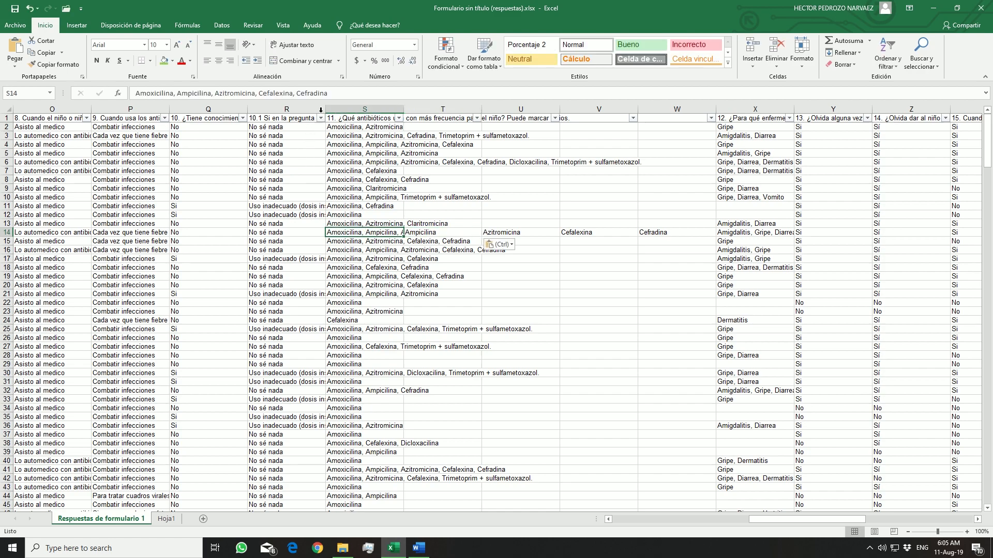
pyautogui.moveTo(335, 93); pyautogui.dragTo(177, 95)
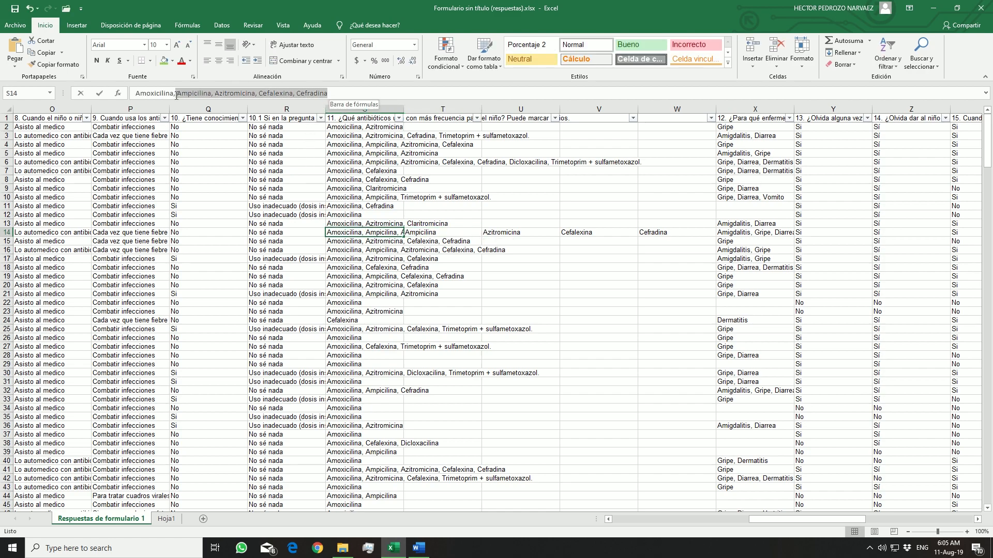
pyautogui.press('BackSpace')
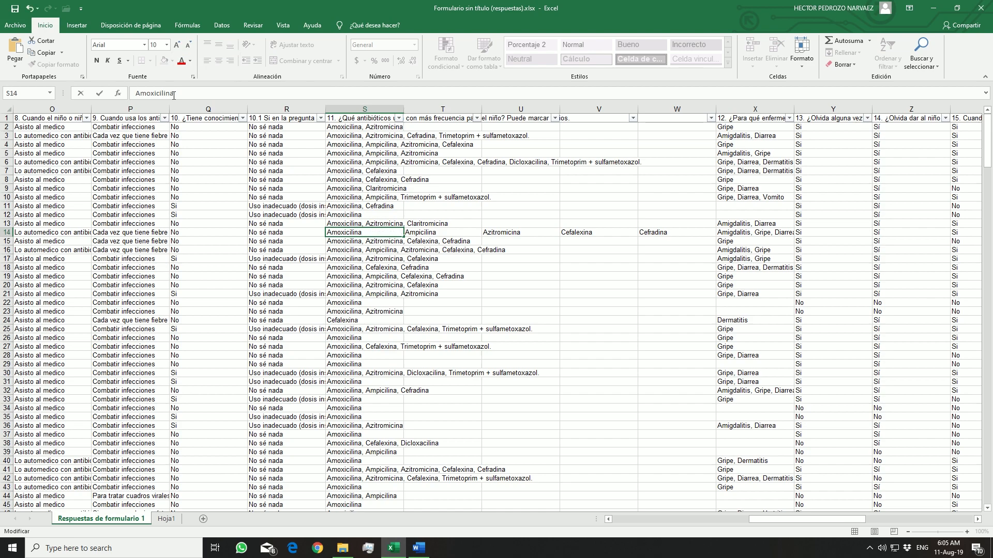
pyautogui.press('Return')
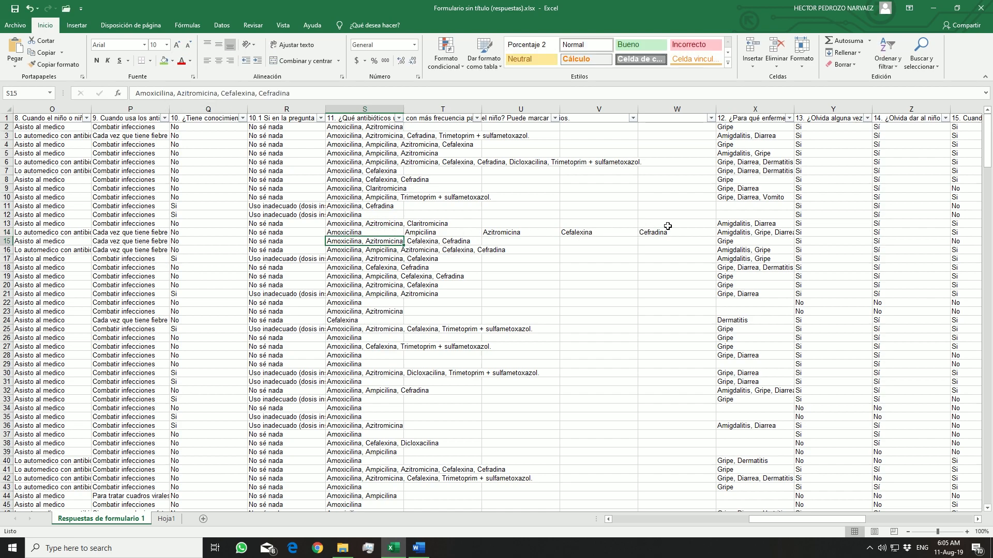
# Copy the five separated antibiotics in S14:W14 into row 203 below the survey data, starting at S203
pyautogui.moveTo(371, 231); pyautogui.dragTo(642, 233)
pyautogui.hotkey('ctrl', 'c')
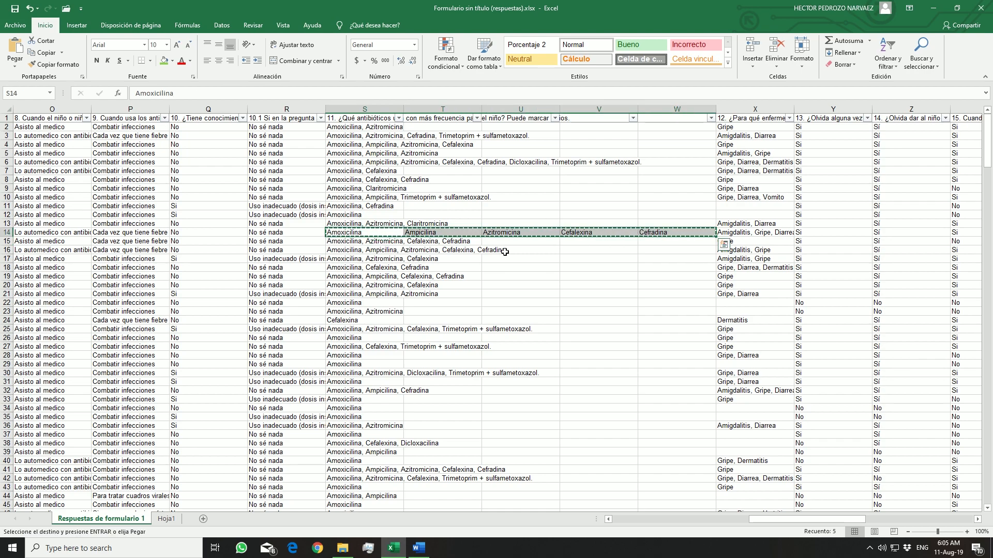
pyautogui.scroll(-11, 509, 258)
pyautogui.scroll(-20, 511, 265)
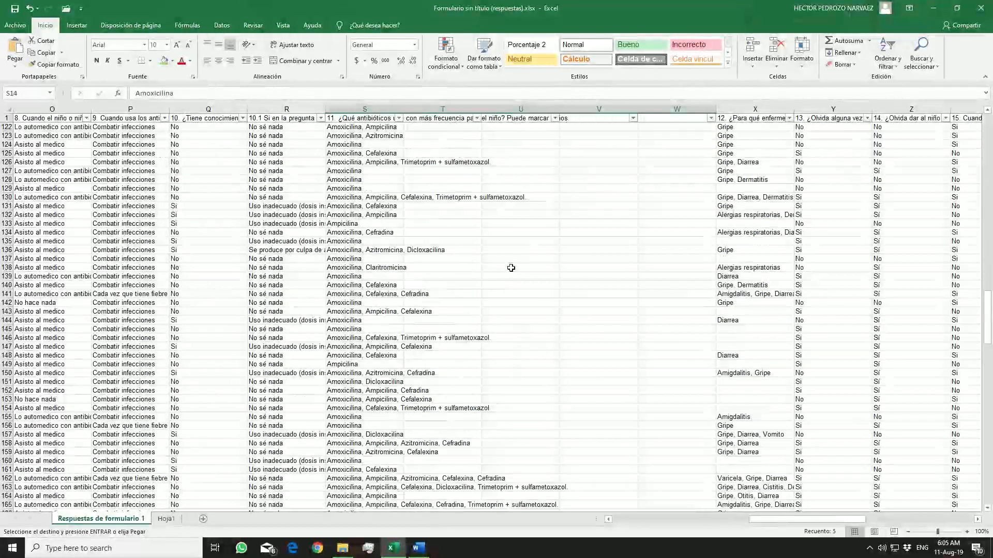
pyautogui.scroll(2, 517, 258)
pyautogui.click(369, 293)
pyautogui.hotkey('ctrl', 'v')
# Copy Ampicilina and Azitromicina from row 203 into S204 and S205, beneath Amoxicilina
pyautogui.click(416, 292)
pyautogui.hotkey('ctrl', 'c')
pyautogui.click(383, 301)
pyautogui.hotkey('ctrl', 'v')
pyautogui.click(487, 293)
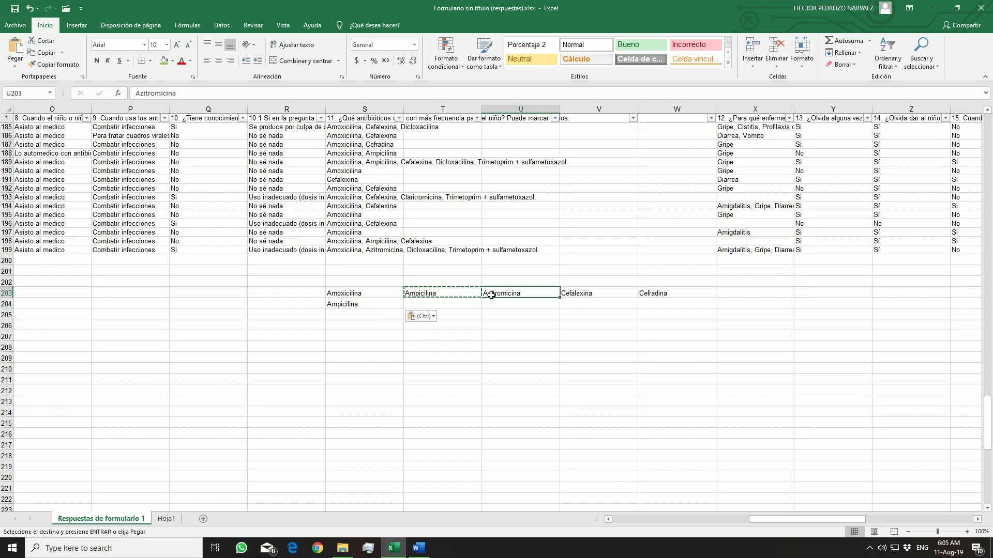
pyautogui.hotkey('ctrl', 'c')
pyautogui.click(366, 314)
pyautogui.hotkey('ctrl', 'v')
# Copy Cefalexina and Cefradina from row 203 into S206 and S207, and clear the leftover names in T203:W203
pyautogui.click(569, 292)
pyautogui.hotkey('ctrl', 'c')
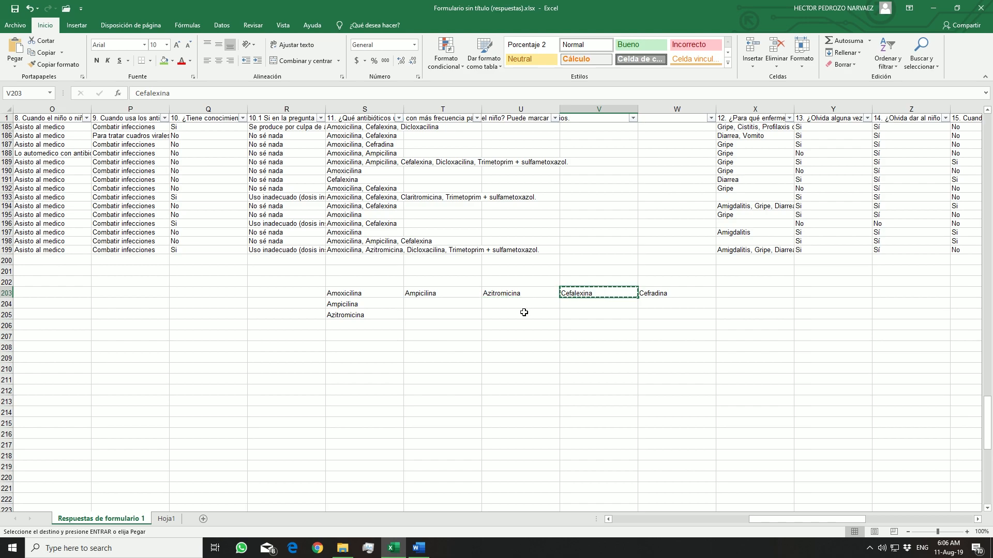
pyautogui.click(396, 325)
pyautogui.hotkey('ctrl', 'v')
pyautogui.click(653, 293)
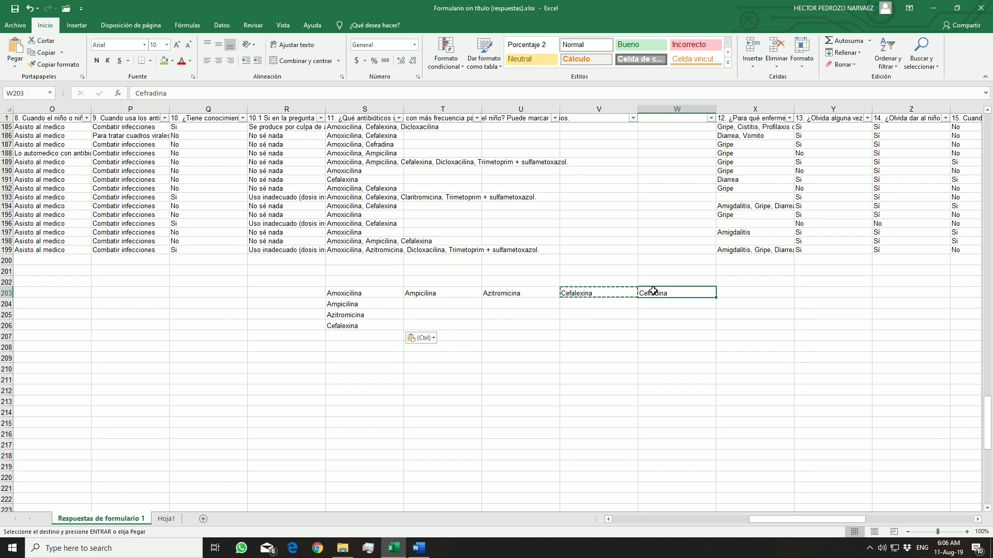
pyautogui.hotkey('ctrl', 'c')
pyautogui.click(380, 336)
pyautogui.hotkey('ctrl', 'v')
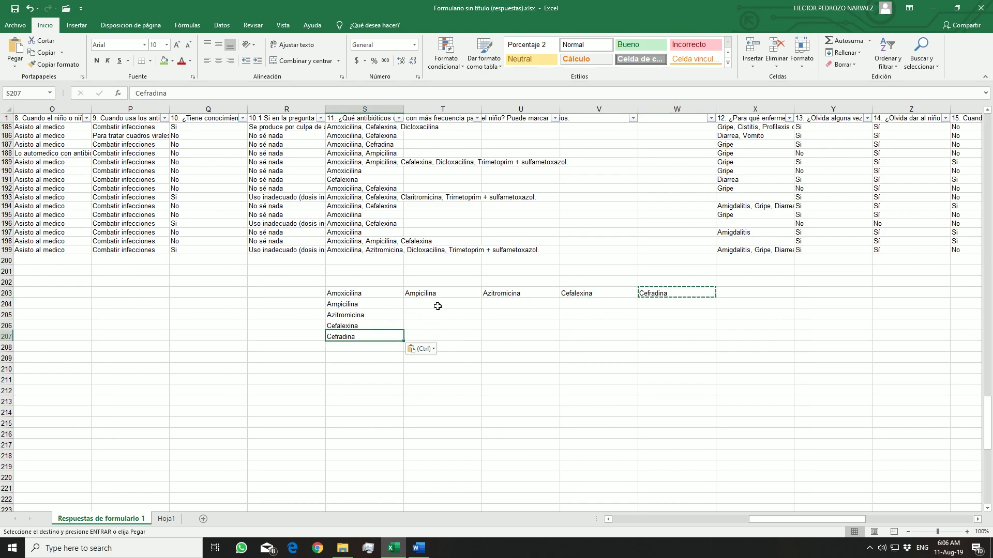
pyautogui.moveTo(446, 292); pyautogui.dragTo(647, 288)
pyautogui.press('Delete')
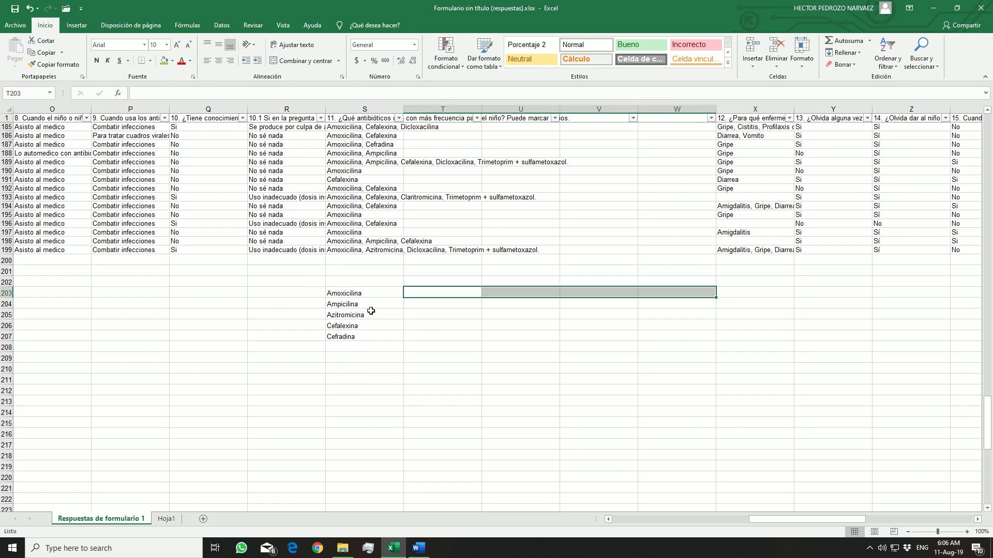
# Enter the formula =CONTAR.SI.CONJUNTO(S2:W199,S203) in T203 to count the Amoxicilina answers
pyautogui.click(431, 292)
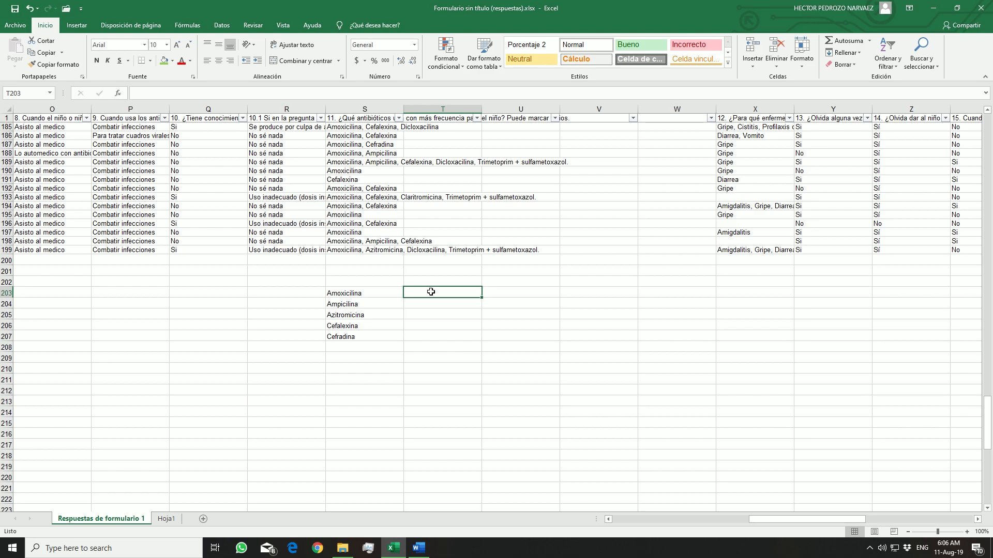
pyautogui.write('=')
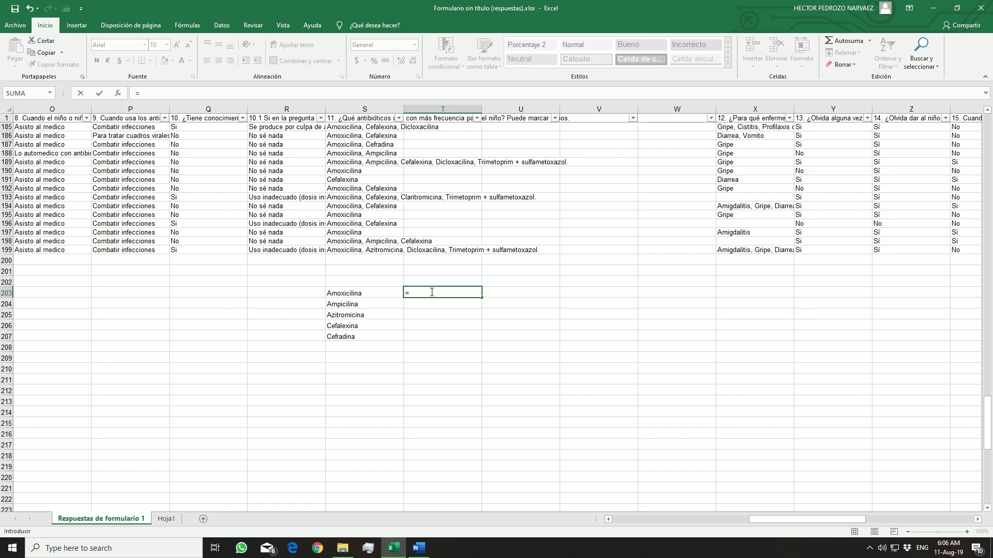
pyautogui.write('contar.si.conjun')
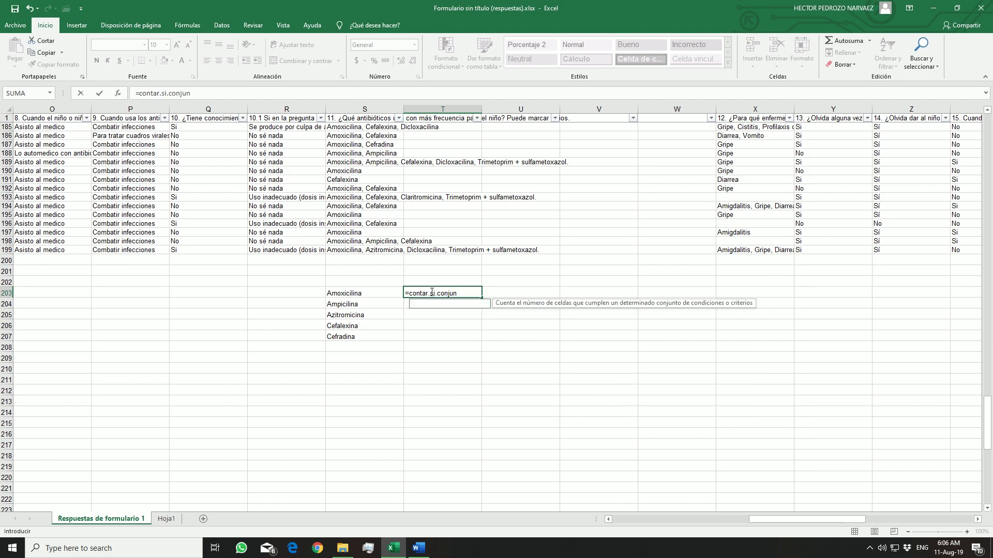
pyautogui.write('to(s2:')
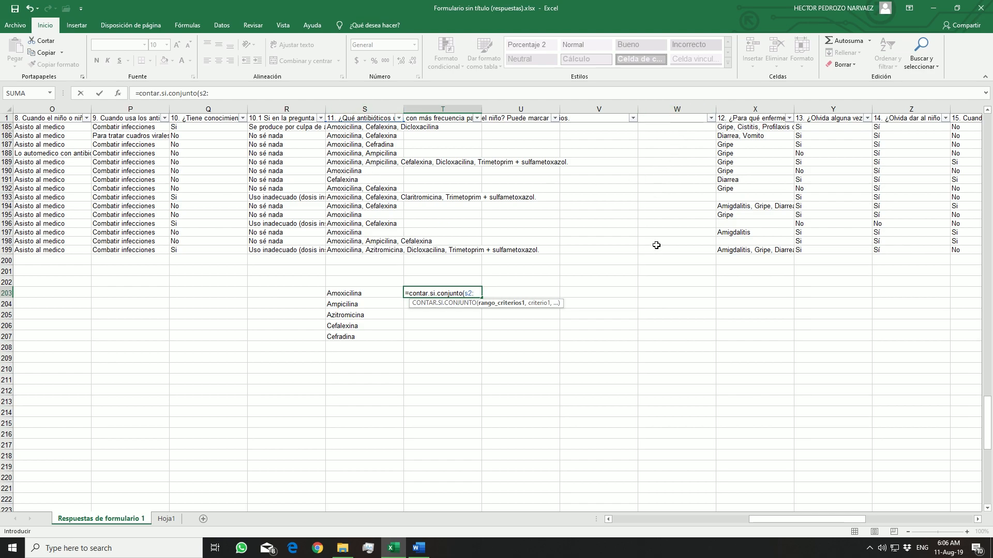
pyautogui.write('w199')
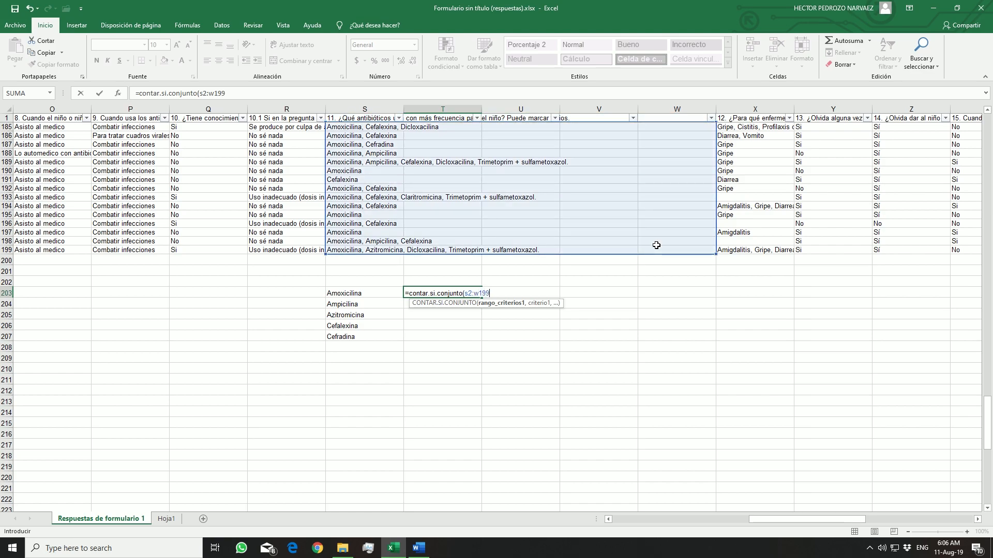
pyautogui.write(',')
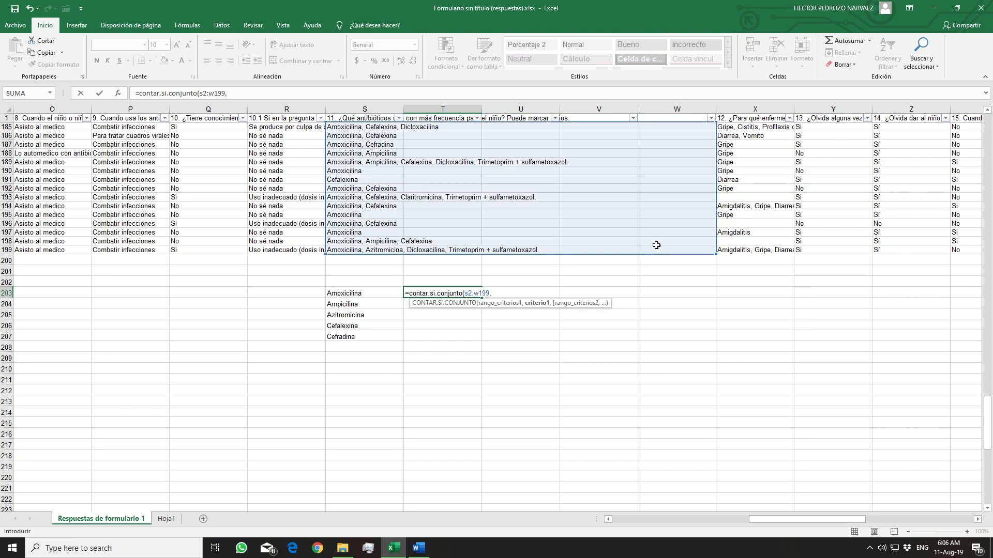
pyautogui.click(373, 293)
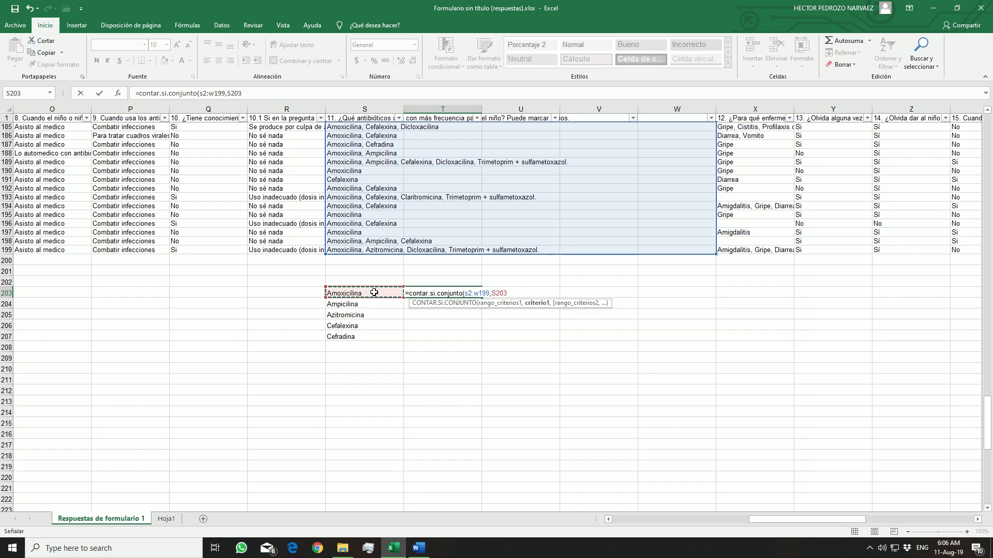
pyautogui.write(')')
pyautogui.press('Return')
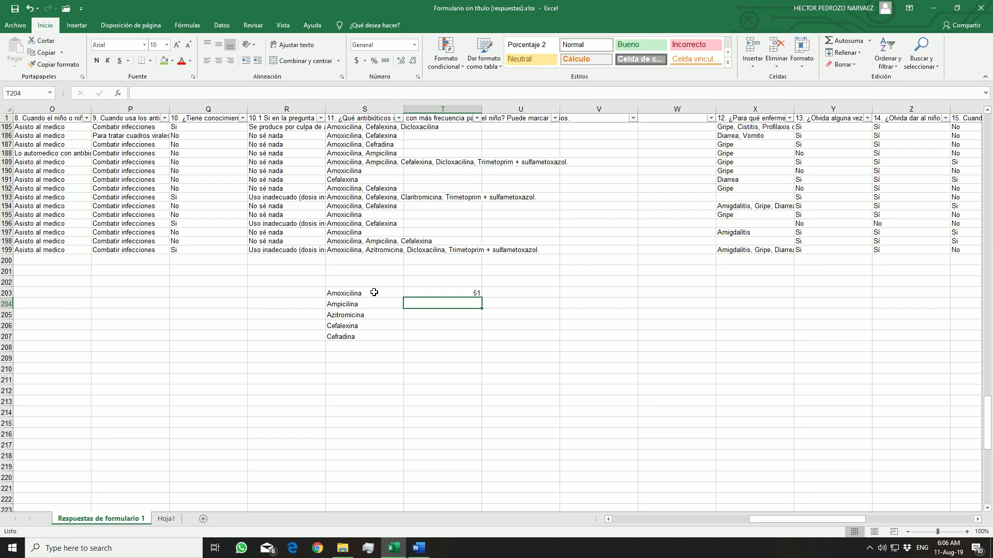
# Make the S2:W199 range absolute in the counting formula in T203
pyautogui.click(439, 292)
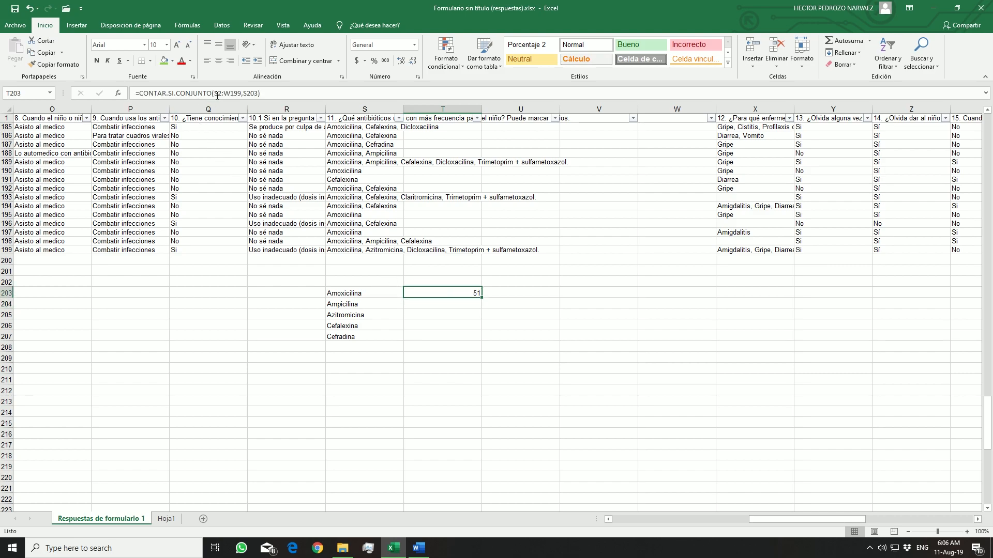
pyautogui.moveTo(215, 93); pyautogui.dragTo(241, 95)
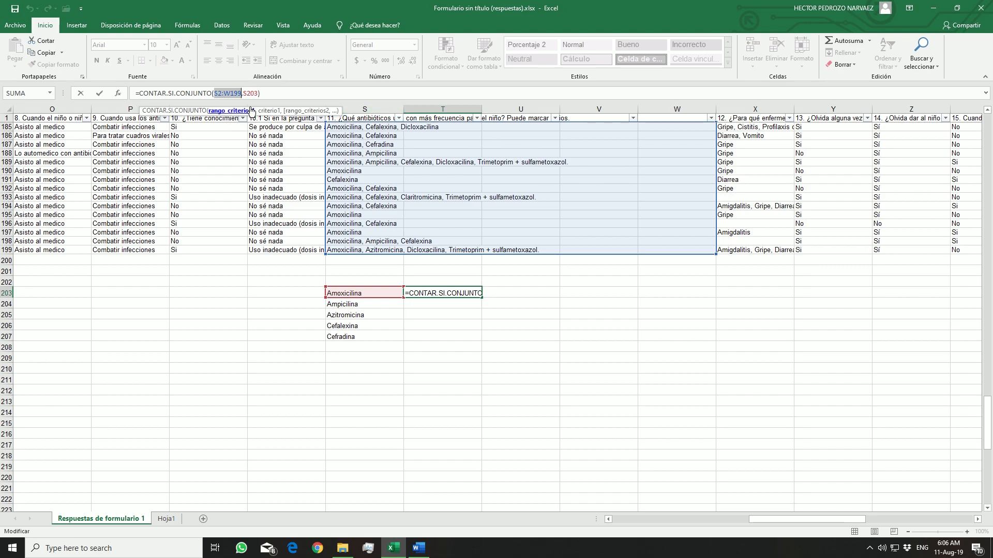
pyautogui.press('F4')
pyautogui.press('Return')
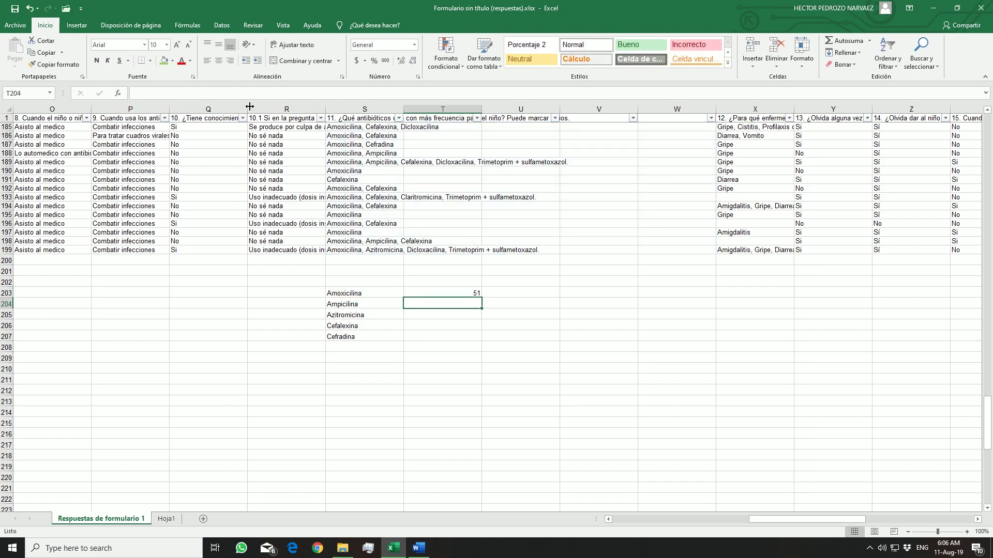
# Check the question 11 antibiotic answers in S195, S194 and S193
pyautogui.click(383, 214)
pyautogui.click(384, 204)
pyautogui.click(383, 197)
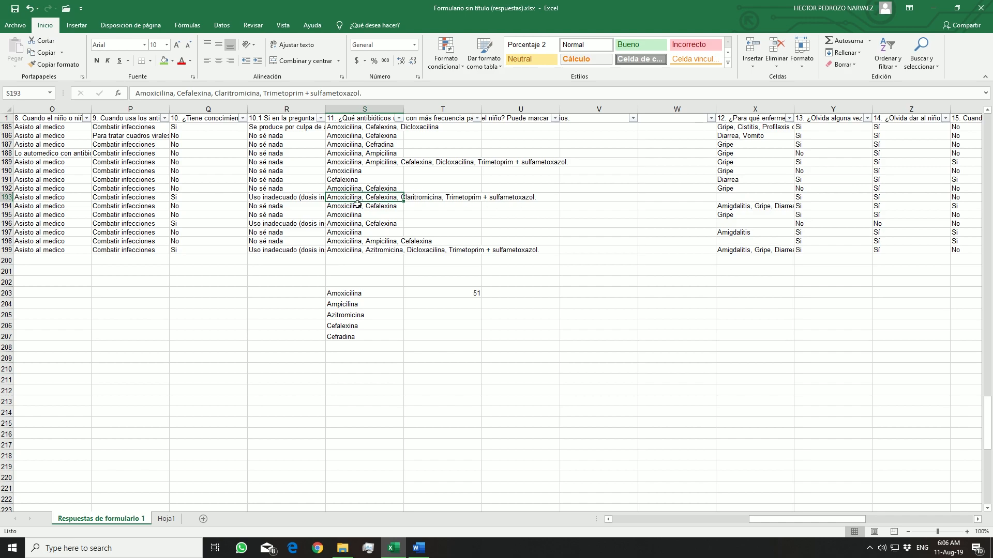